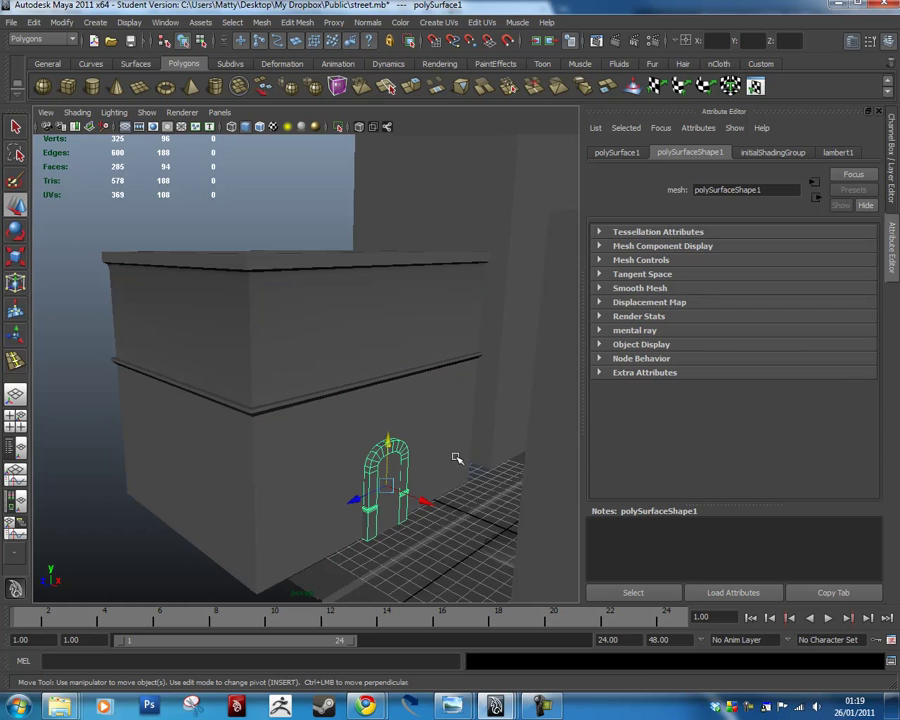
Select the door-shaped pCube7 inside the arch and orbit until it faces the camera.
{"action": "left_click_drag", "start_coordinate": [456, 456], "coordinate": [307, 323], "text": "alt"}
{"action": "left_click", "coordinate": [342, 306]}
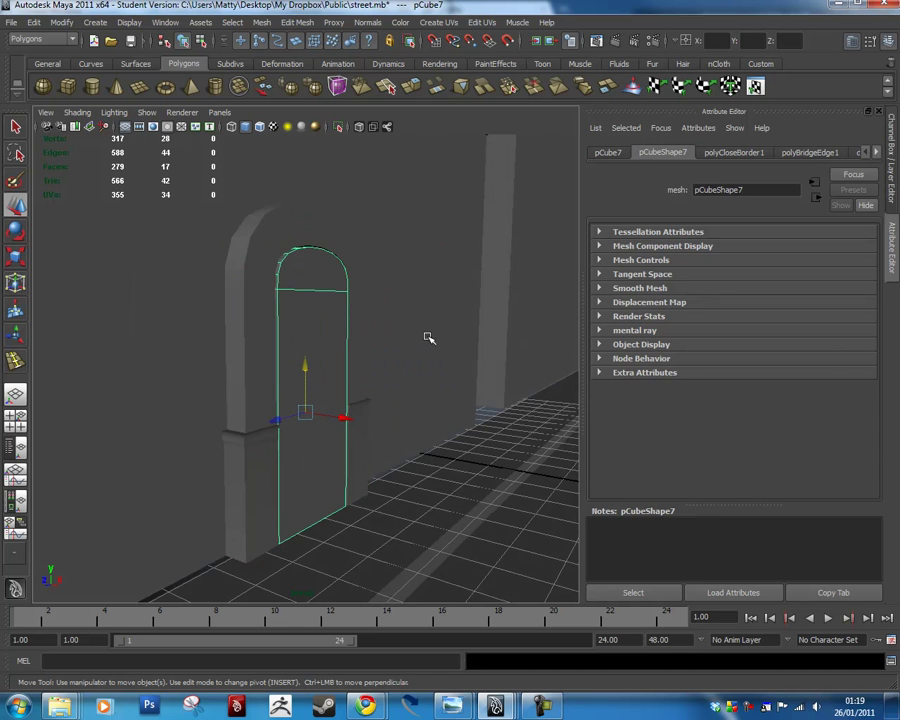
{"action": "left_click_drag", "start_coordinate": [428, 337], "coordinate": [353, 349], "text": "alt"}
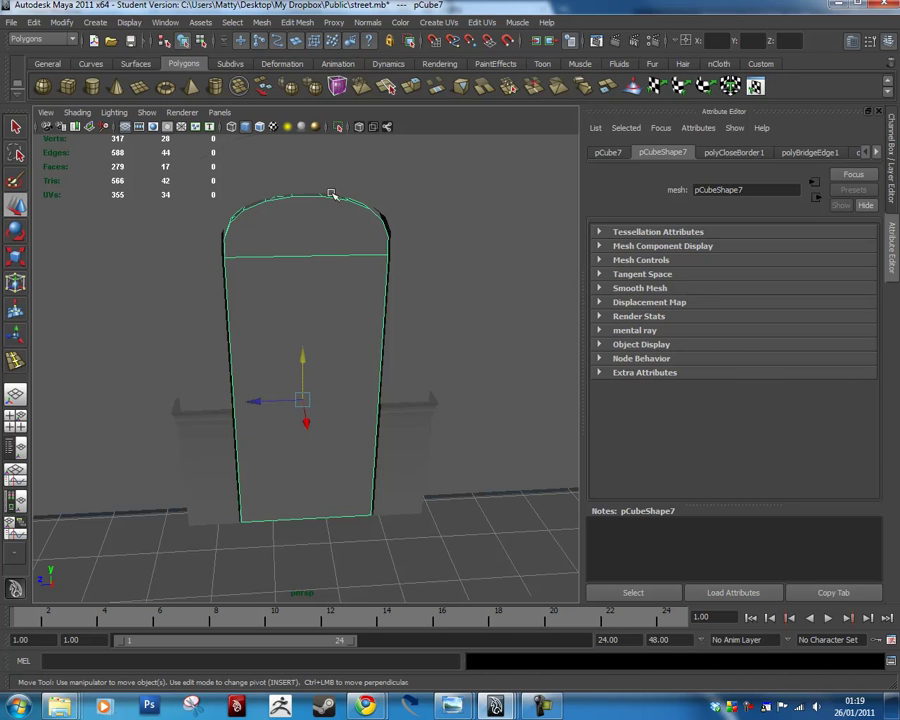
Isolate pCube7 with Isolate Select > View Selected, toggling it off and on, then orbit around it.
{"action": "left_click", "coordinate": [146, 113]}
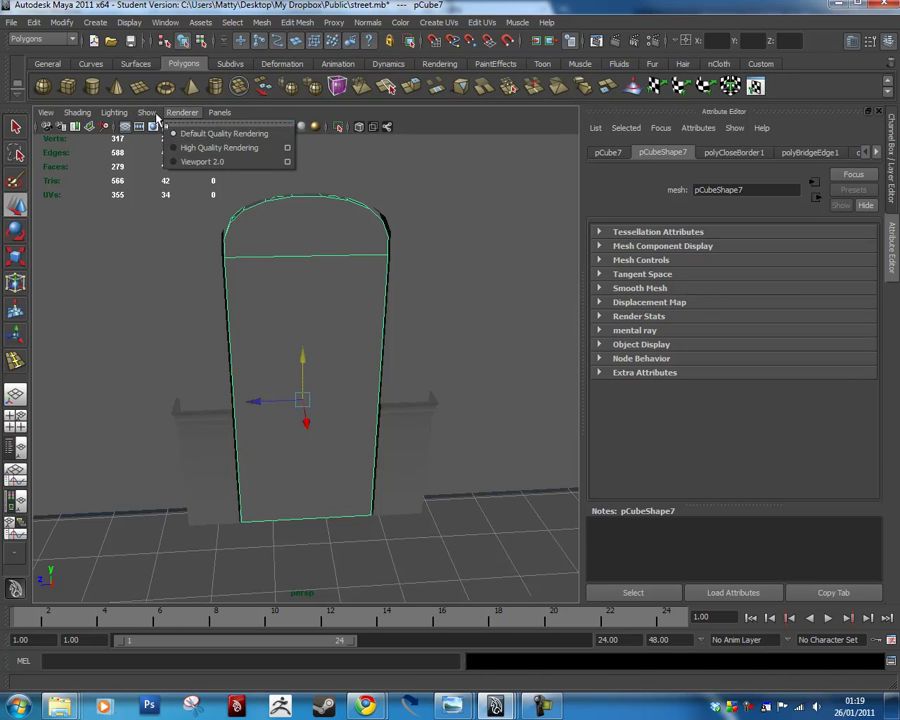
{"action": "mouse_move", "coordinate": [200, 133]}
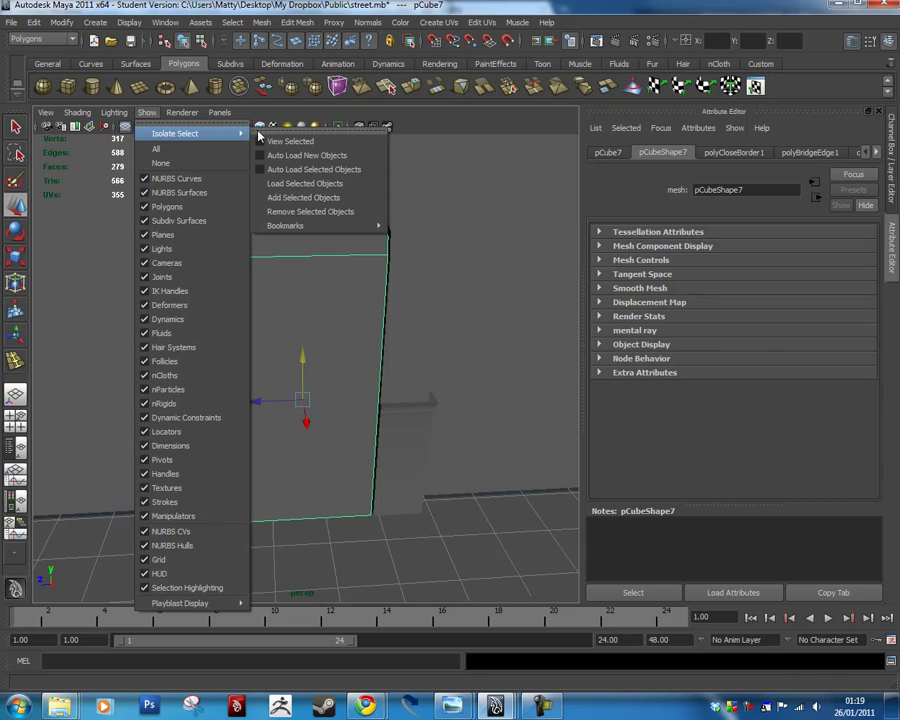
{"action": "left_click", "coordinate": [310, 143]}
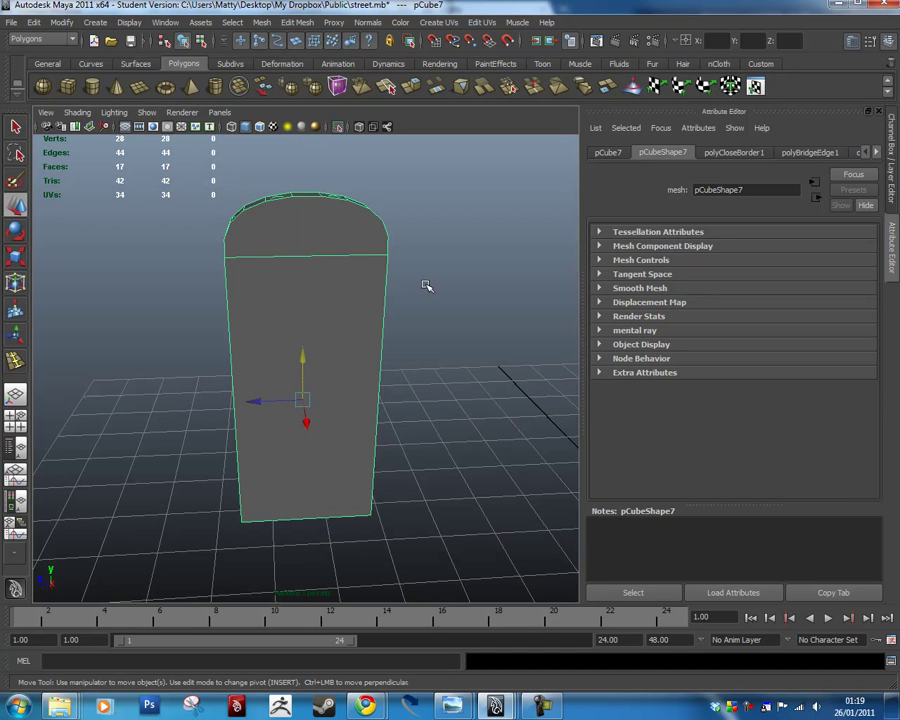
{"action": "left_click", "coordinate": [146, 113]}
{"action": "mouse_move", "coordinate": [200, 133]}
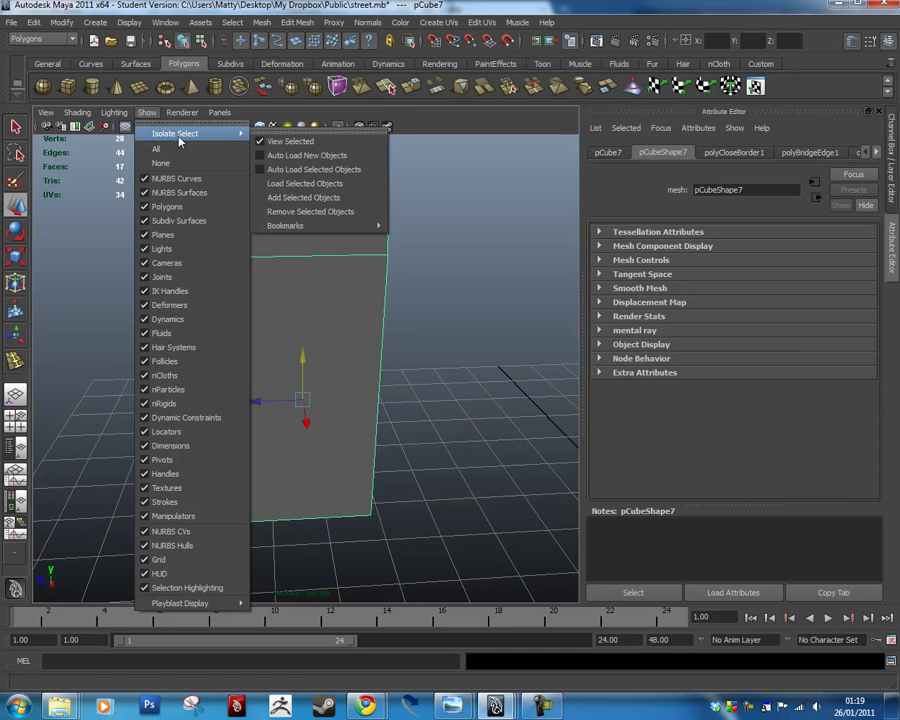
{"action": "left_click", "coordinate": [290, 141]}
{"action": "left_click", "coordinate": [146, 112]}
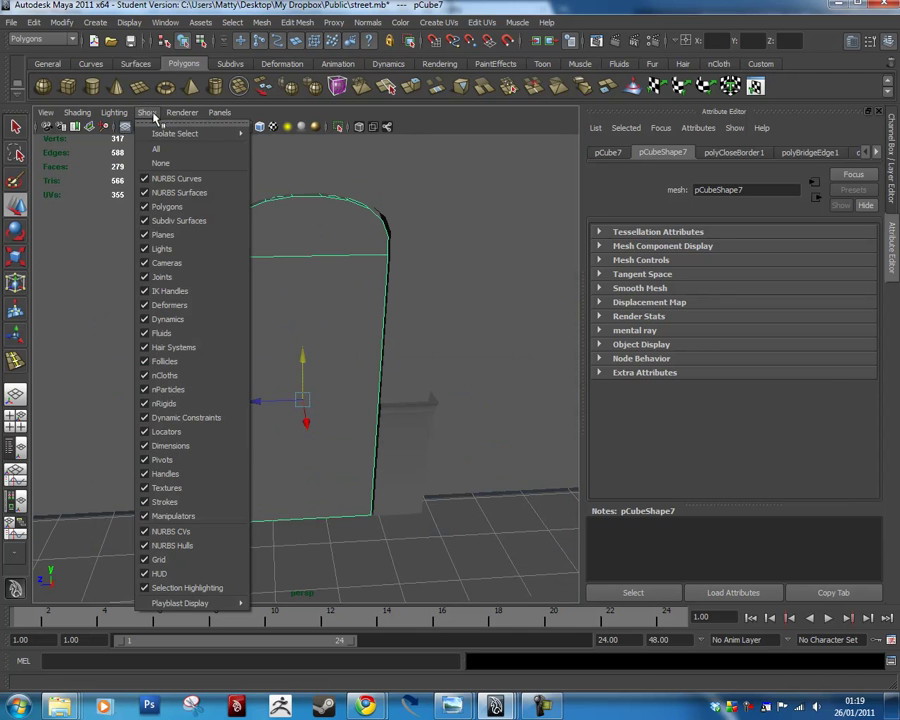
{"action": "mouse_move", "coordinate": [213, 137]}
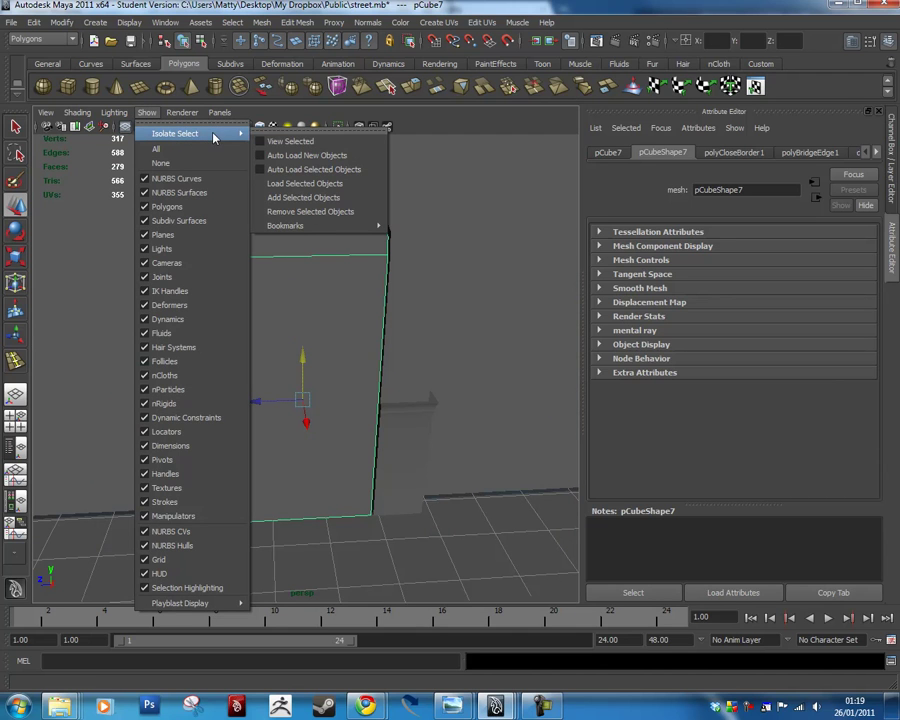
{"action": "left_click", "coordinate": [300, 142]}
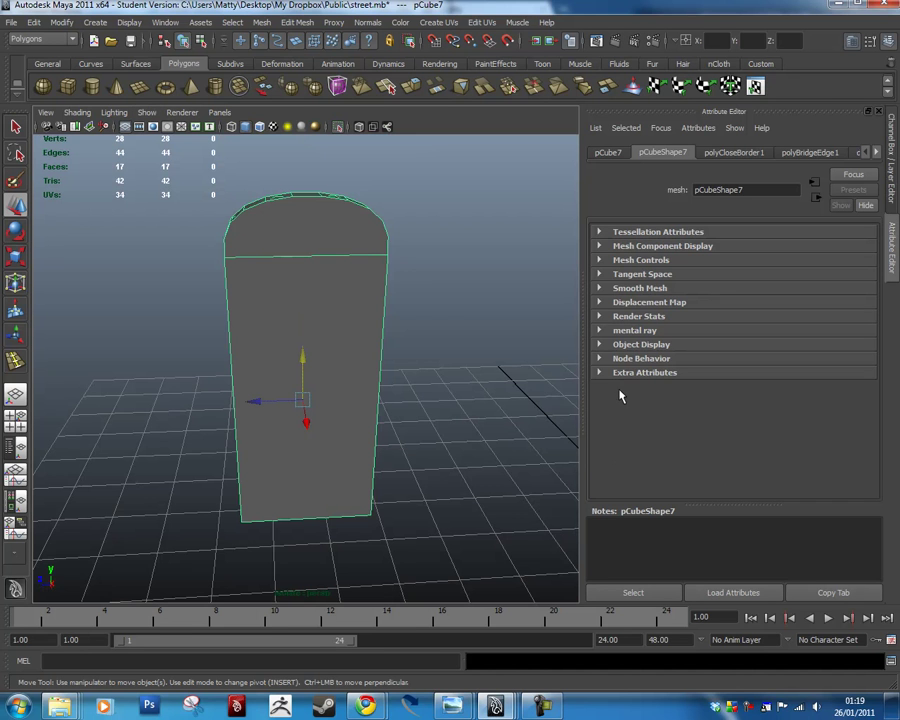
{"action": "left_click_drag", "start_coordinate": [351, 337], "coordinate": [348, 302], "text": "alt"}
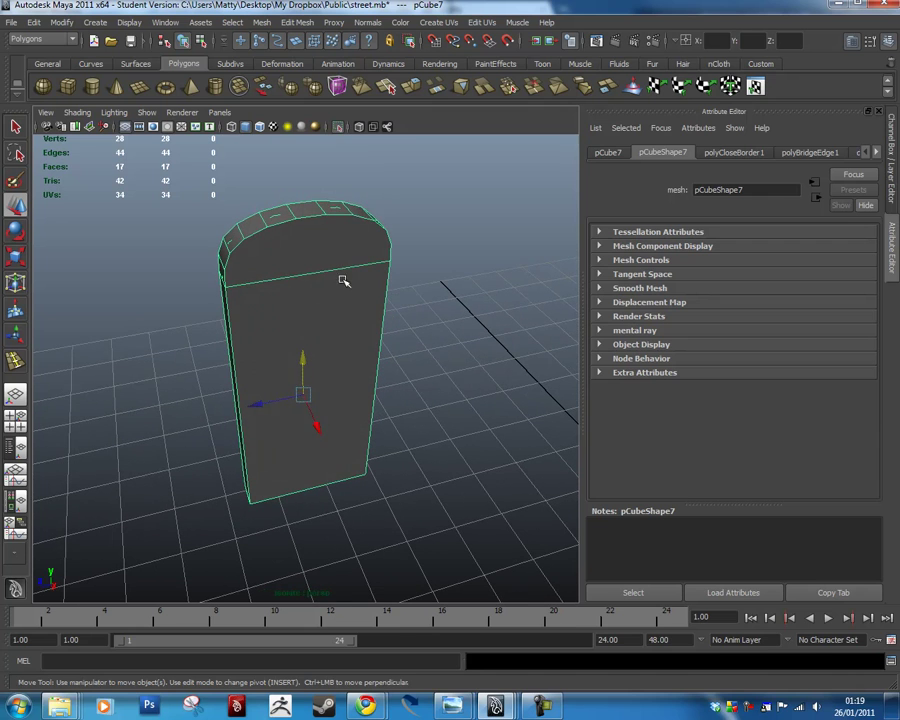
{"action": "right_click_drag", "start_coordinate": [301, 213], "coordinate": [352, 197]}
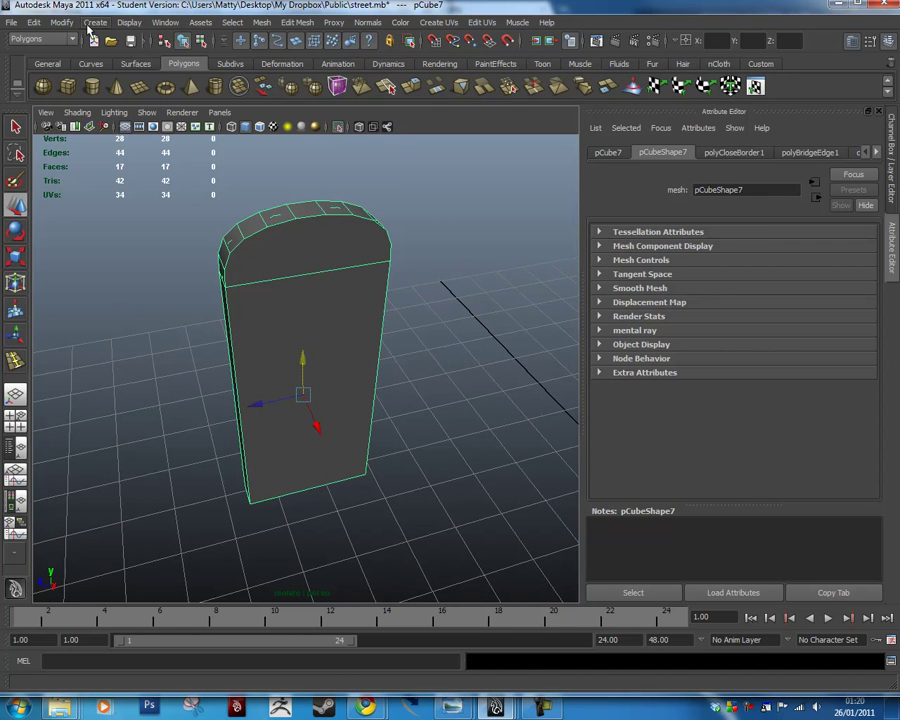
Delete the door block's construction history.
{"action": "left_click", "coordinate": [35, 22]}
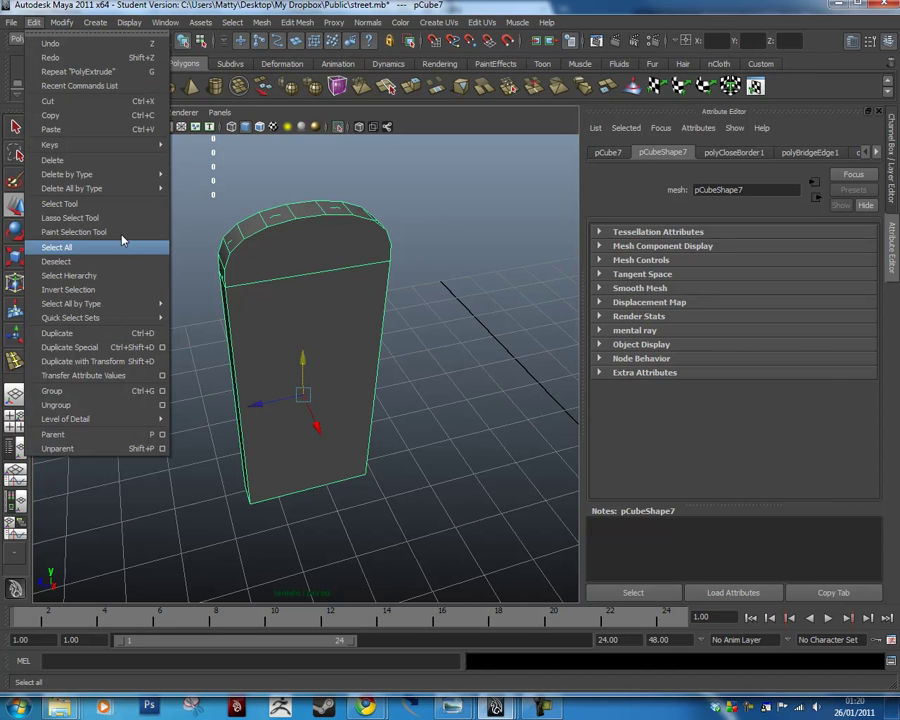
{"action": "mouse_move", "coordinate": [147, 177]}
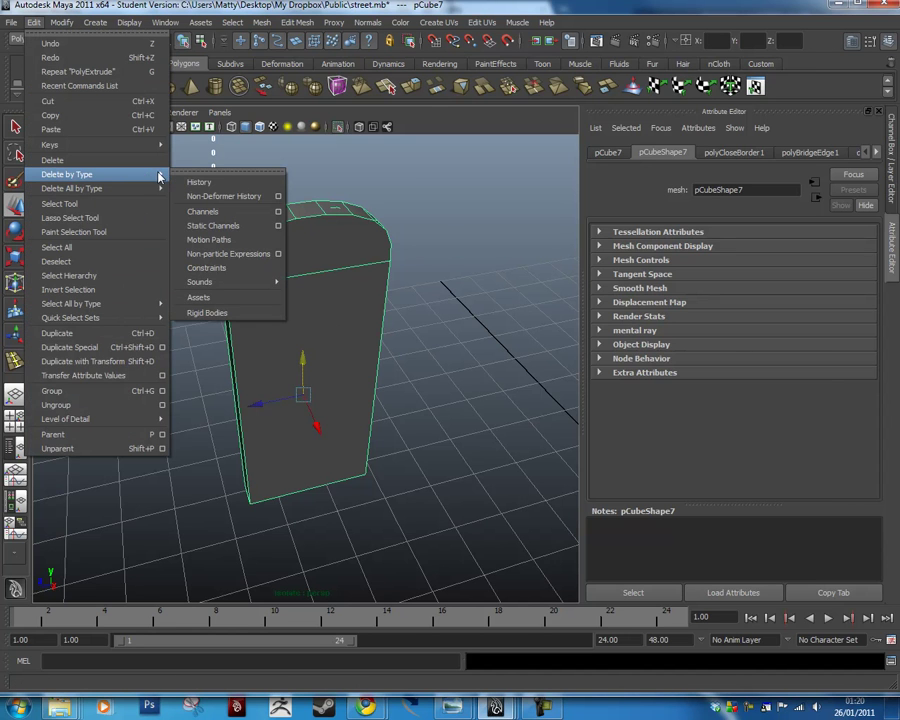
{"action": "left_click", "coordinate": [228, 184]}
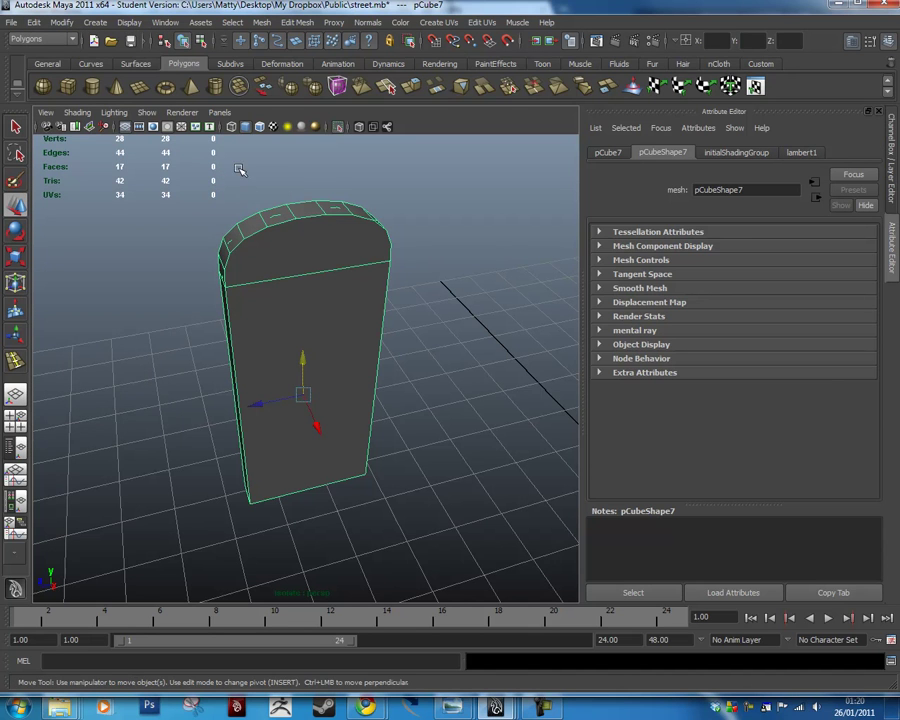
Freeze the block's transformations, switch to vertex mode and view it front-on.
{"action": "left_click", "coordinate": [34, 22]}
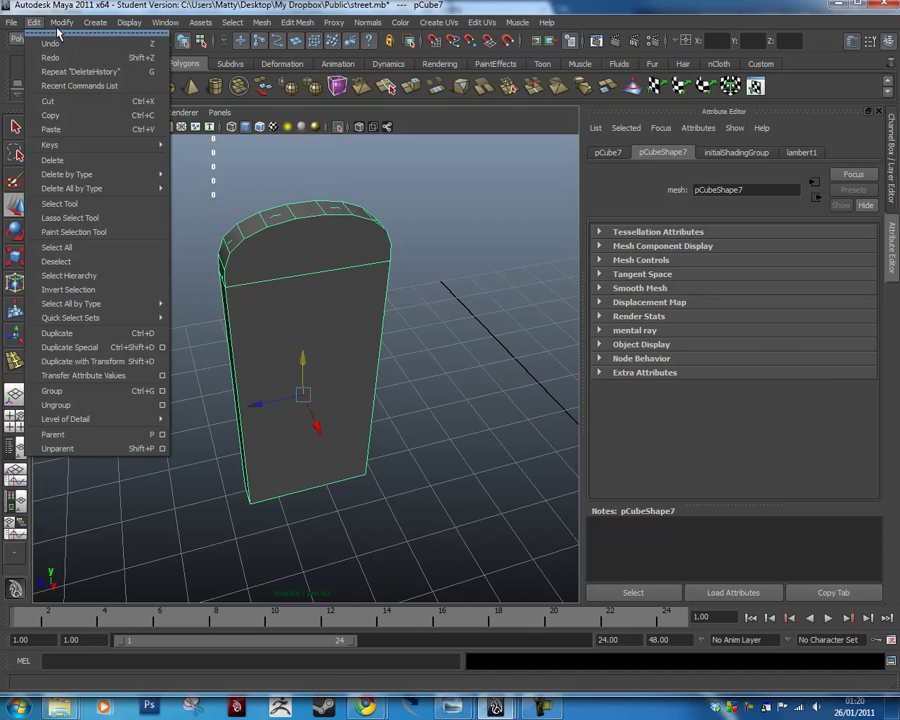
{"action": "mouse_move", "coordinate": [60, 24]}
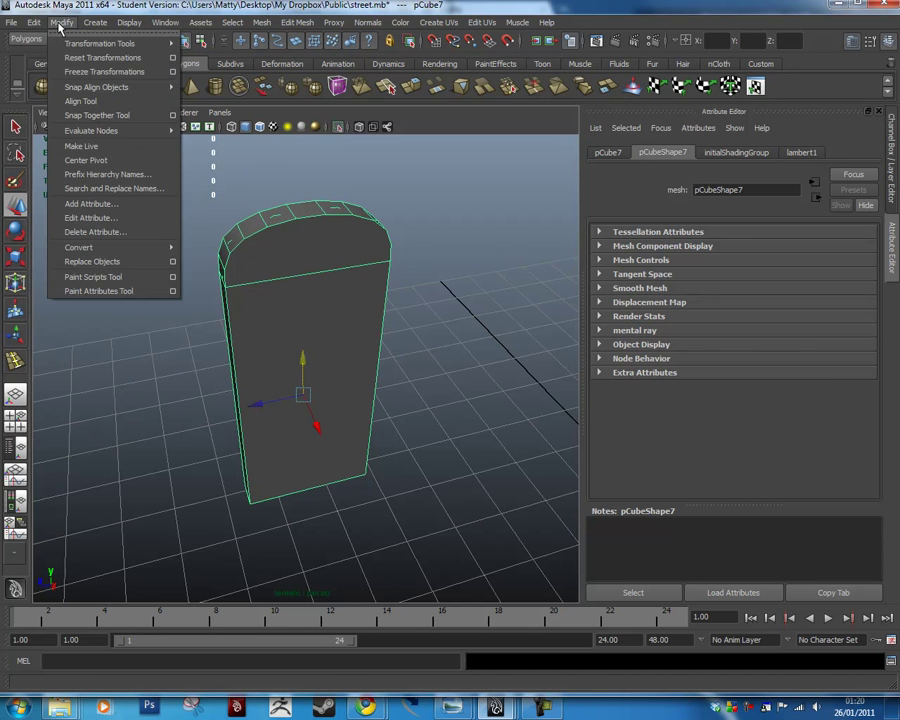
{"action": "left_click", "coordinate": [90, 71]}
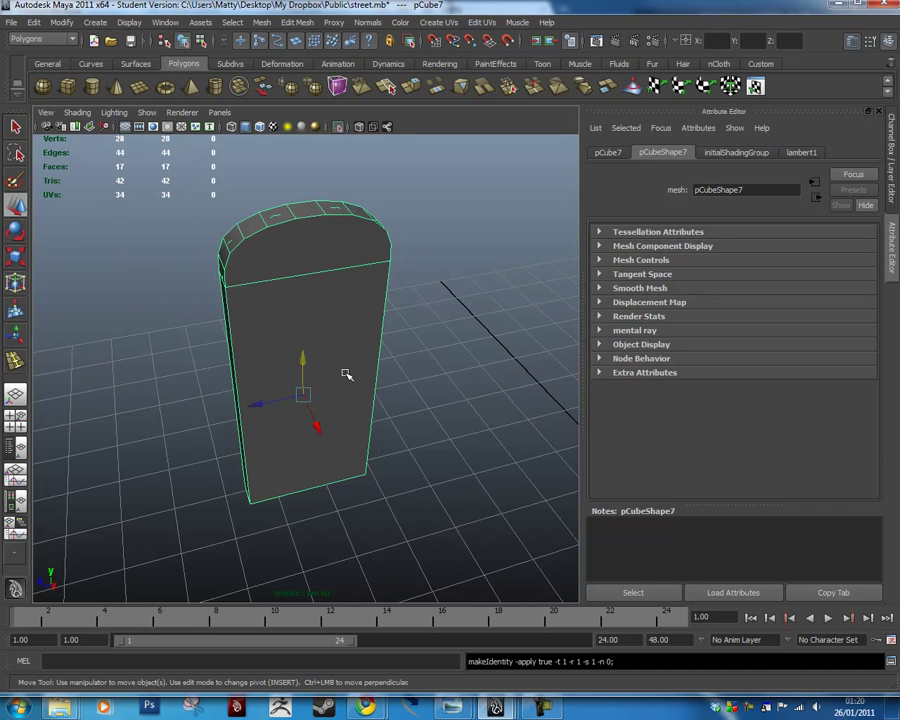
{"action": "left_click", "coordinate": [342, 259]}
{"action": "right_click_drag", "start_coordinate": [342, 259], "coordinate": [295, 257]}
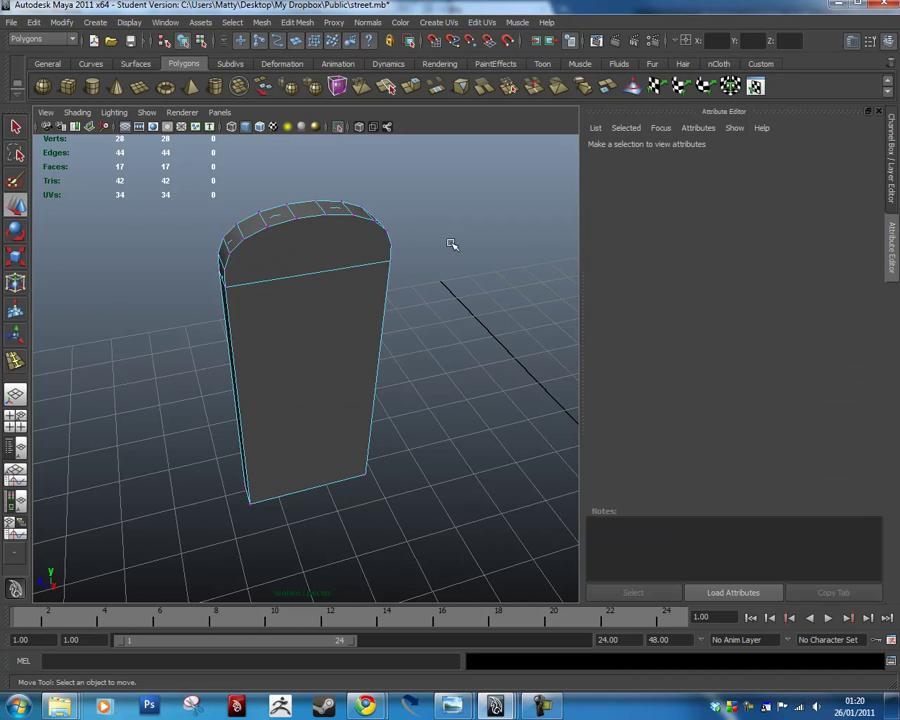
{"action": "left_click_drag", "start_coordinate": [250, 350], "coordinate": [338, 346], "text": "alt"}
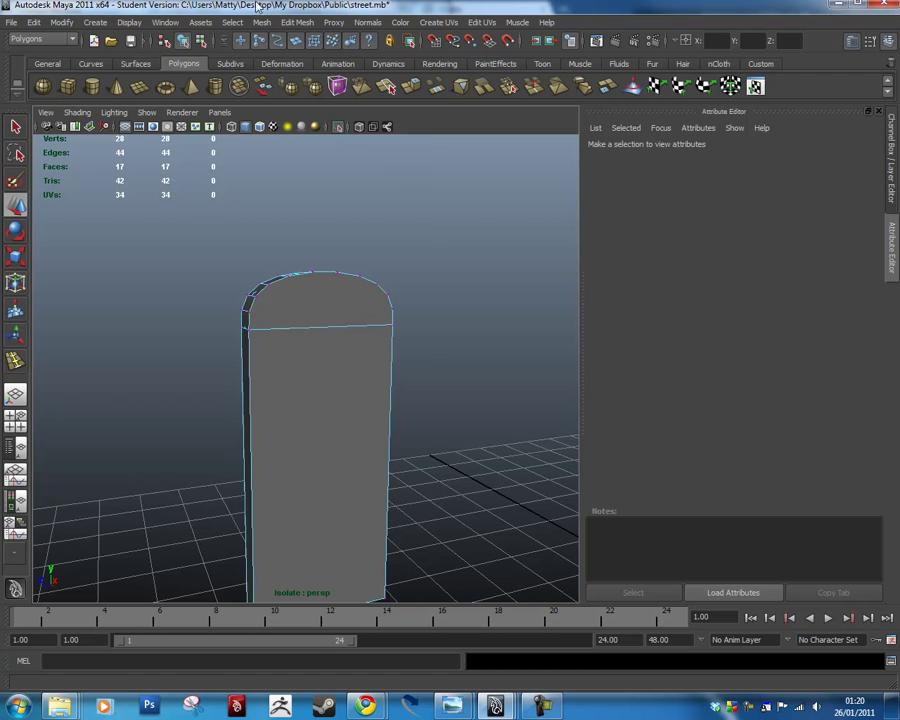
Split the front face with a horizontal edge from left to right side, just below the curved top.
{"action": "left_click", "coordinate": [298, 22]}
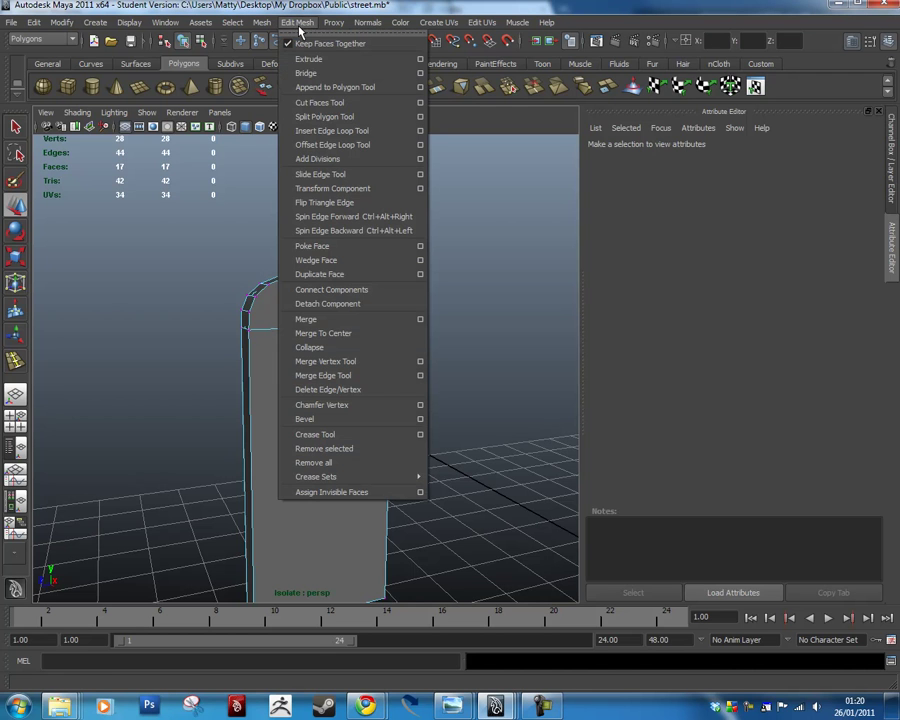
{"action": "left_click", "coordinate": [325, 117]}
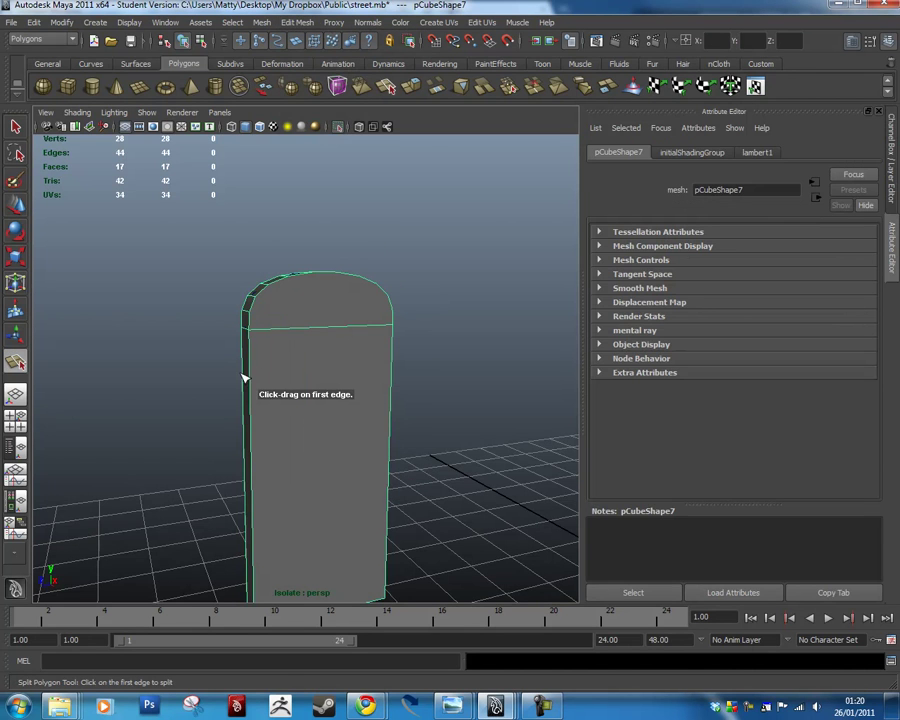
{"action": "scroll", "coordinate": [320, 338], "scroll_direction": "up", "scroll_amount": 2}
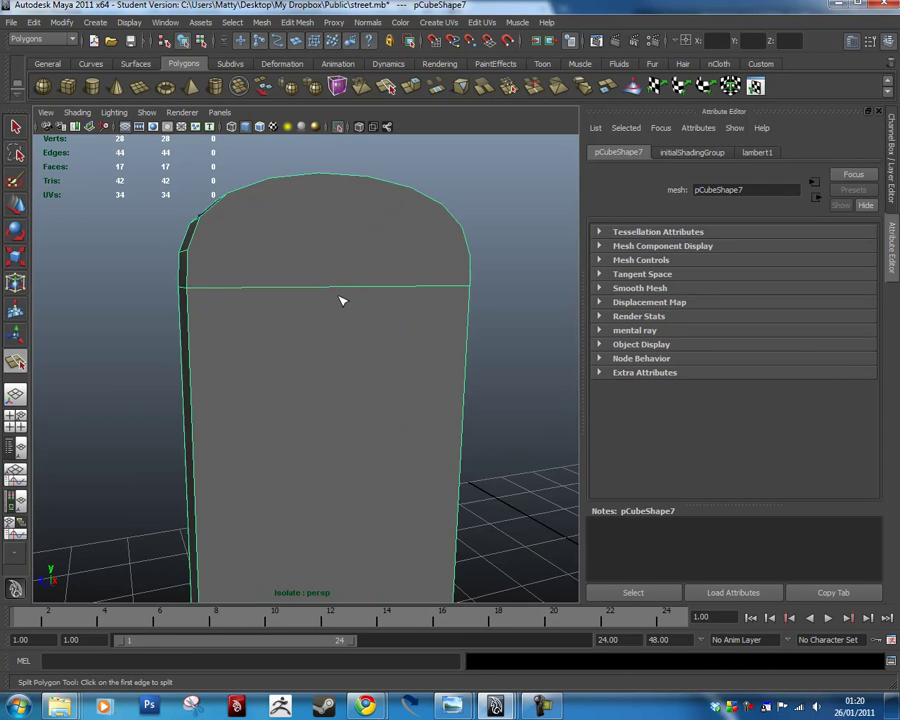
{"action": "left_click_drag", "start_coordinate": [340, 300], "coordinate": [194, 285], "text": "alt"}
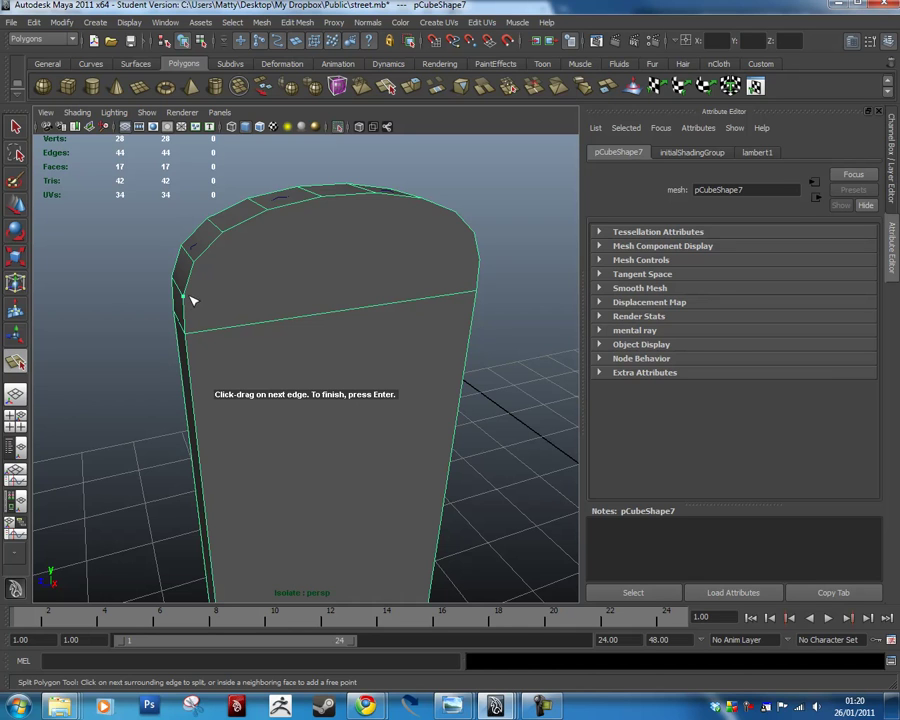
{"action": "left_click_drag", "start_coordinate": [478, 285], "coordinate": [490, 262]}
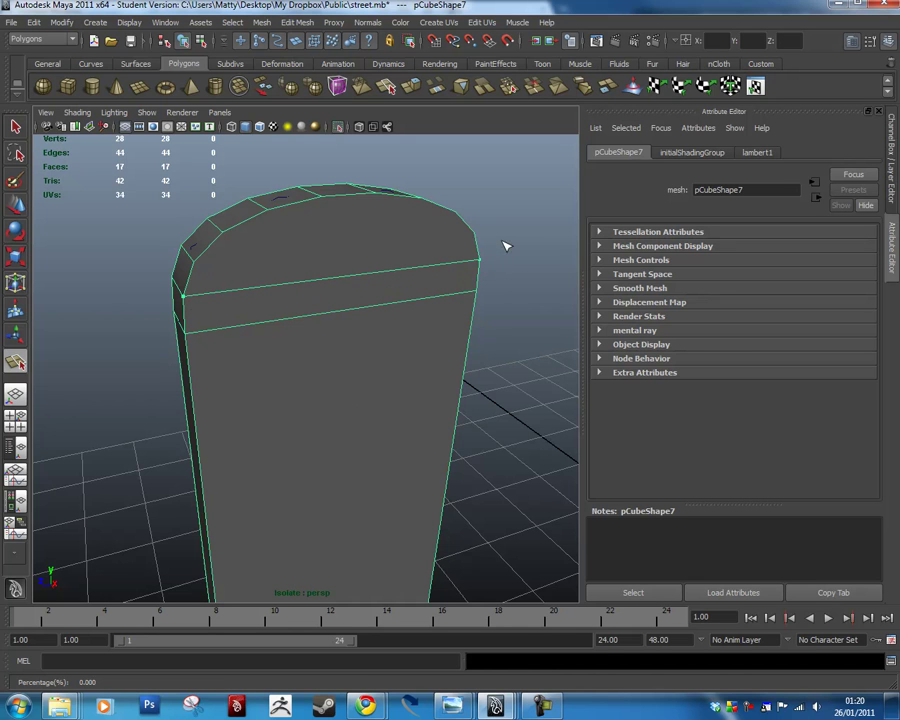
{"action": "key", "text": "Return"}
{"action": "key", "text": "w"}
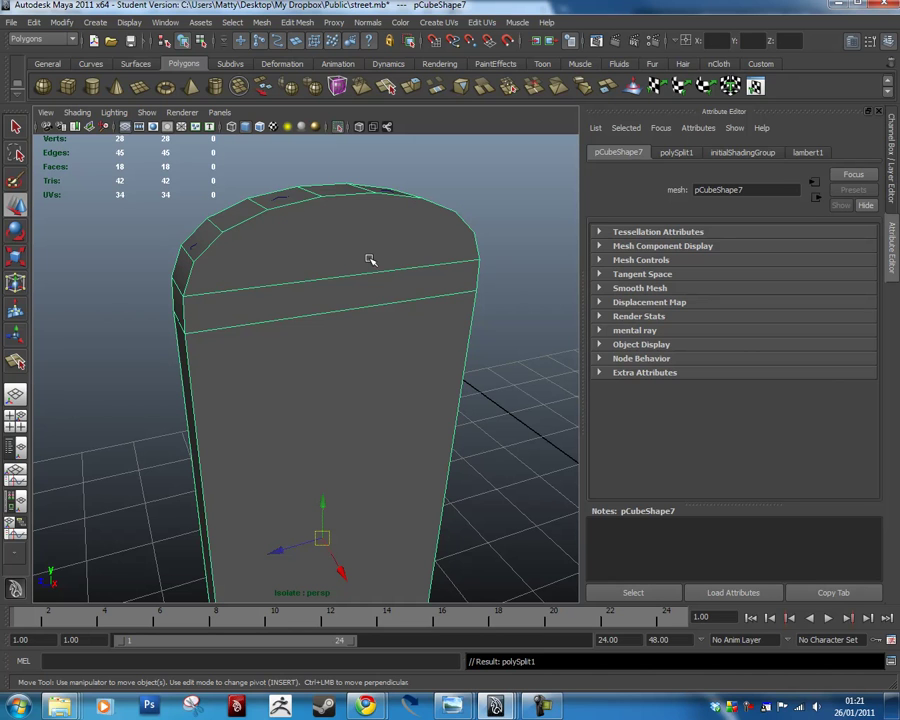
{"action": "left_click", "coordinate": [297, 22]}
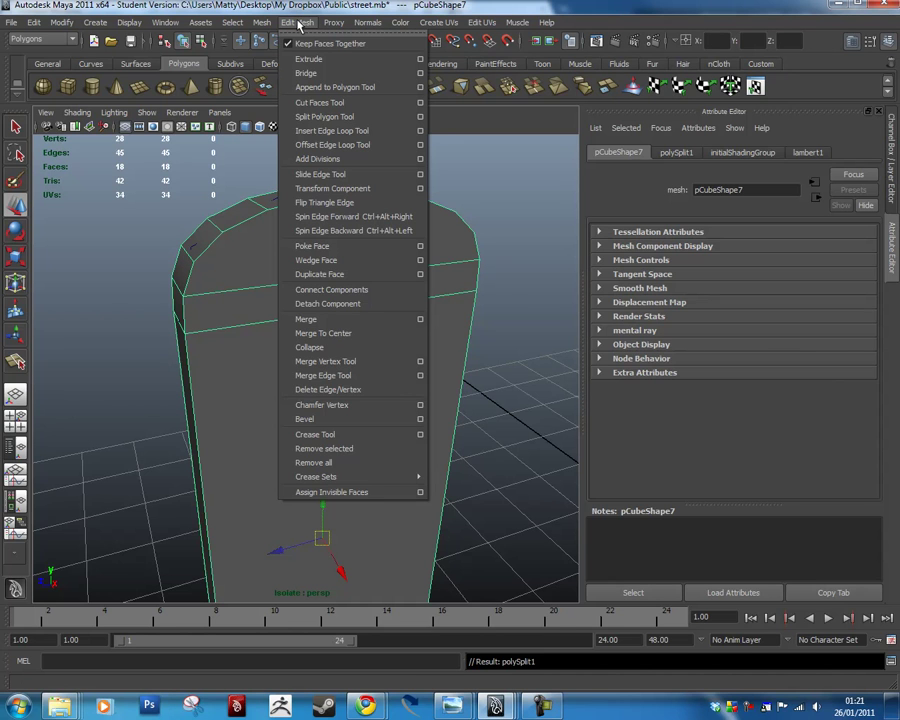
Split a second horizontal edge from the top-left edge to the opposite side where the curve begins.
{"action": "left_click", "coordinate": [346, 118]}
{"action": "left_click", "coordinate": [216, 247]}
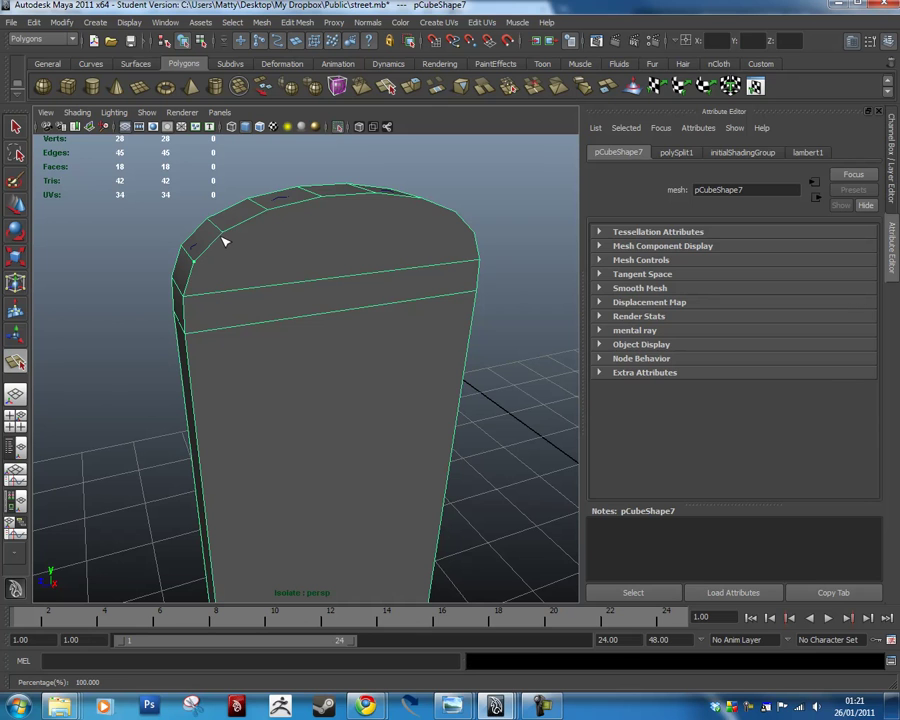
{"action": "left_click_drag", "start_coordinate": [508, 257], "coordinate": [464, 267], "text": "alt"}
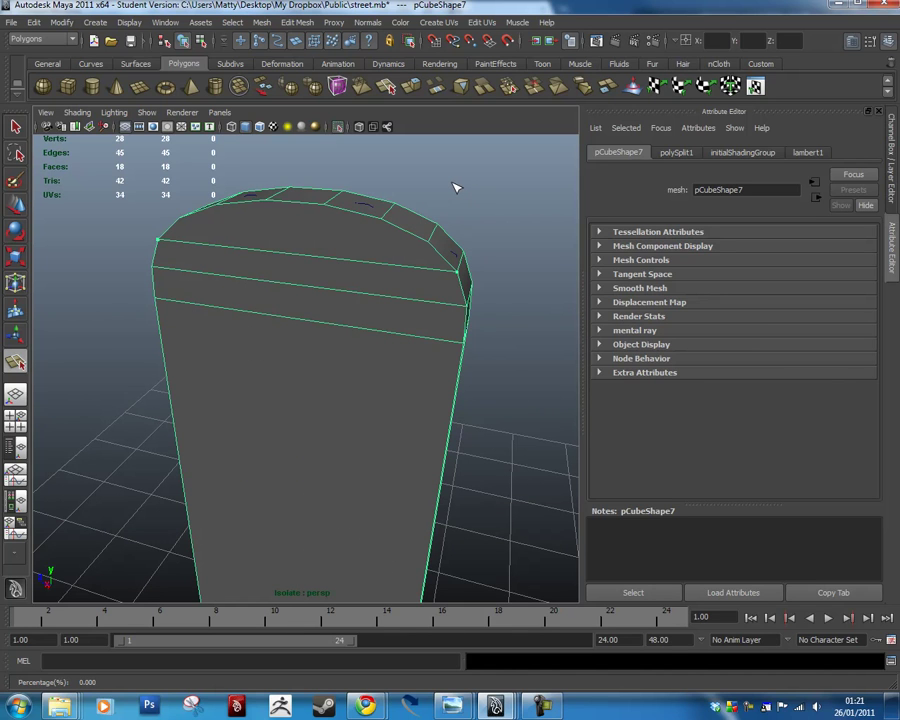
{"action": "key", "text": "Return"}
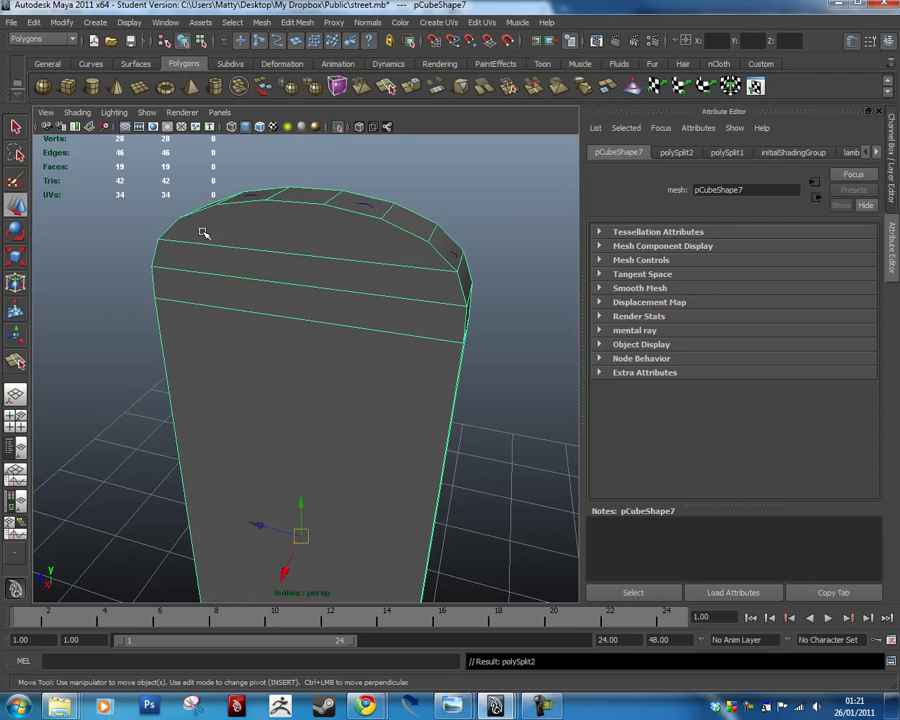
Insert vertical edge loops near the left and right sides of the front, then orbit to check them.
{"action": "left_click", "coordinate": [299, 23]}
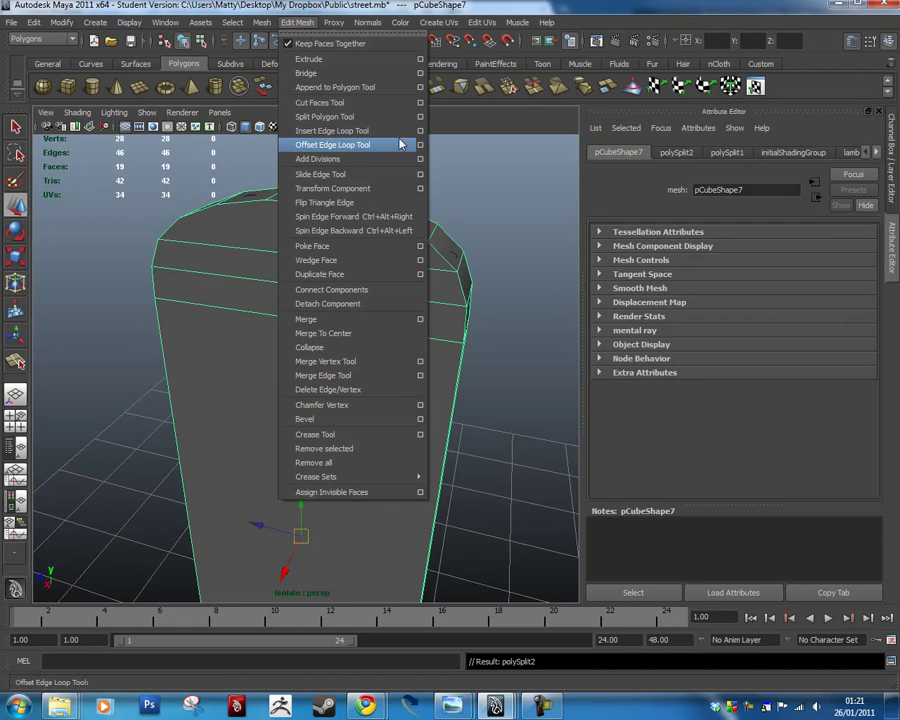
{"action": "left_click", "coordinate": [388, 134]}
{"action": "left_click_drag", "start_coordinate": [241, 251], "coordinate": [213, 258]}
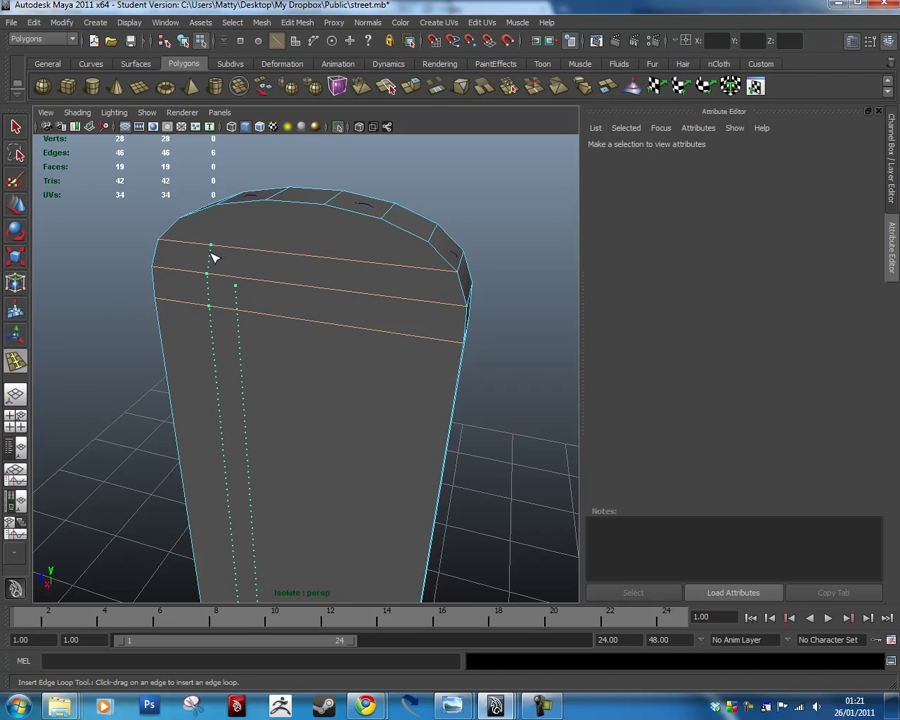
{"action": "left_click_drag", "start_coordinate": [213, 258], "coordinate": [213, 258]}
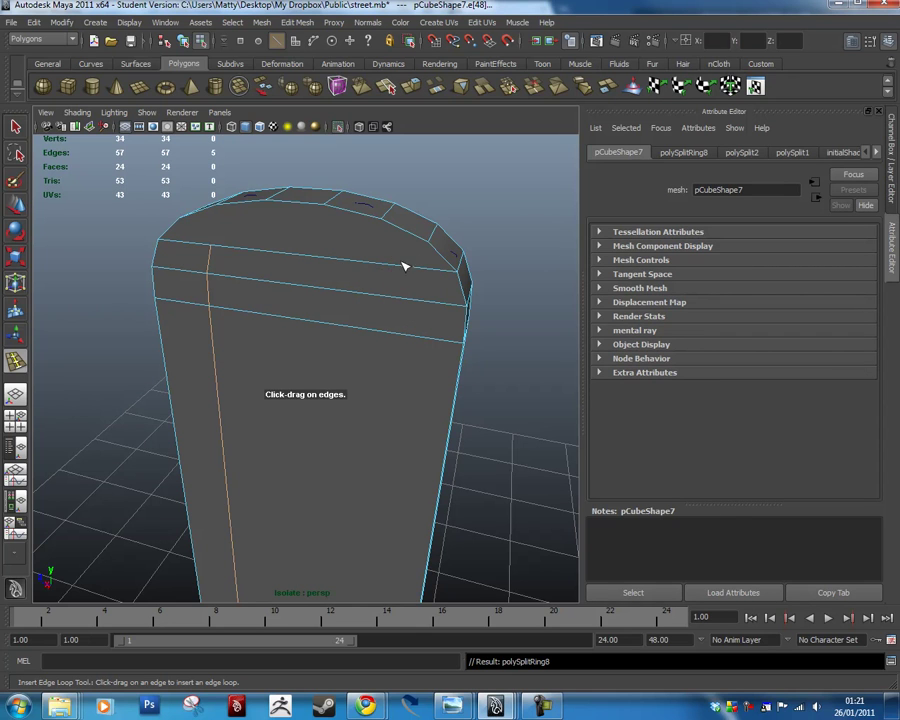
{"action": "mouse_move", "coordinate": [382, 267]}
{"action": "left_mouse_down"}
{"action": "mouse_move", "coordinate": [416, 271]}
{"action": "mouse_move", "coordinate": [394, 276]}
{"action": "left_mouse_up"}
{"action": "left_click_drag", "start_coordinate": [394, 276], "coordinate": [466, 297], "text": "alt"}
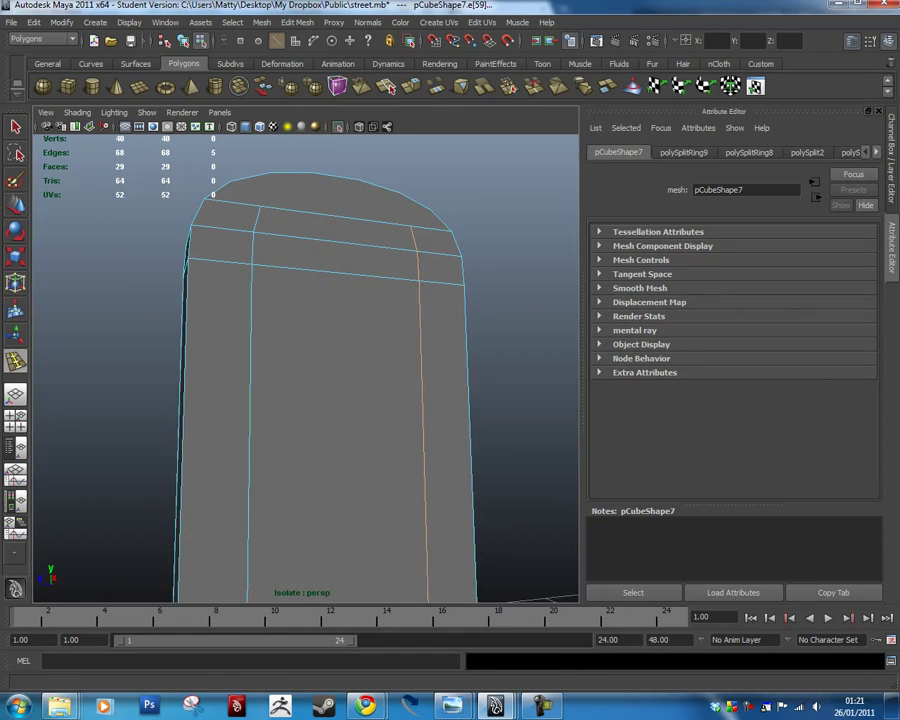
{"action": "left_click_drag", "start_coordinate": [528, 497], "coordinate": [170, 386], "text": "alt"}
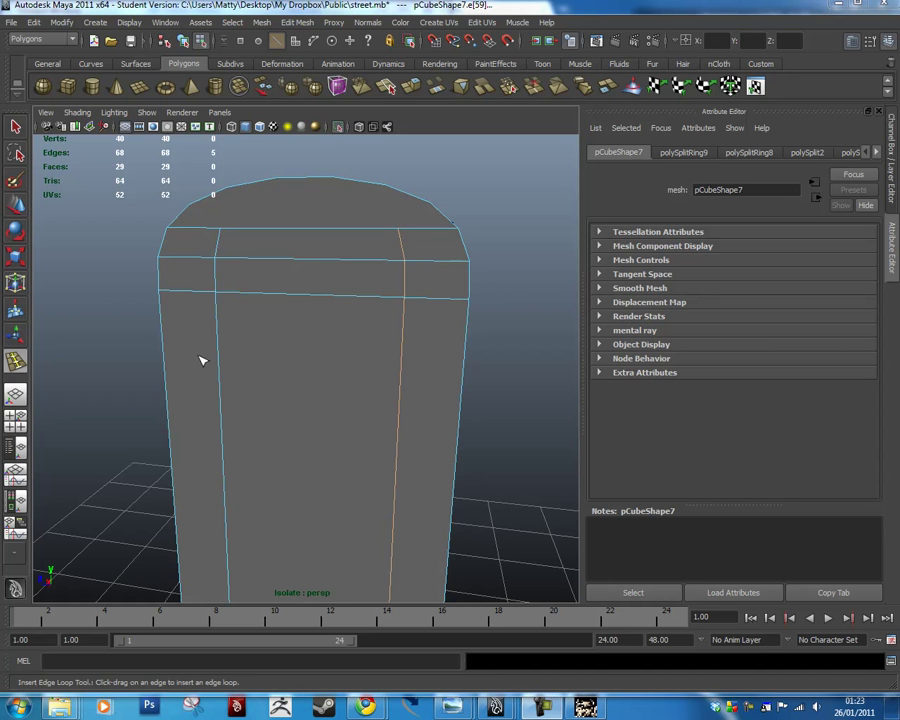
{"action": "left_click_drag", "start_coordinate": [298, 267], "coordinate": [328, 291], "text": "alt"}
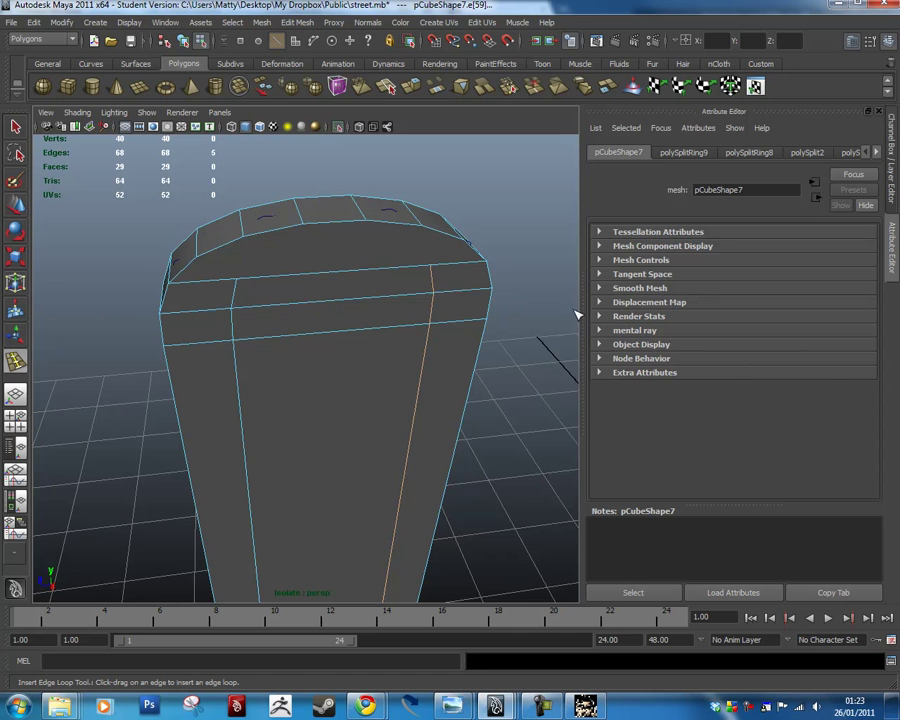
{"action": "left_click_drag", "start_coordinate": [250, 410], "coordinate": [443, 325], "text": "alt"}
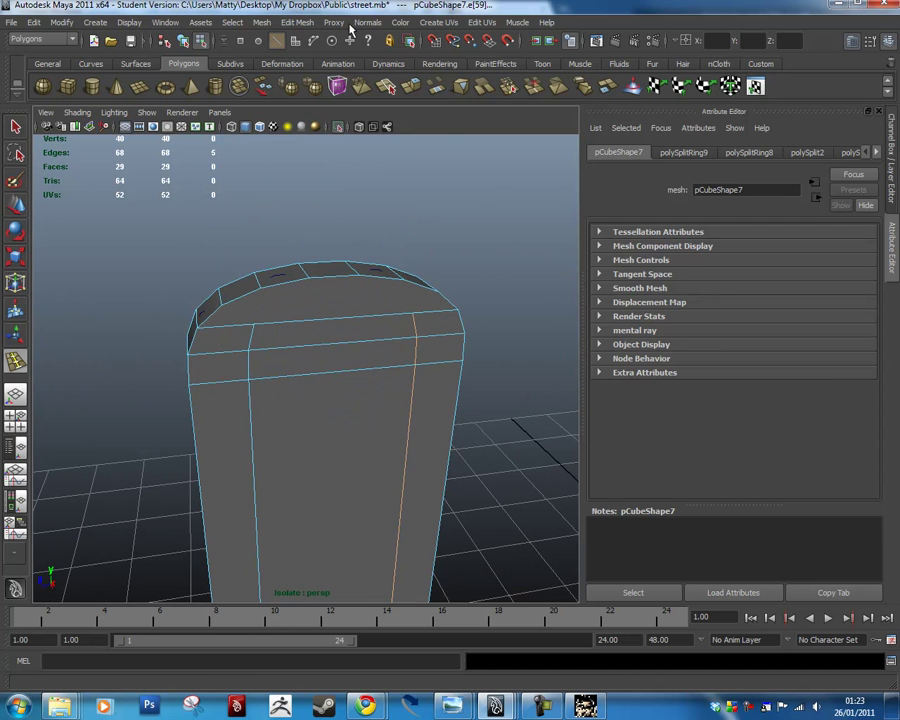
Split the rounded cap twice so each vertical edge line continues up across the top.
{"action": "left_click", "coordinate": [297, 22]}
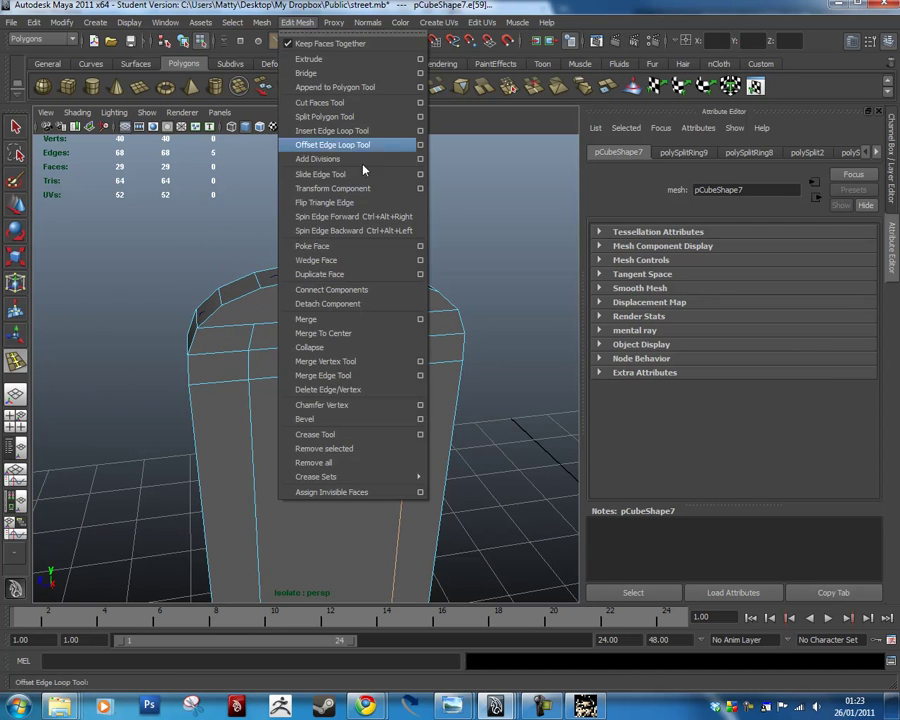
{"action": "left_click", "coordinate": [330, 116]}
{"action": "left_click", "coordinate": [262, 288]}
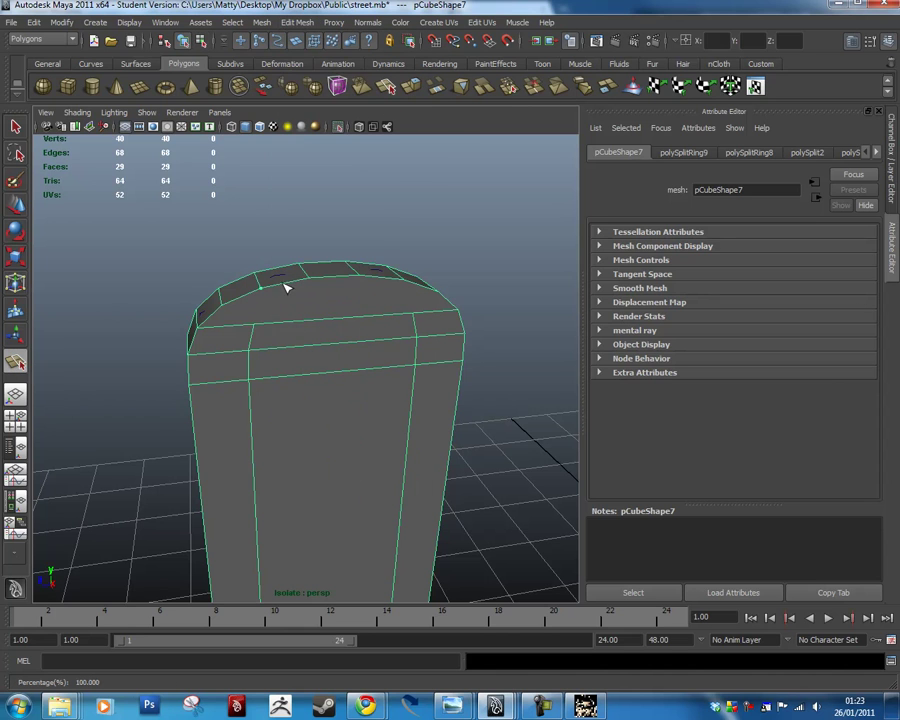
{"action": "left_click", "coordinate": [254, 324]}
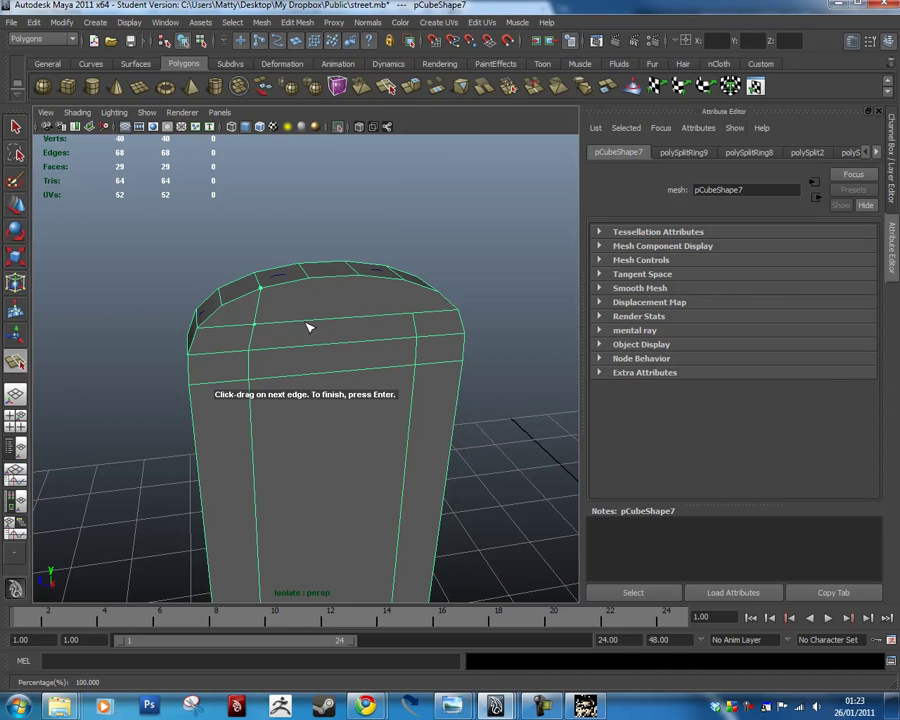
{"action": "key", "text": "Return"}
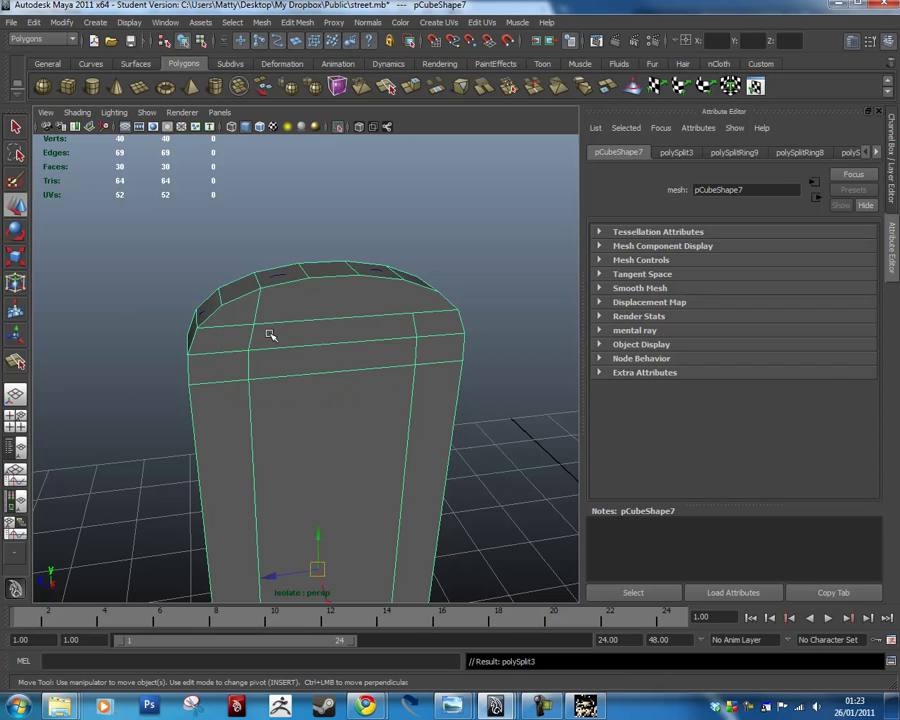
{"action": "key", "text": "y"}
{"action": "left_click", "coordinate": [404, 280]}
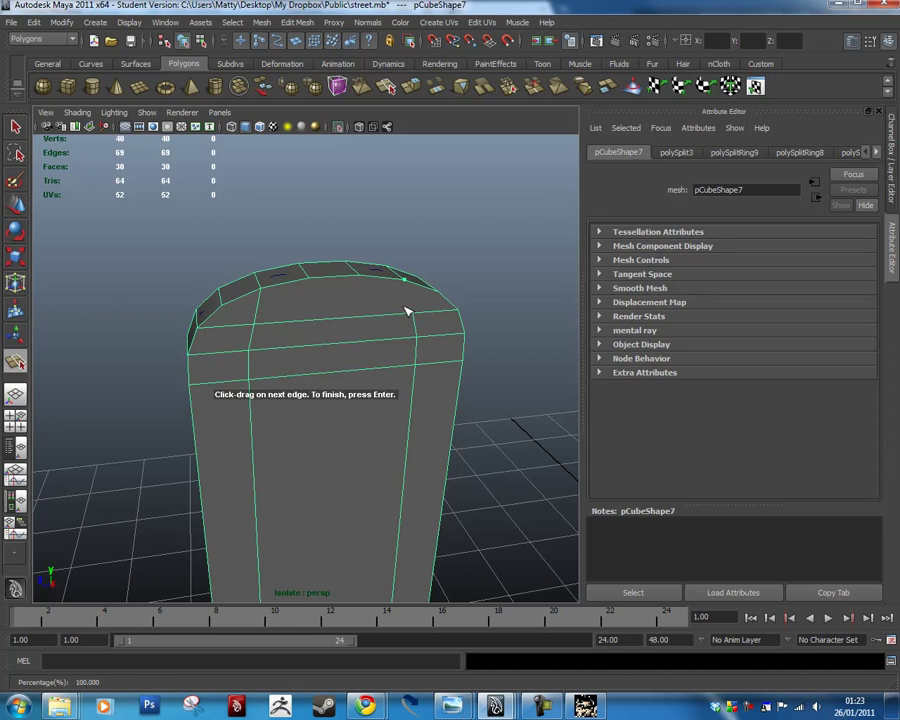
{"action": "left_click", "coordinate": [450, 314]}
{"action": "key", "text": "Return"}
{"action": "key", "text": "w"}
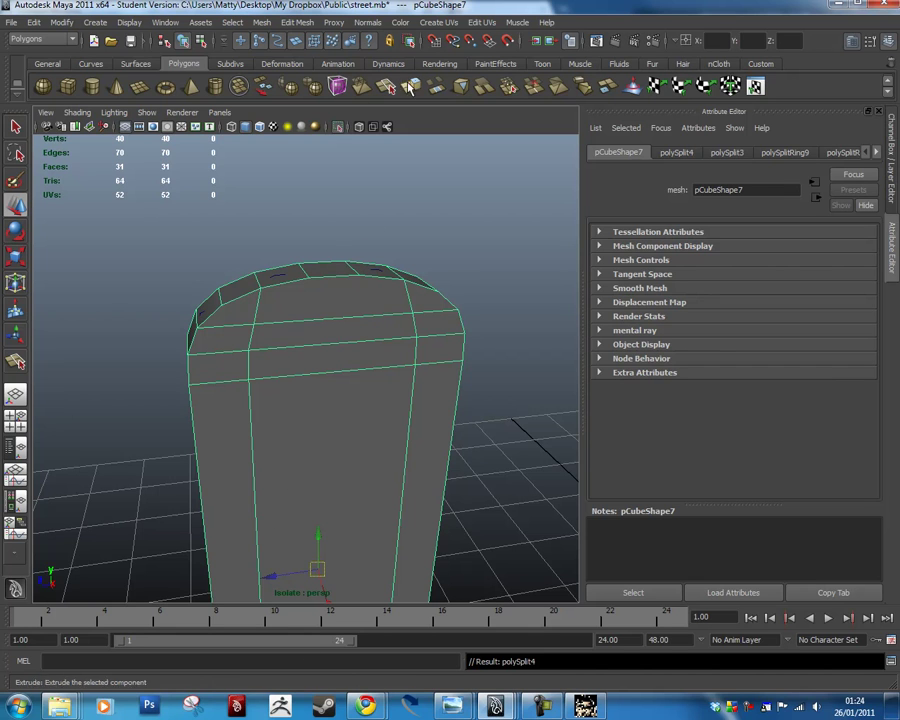
Insert two more vertical edge loops in the middle of the front, then clear the selection.
{"action": "left_click", "coordinate": [292, 23]}
{"action": "left_click", "coordinate": [310, 130]}
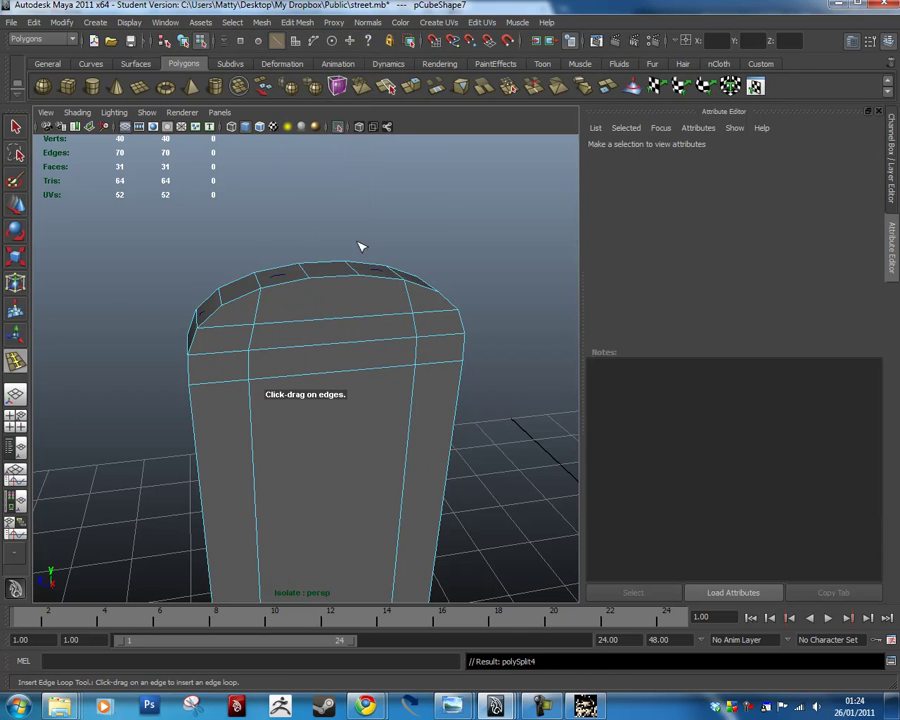
{"action": "left_click_drag", "start_coordinate": [308, 323], "coordinate": [313, 325]}
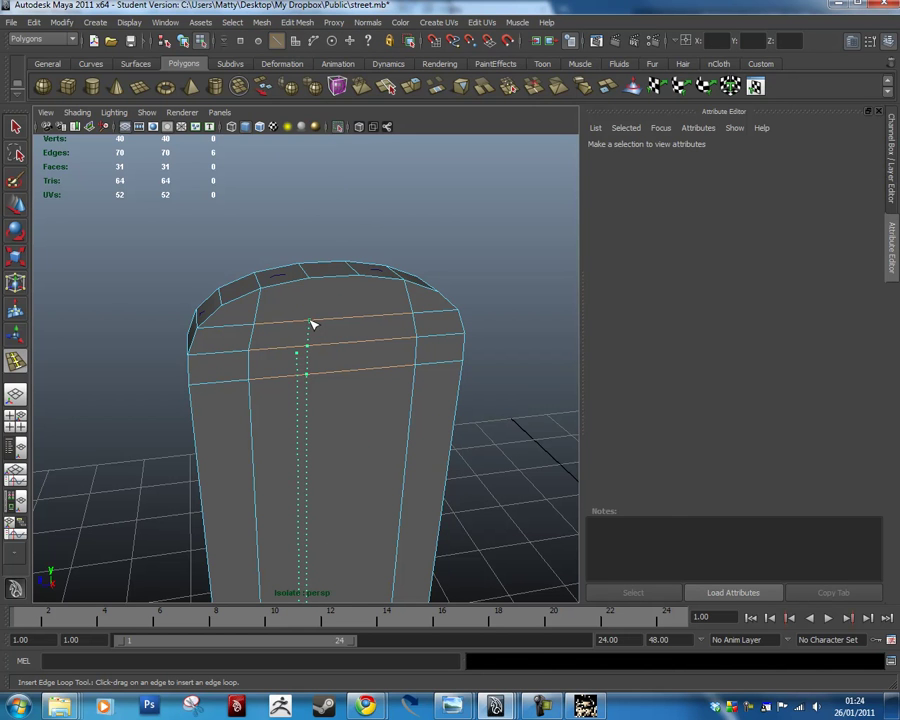
{"action": "left_click", "coordinate": [310, 325]}
{"action": "left_click_drag", "start_coordinate": [328, 326], "coordinate": [365, 316], "text": "alt"}
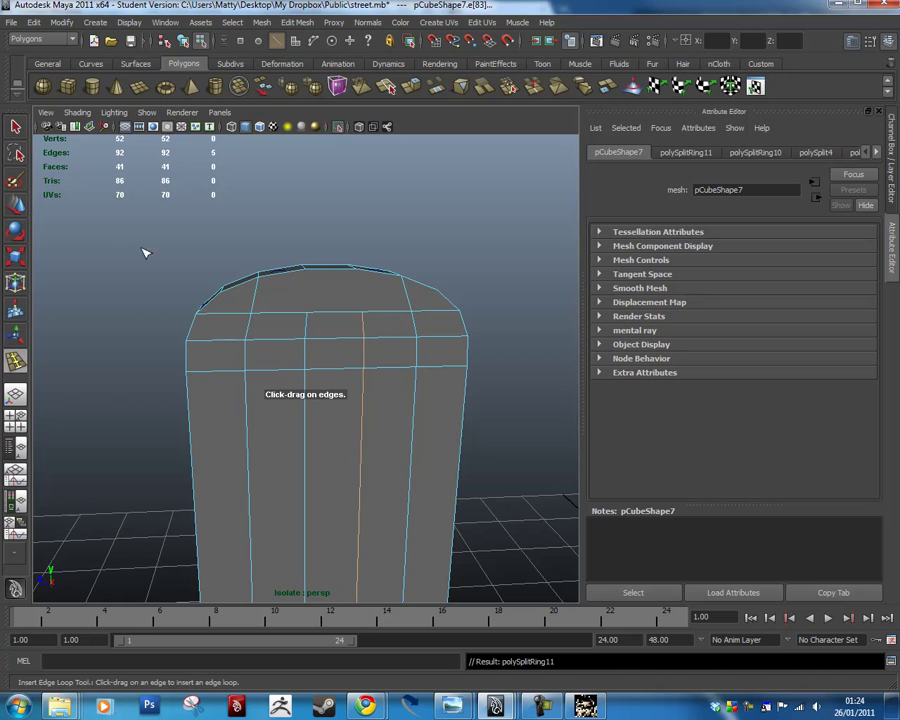
{"action": "key", "text": "q"}
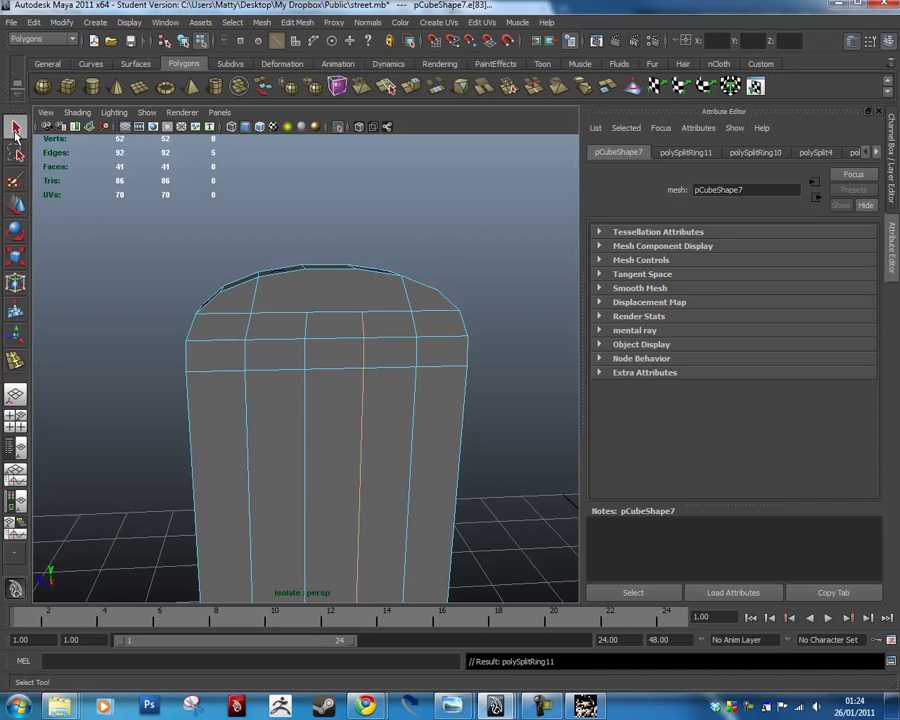
{"action": "left_click", "coordinate": [540, 424]}
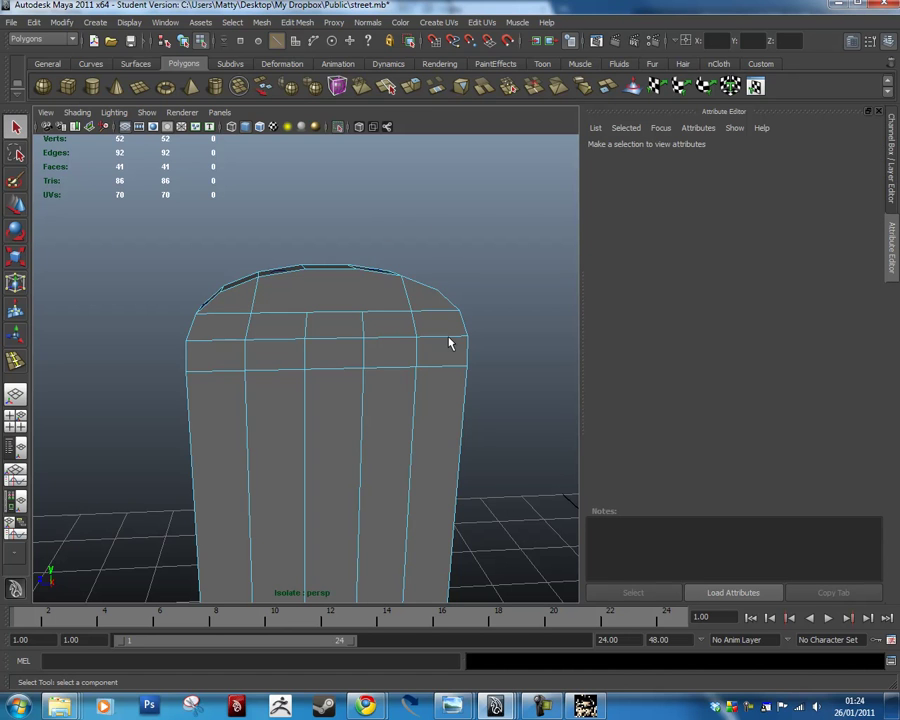
Split the cap twice from its top edge to the edge below, extending the two new vertical lines.
{"action": "left_click", "coordinate": [300, 22]}
{"action": "left_click", "coordinate": [366, 117]}
{"action": "mouse_move", "coordinate": [295, 272]}
{"action": "left_mouse_down"}
{"action": "mouse_move", "coordinate": [376, 265]}
{"action": "mouse_move", "coordinate": [304, 268]}
{"action": "left_mouse_up"}
{"action": "left_click_drag", "start_coordinate": [290, 315], "coordinate": [358, 315]}
{"action": "key", "text": "Return"}
{"action": "key", "text": "g"}
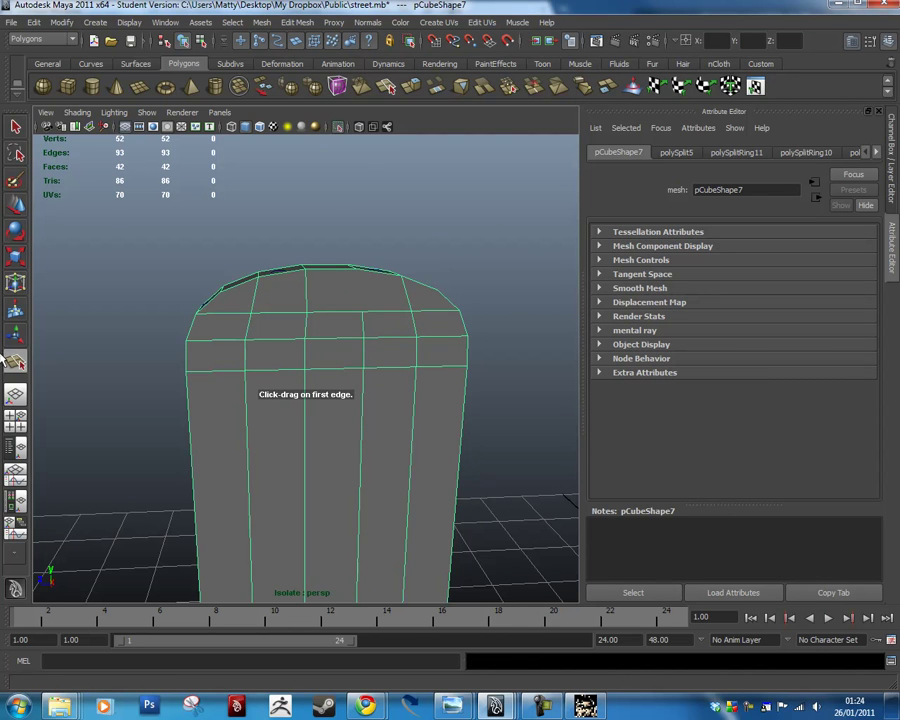
{"action": "mouse_move", "coordinate": [341, 275]}
{"action": "left_mouse_down"}
{"action": "mouse_move", "coordinate": [402, 277]}
{"action": "mouse_move", "coordinate": [355, 268]}
{"action": "left_mouse_up"}
{"action": "left_click_drag", "start_coordinate": [346, 319], "coordinate": [362, 313]}
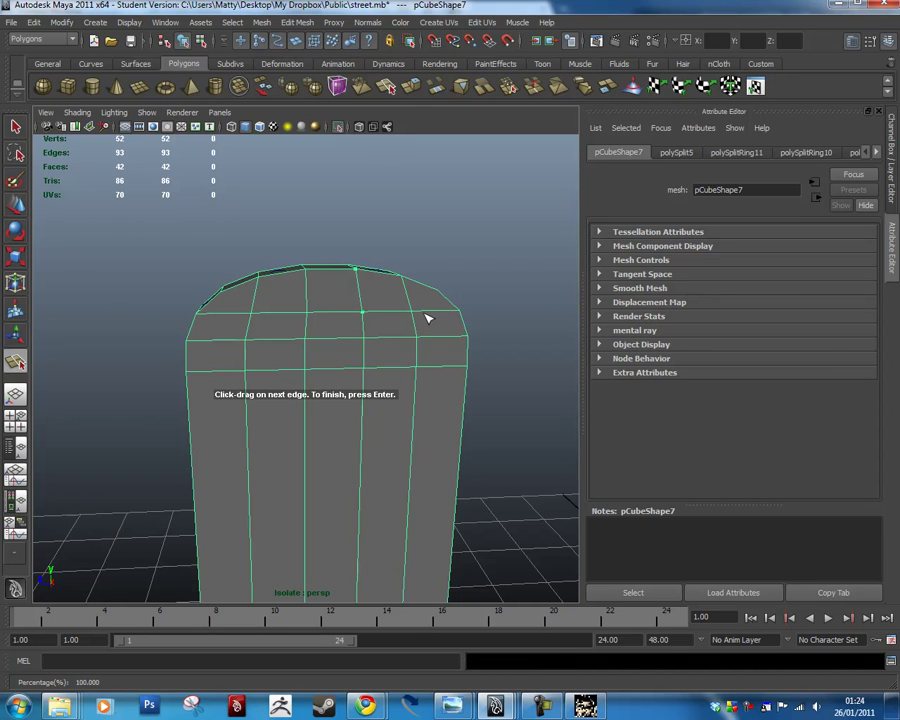
{"action": "key", "text": "Return"}
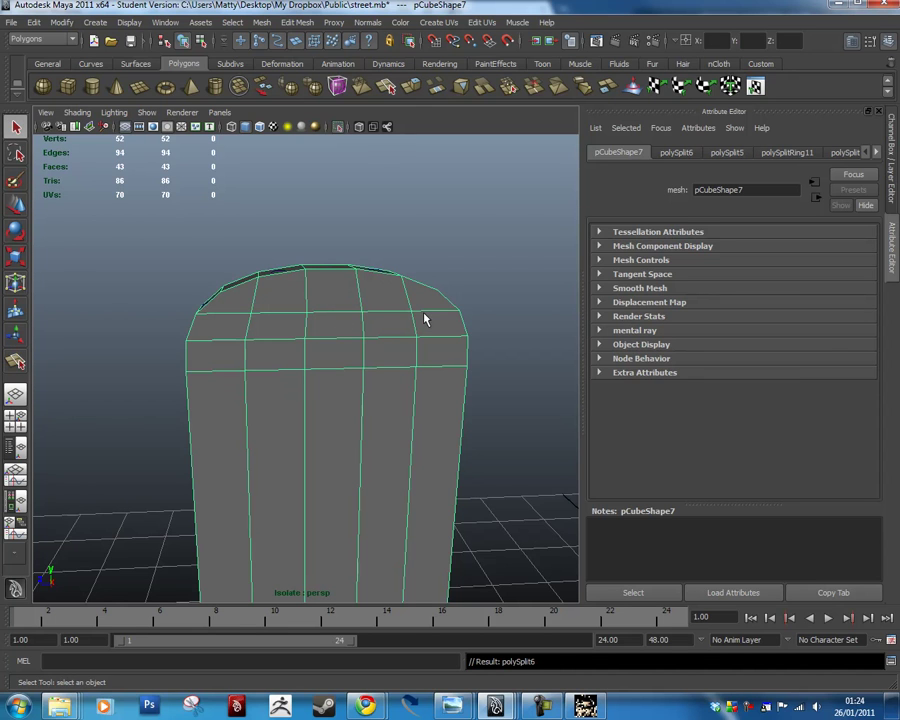
Switch the mesh to vertex selection mode, orbiting slightly around the block.
{"action": "left_click", "coordinate": [15, 126]}
{"action": "right_click_drag", "start_coordinate": [322, 287], "coordinate": [317, 257]}
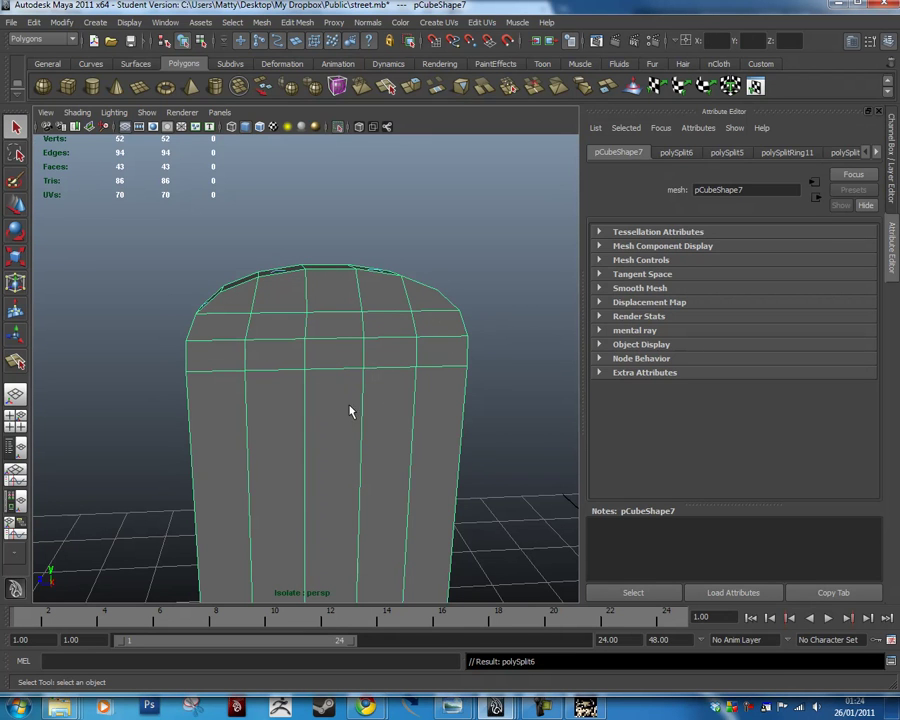
{"action": "left_click_drag", "start_coordinate": [370, 380], "coordinate": [338, 358], "text": "alt"}
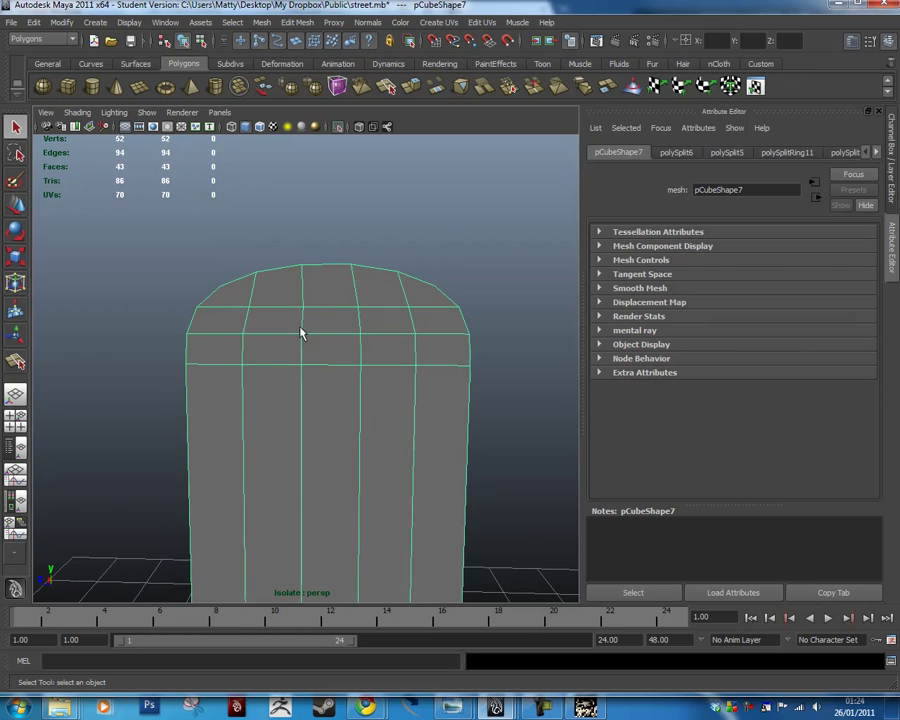
{"action": "left_click_drag", "start_coordinate": [275, 315], "coordinate": [253, 326], "text": "alt"}
{"action": "right_click_drag", "start_coordinate": [253, 314], "coordinate": [212, 306]}
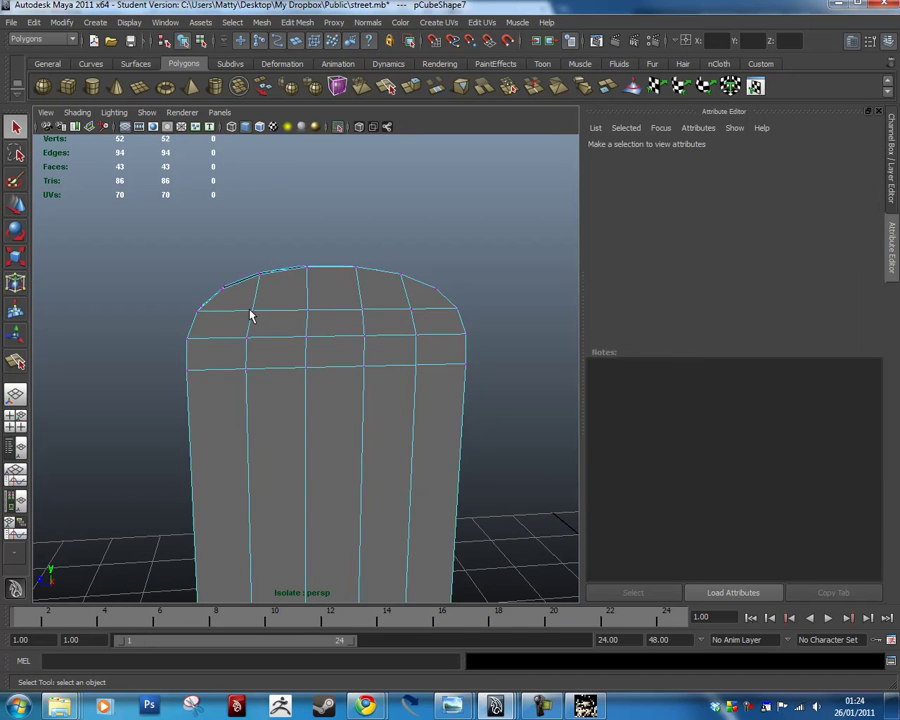
Select a vertex on the cap's lower edge and scale it slightly.
{"action": "left_click", "coordinate": [253, 312]}
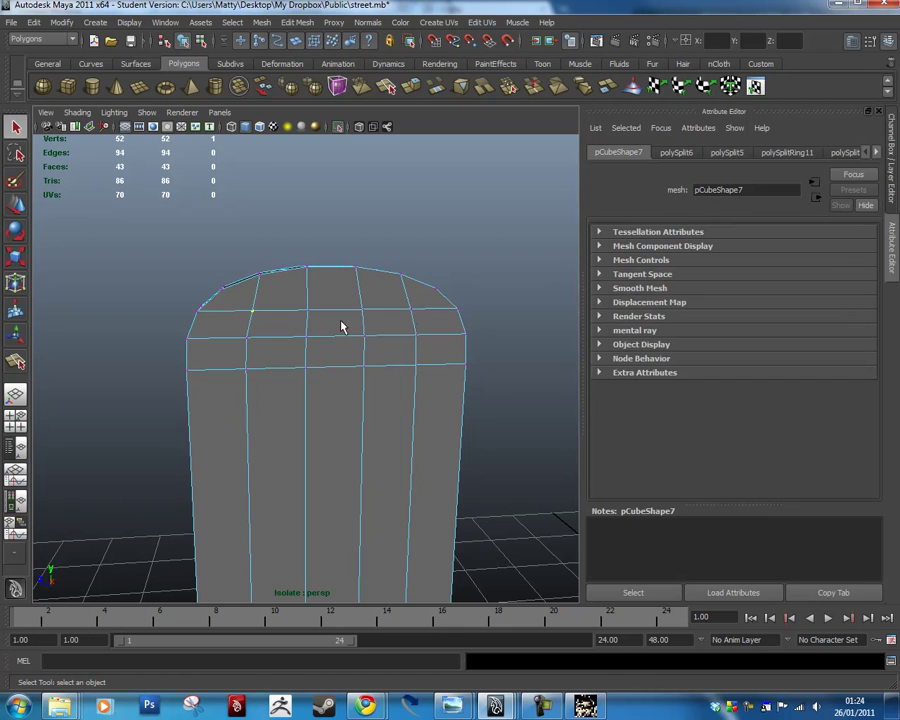
{"action": "left_click", "coordinate": [411, 310], "text": "shift"}
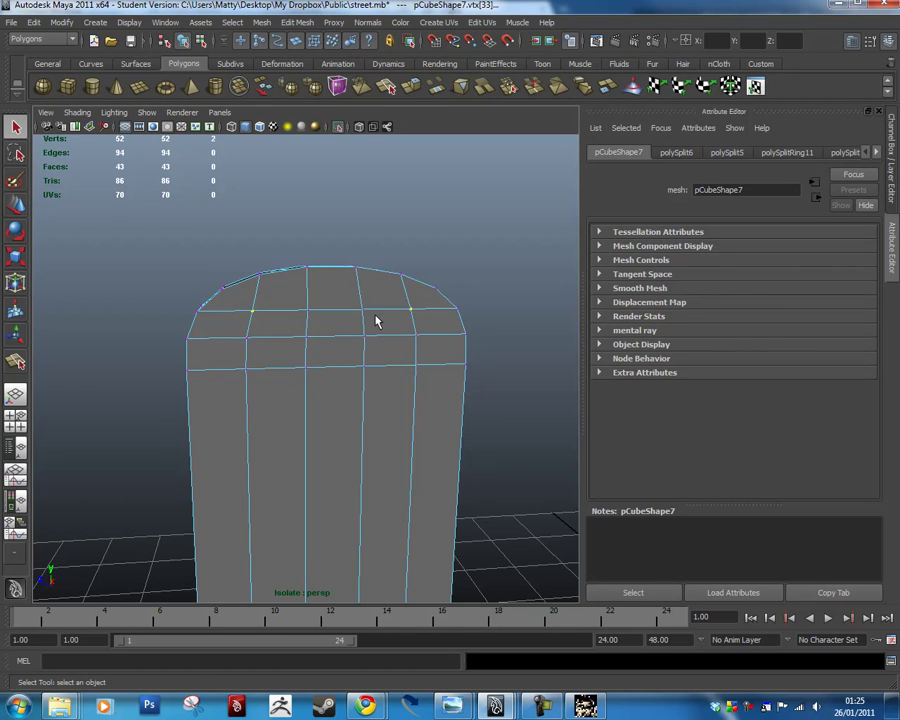
{"action": "right_click_drag", "start_coordinate": [257, 313], "coordinate": [211, 314]}
{"action": "left_click", "coordinate": [428, 281]}
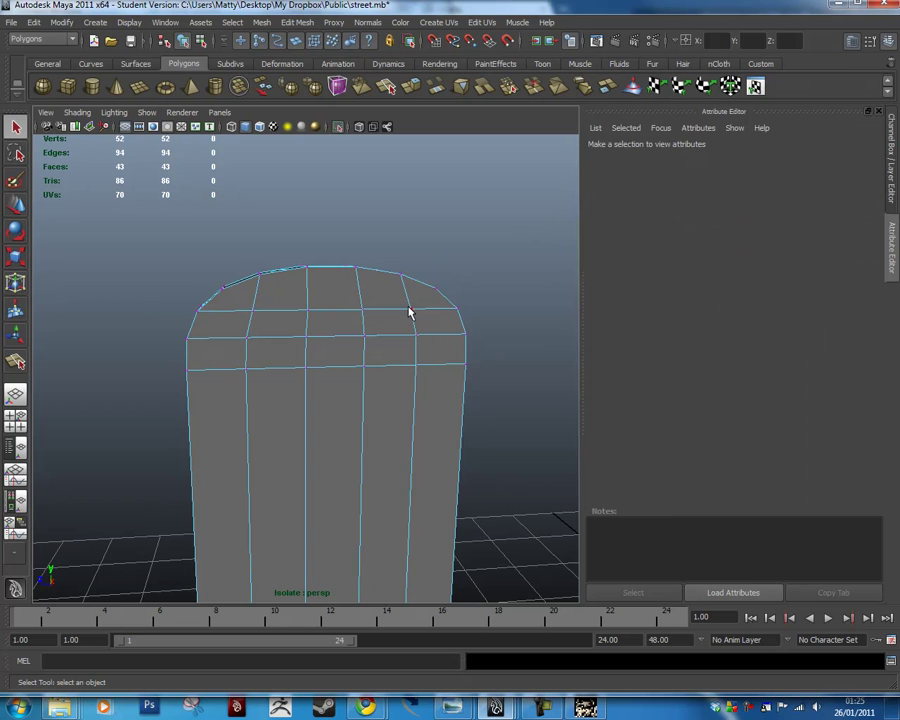
{"action": "left_click", "coordinate": [410, 312]}
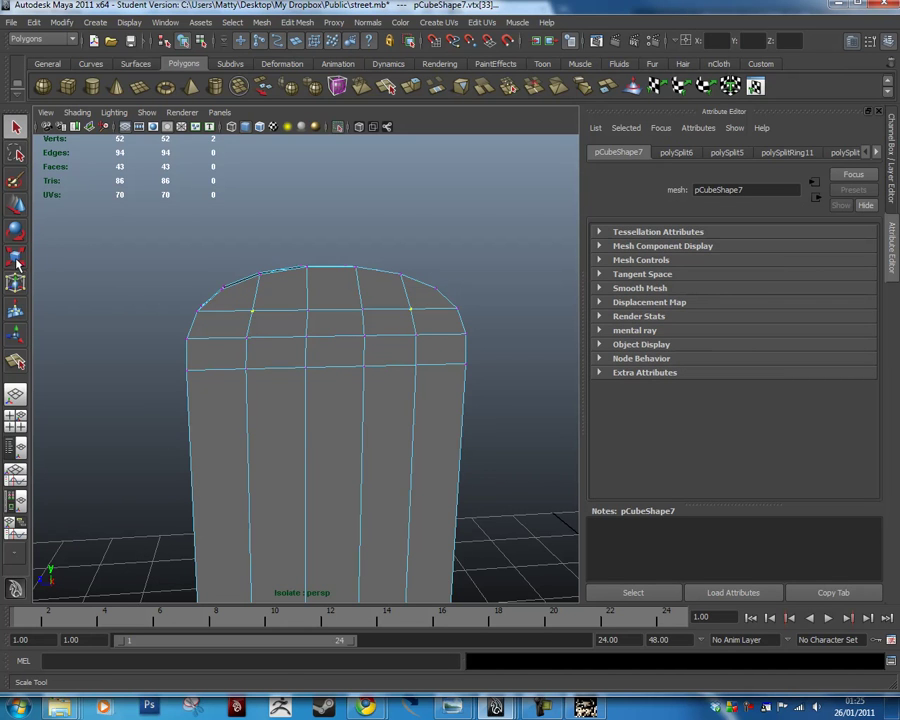
{"action": "key", "text": "r"}
{"action": "left_click_drag", "start_coordinate": [268, 312], "coordinate": [268, 310]}
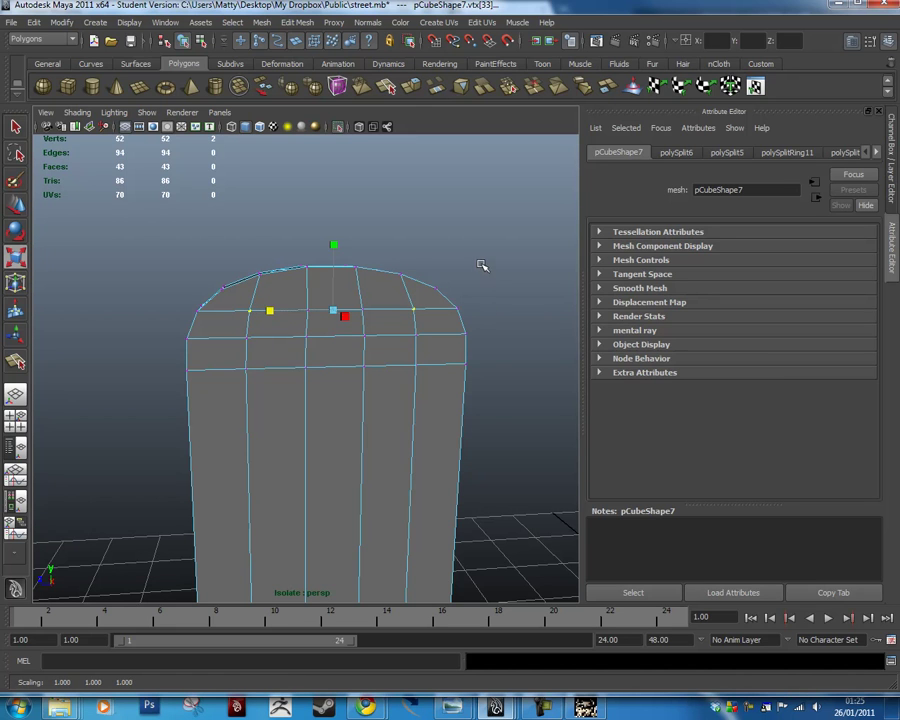
Select four band vertices below the cap, scale them slightly outward, and pan toward the base.
{"action": "left_click", "coordinate": [410, 338]}
{"action": "left_click", "coordinate": [418, 338]}
{"action": "left_click", "coordinate": [248, 338], "text": "shift"}
{"action": "left_click", "coordinate": [247, 370], "text": "shift"}
{"action": "left_click", "coordinate": [418, 366], "text": "shift"}
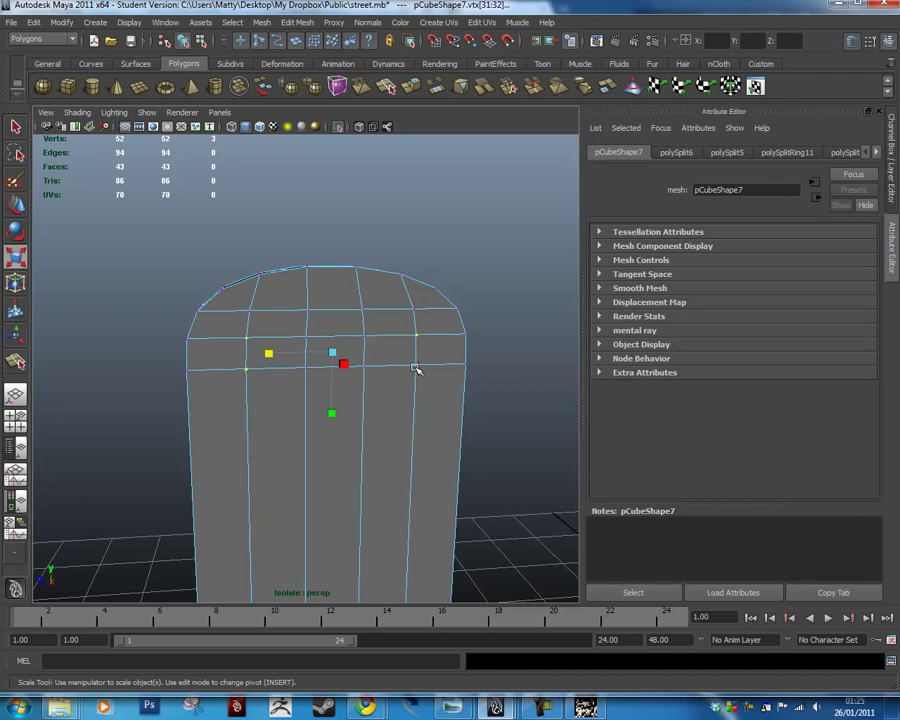
{"action": "left_click_drag", "start_coordinate": [268, 356], "coordinate": [269, 354]}
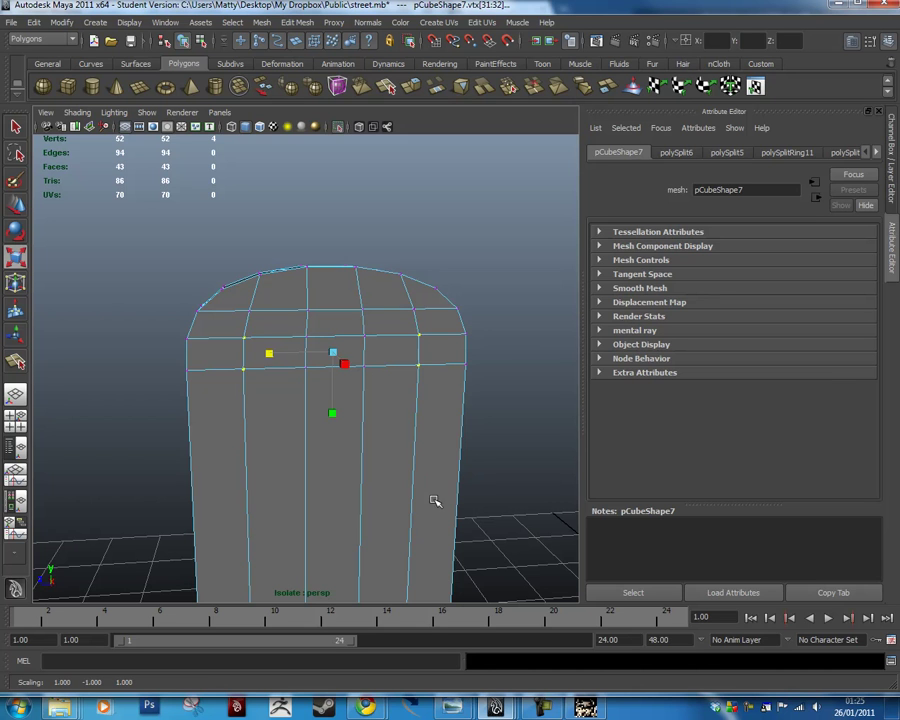
{"action": "middle_click_drag", "start_coordinate": [516, 393], "coordinate": [481, 103], "text": "alt"}
Select two bottom vertices of the arched block and scale them slightly apart.
{"action": "left_click", "coordinate": [381, 566]}
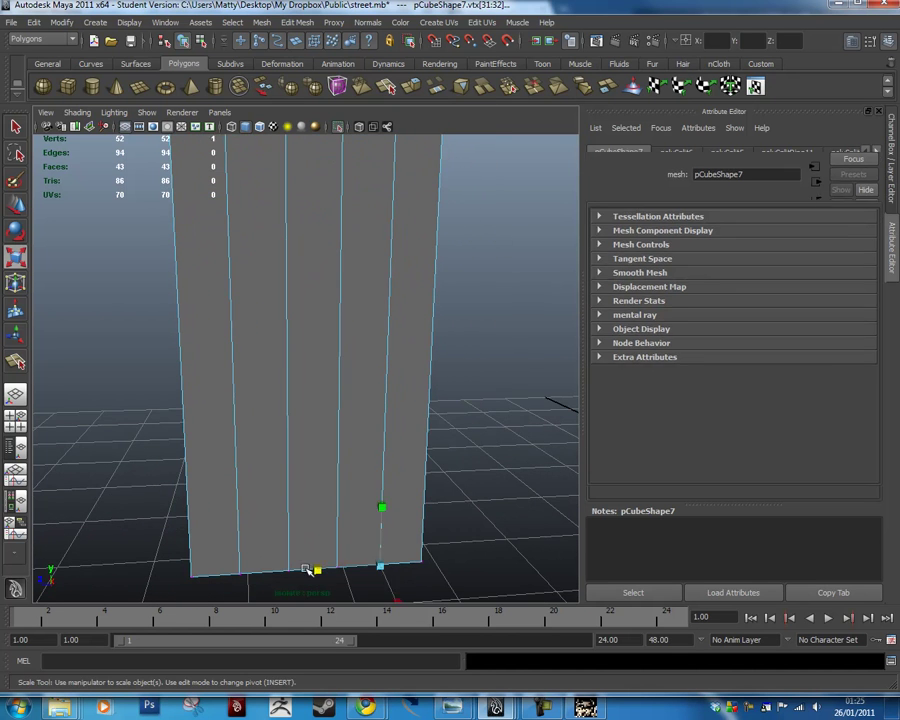
{"action": "left_click", "coordinate": [242, 575], "text": "shift"}
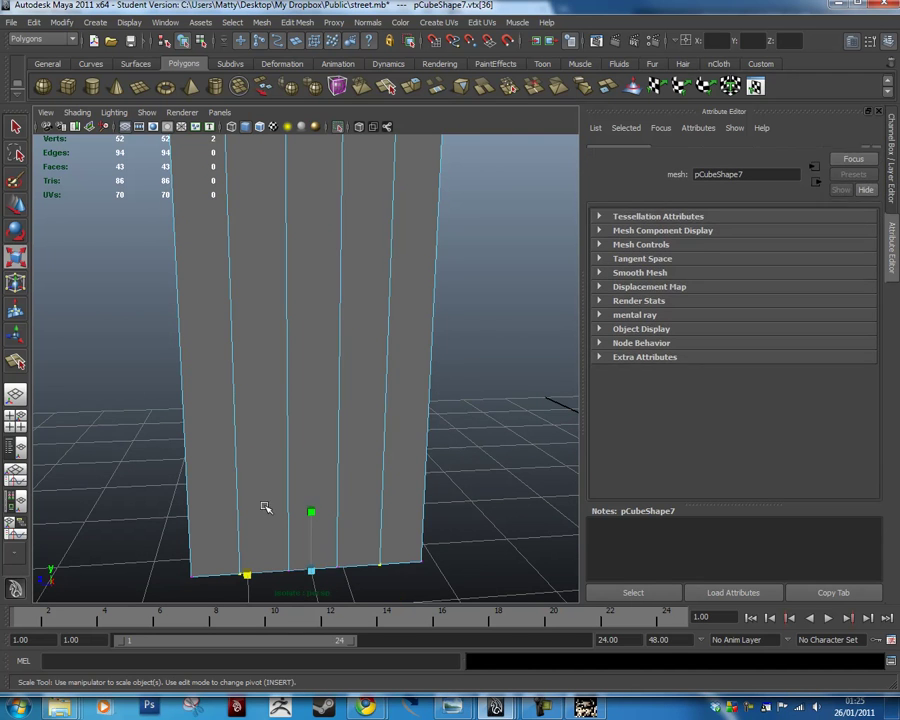
{"action": "scroll", "coordinate": [395, 432], "scroll_direction": "down", "scroll_amount": 2}
{"action": "middle_click_drag", "start_coordinate": [405, 317], "coordinate": [398, 380], "text": "alt"}
{"action": "left_click_drag", "start_coordinate": [256, 588], "coordinate": [248, 588]}
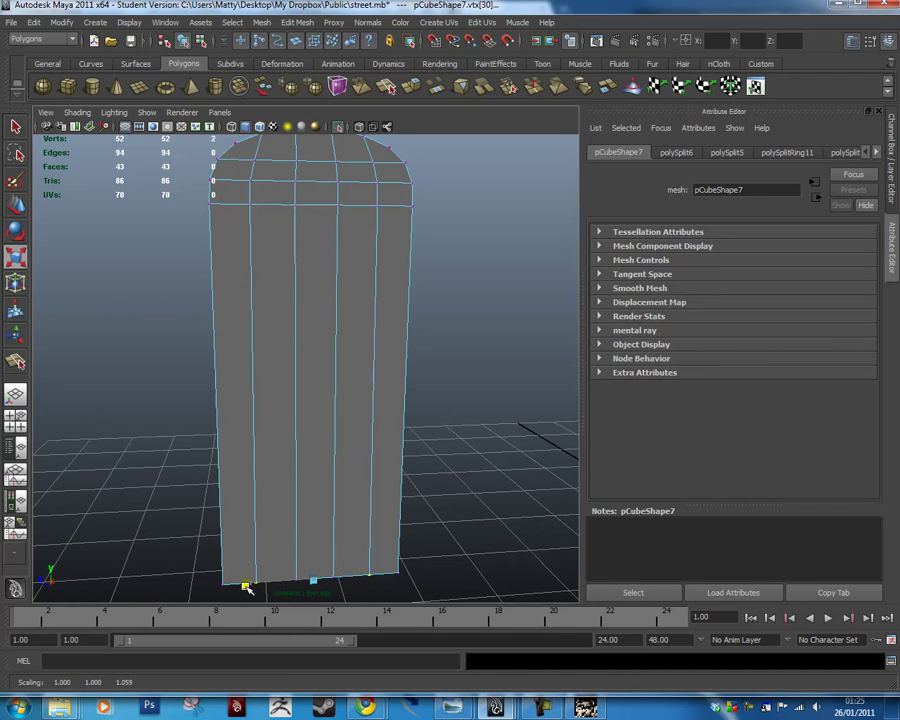
{"action": "left_click", "coordinate": [480, 466]}
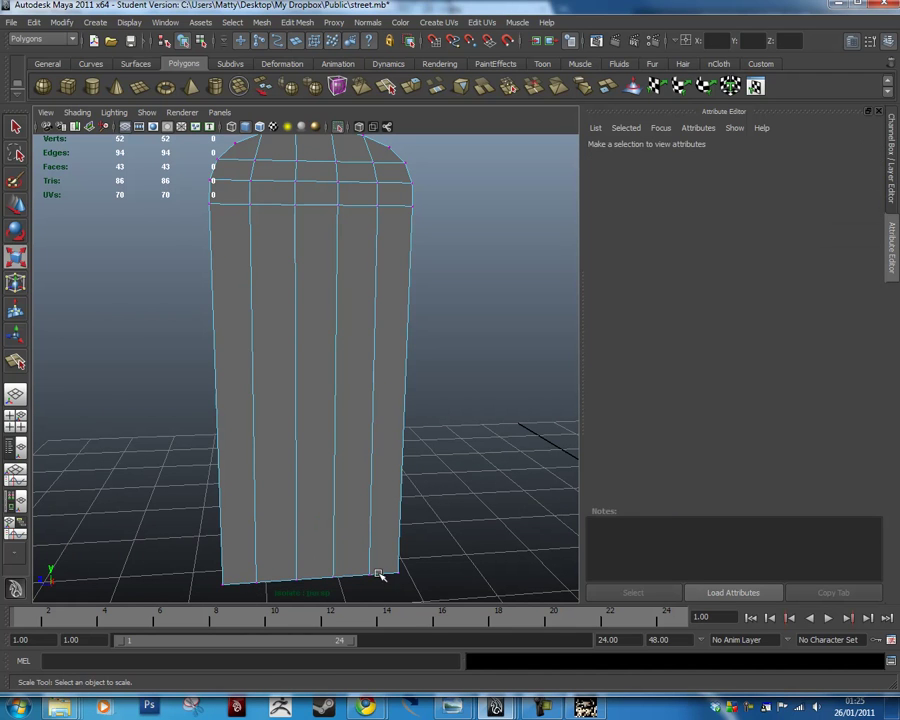
With Snap to Points on, move a bottom vertex right until its vertical edge straightens.
{"action": "left_click", "coordinate": [371, 577]}
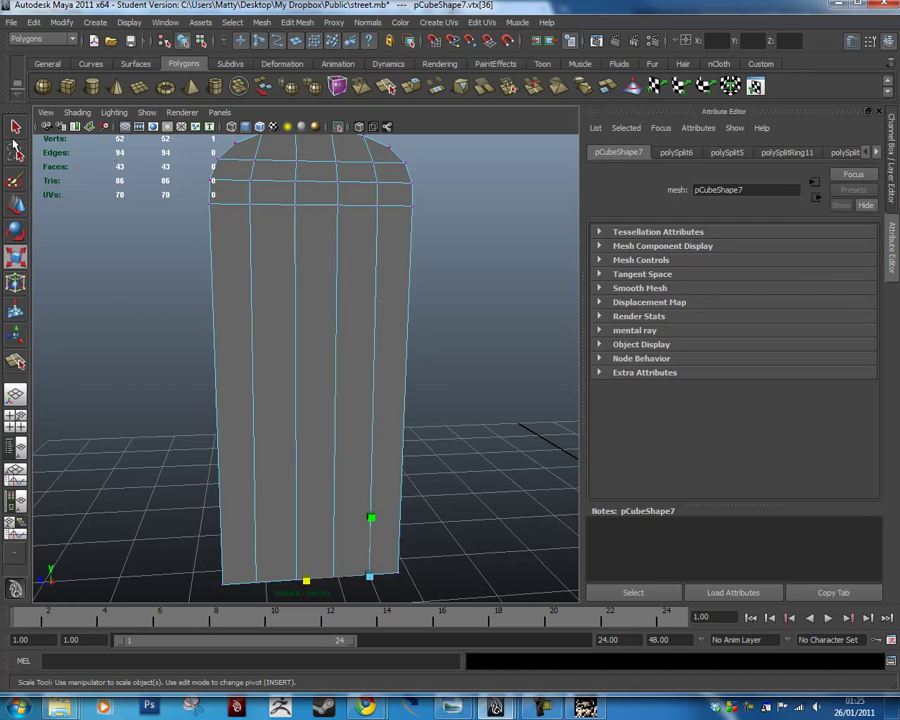
{"action": "left_click", "coordinate": [20, 203]}
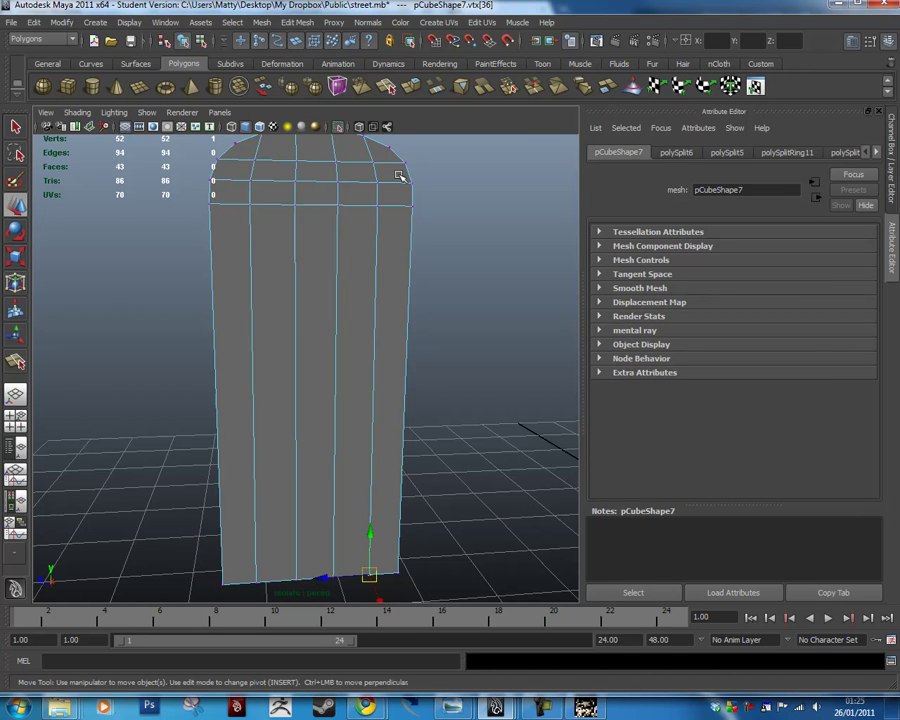
{"action": "left_click", "coordinate": [473, 43]}
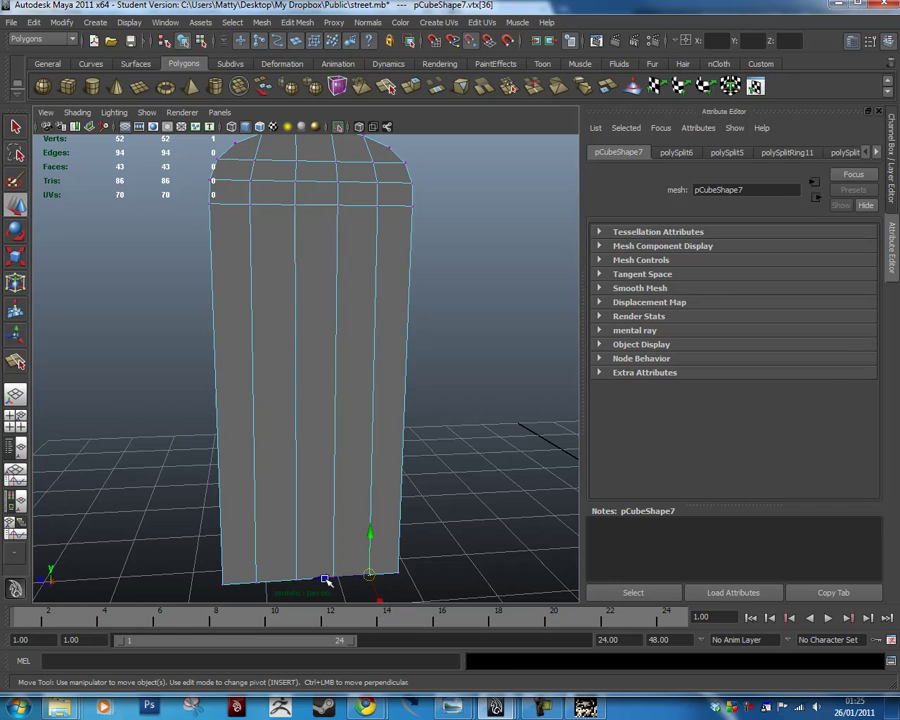
{"action": "left_click_drag", "start_coordinate": [328, 580], "coordinate": [368, 579]}
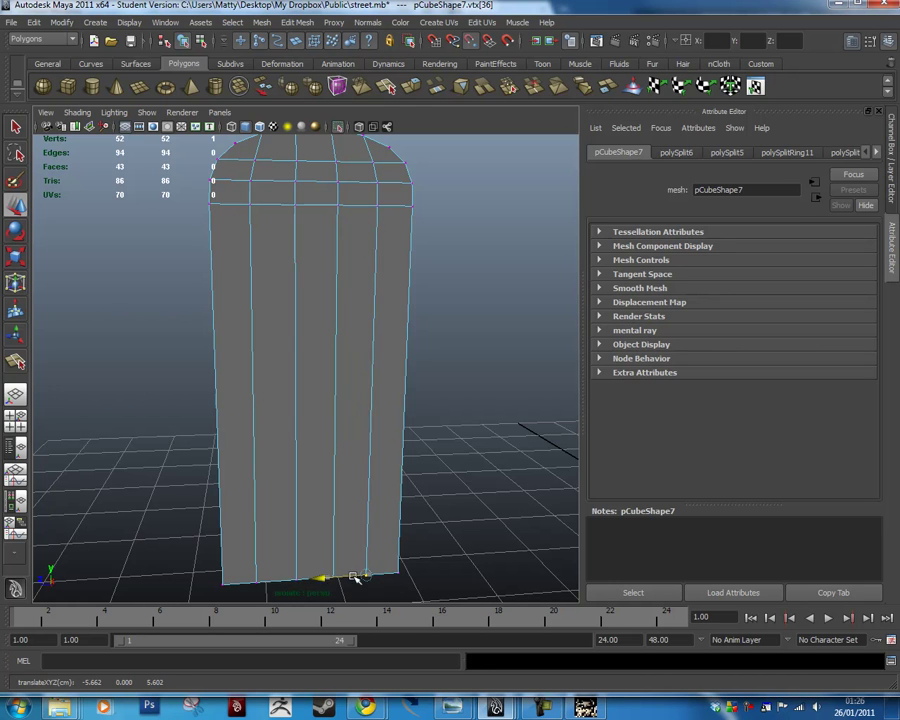
{"action": "key", "text": "ctrl+z"}
{"action": "left_click_drag", "start_coordinate": [355, 583], "coordinate": [374, 581]}
{"action": "middle_click_drag", "start_coordinate": [381, 233], "coordinate": [378, 203]}
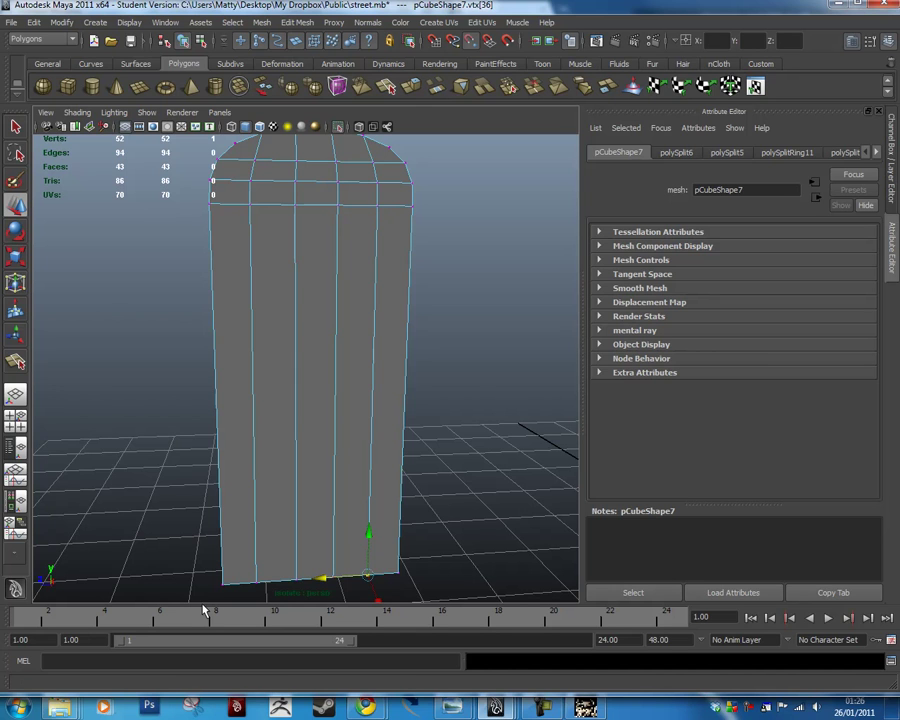
Nudge another bottom vertex into line along the block's base.
{"action": "left_click", "coordinate": [257, 597]}
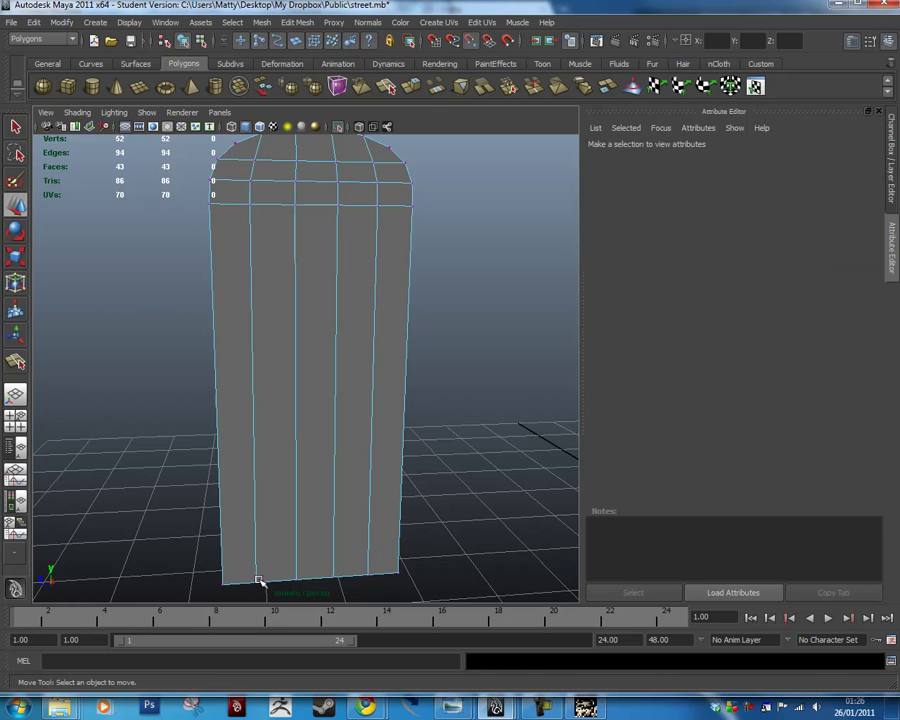
{"action": "left_click", "coordinate": [258, 582]}
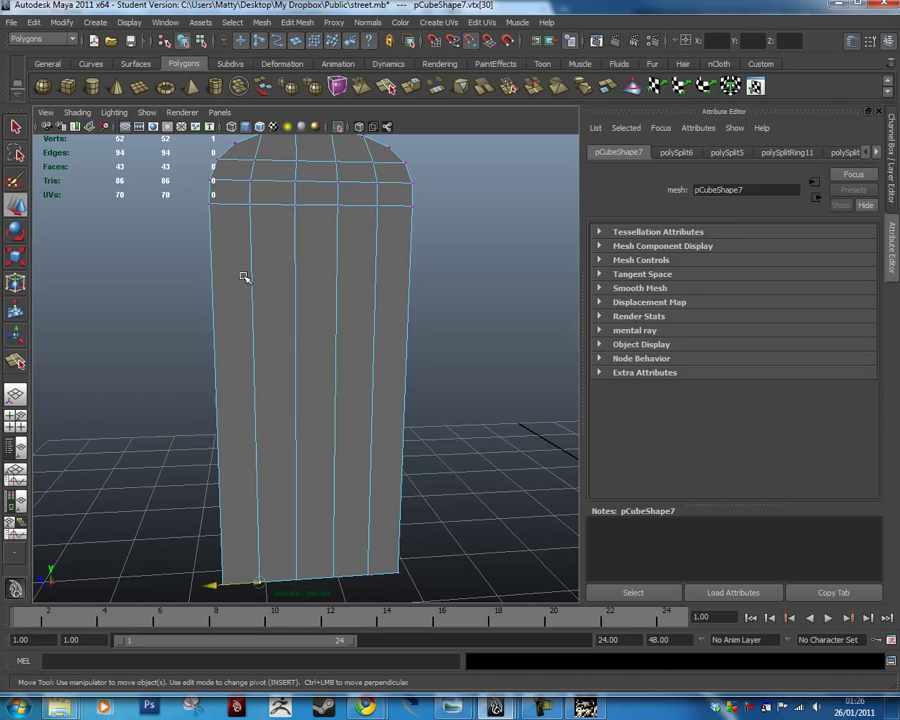
{"action": "middle_click_drag", "start_coordinate": [250, 207], "coordinate": [252, 203]}
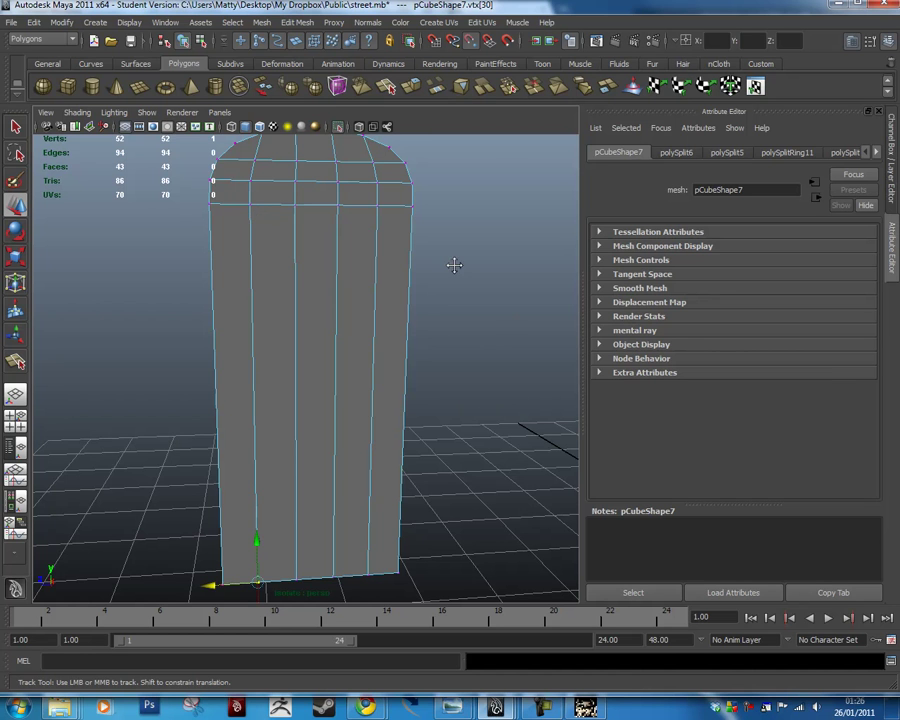
{"action": "middle_click_drag", "start_coordinate": [449, 260], "coordinate": [478, 350], "text": "alt"}
Test-move the arch's ring vertices and the vertex below it left, then undo the moves.
{"action": "mouse_move", "coordinate": [490, 290]}
{"action": "left_mouse_down", "text": "alt"}
{"action": "mouse_move", "coordinate": [396, 312]}
{"action": "mouse_move", "coordinate": [479, 287]}
{"action": "left_mouse_up", "text": "alt"}
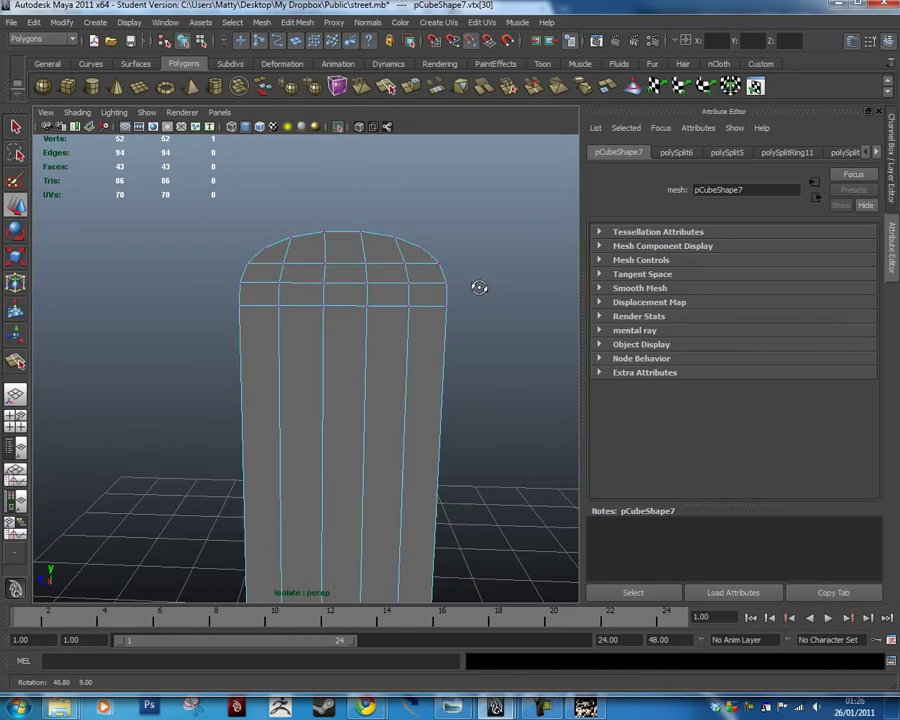
{"action": "left_click_drag", "start_coordinate": [374, 263], "coordinate": [347, 266], "text": "alt"}
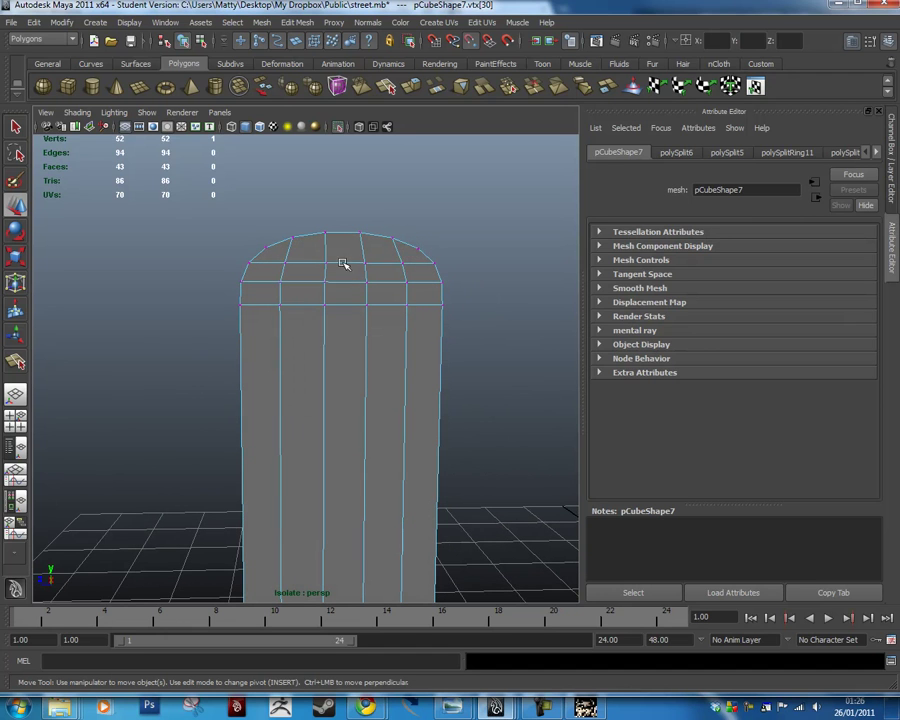
{"action": "left_click", "coordinate": [326, 264]}
{"action": "left_click", "coordinate": [325, 287]}
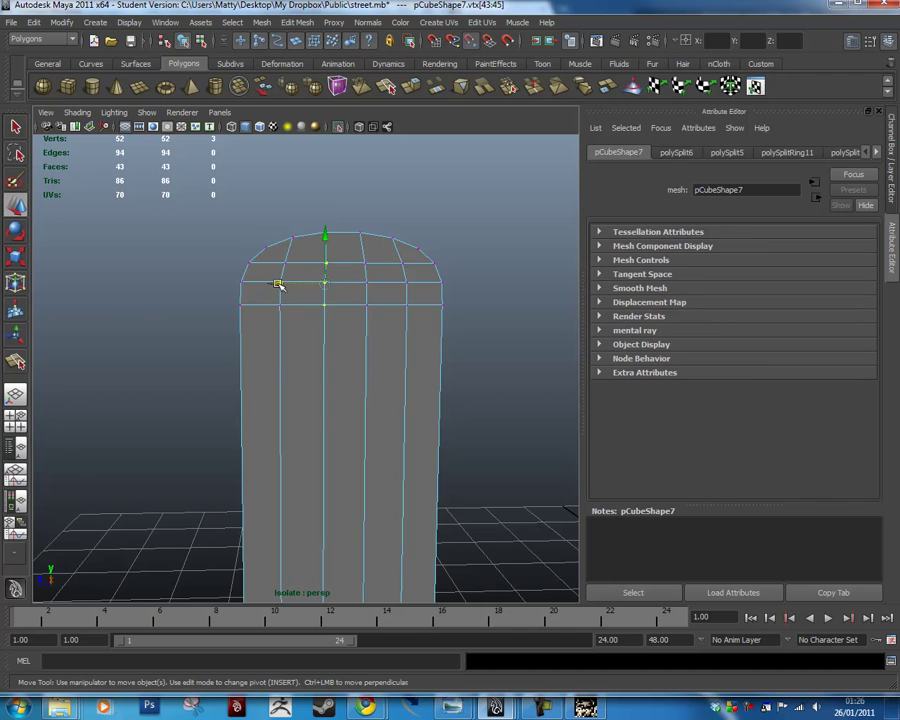
{"action": "left_click_drag", "start_coordinate": [325, 287], "coordinate": [278, 286]}
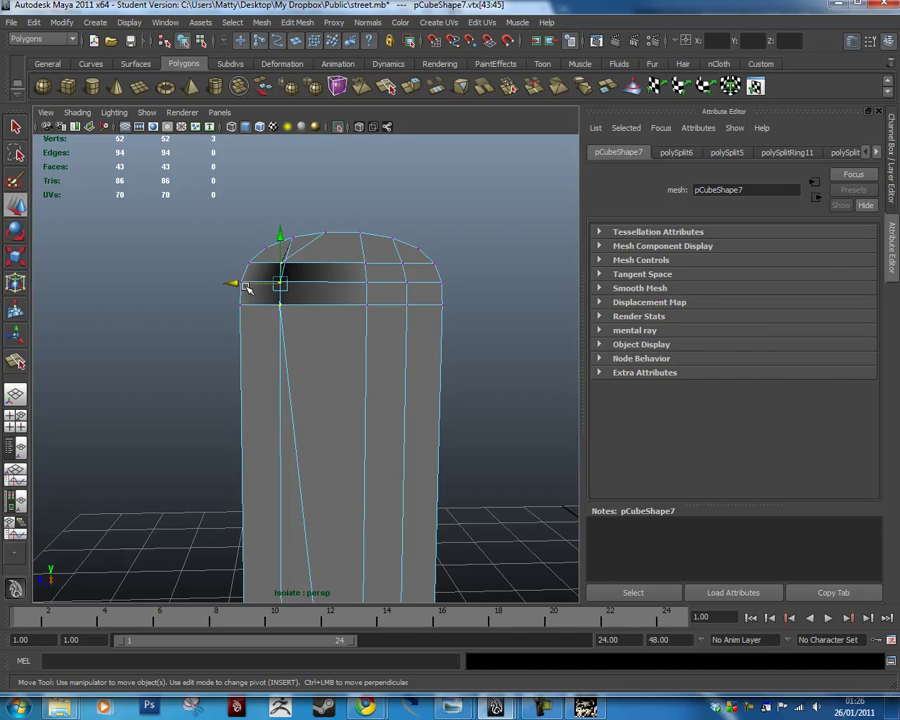
{"action": "key", "text": "ctrl+z"}
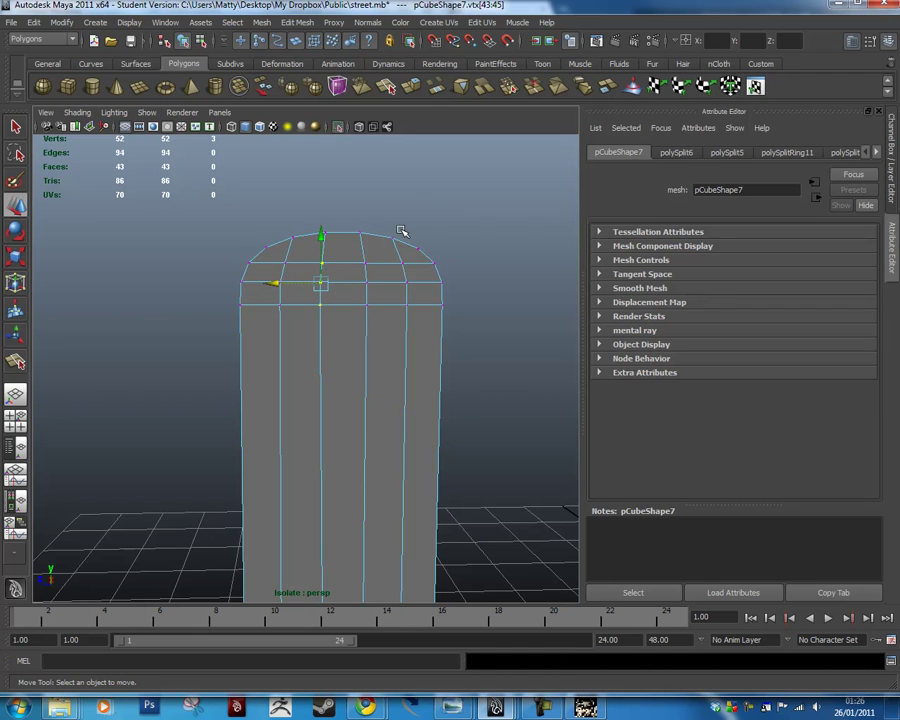
{"action": "left_click", "coordinate": [434, 208]}
{"action": "left_click", "coordinate": [320, 305]}
{"action": "left_click_drag", "start_coordinate": [315, 305], "coordinate": [282, 308]}
{"action": "left_click", "coordinate": [458, 281]}
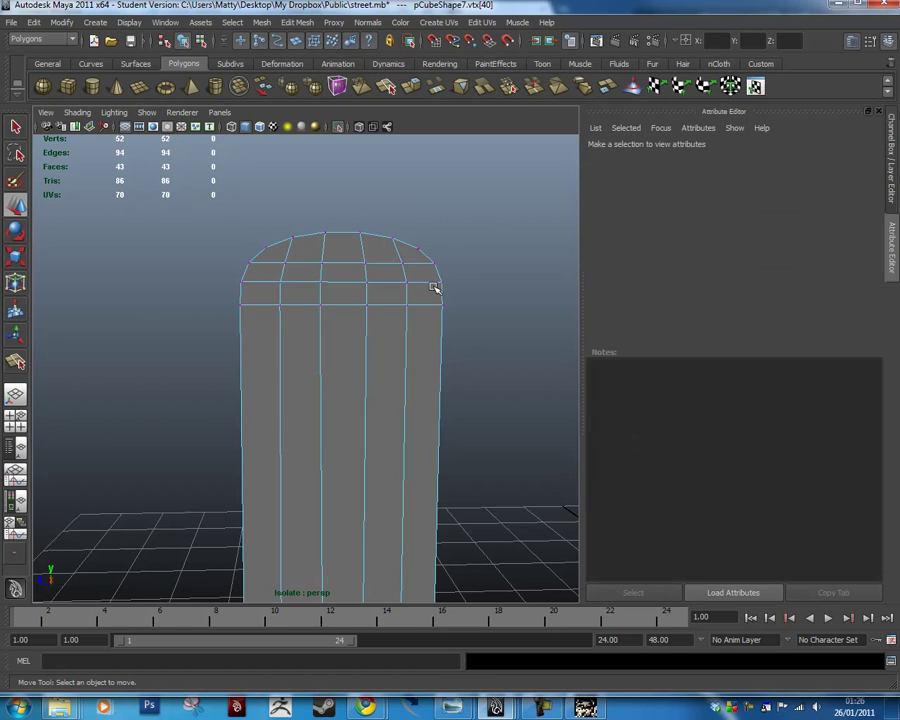
{"action": "key", "text": "ctrl+z"}
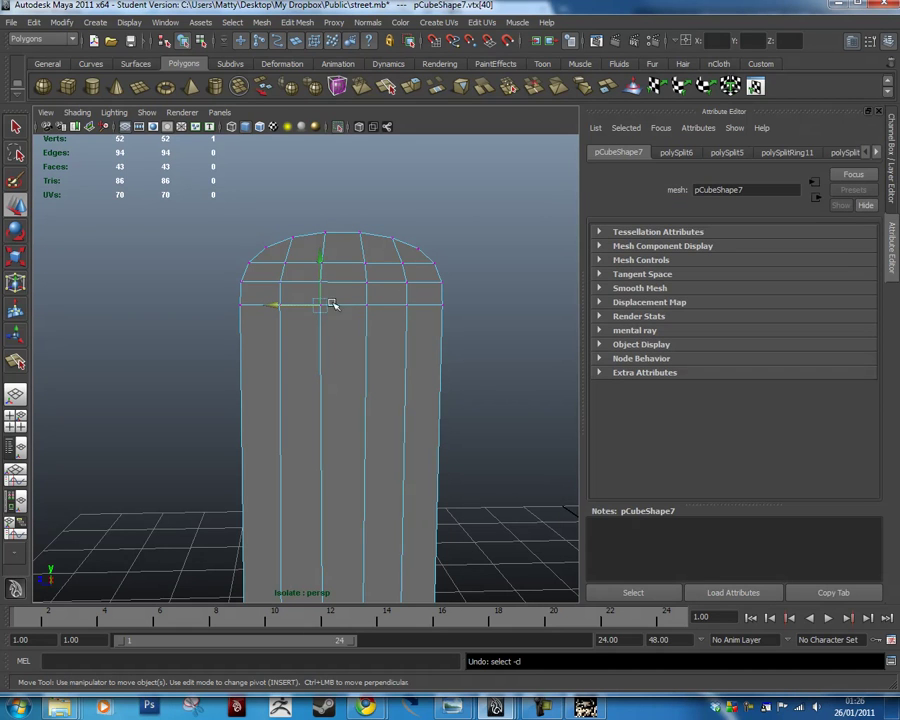
{"action": "key", "text": "ctrl+z"}
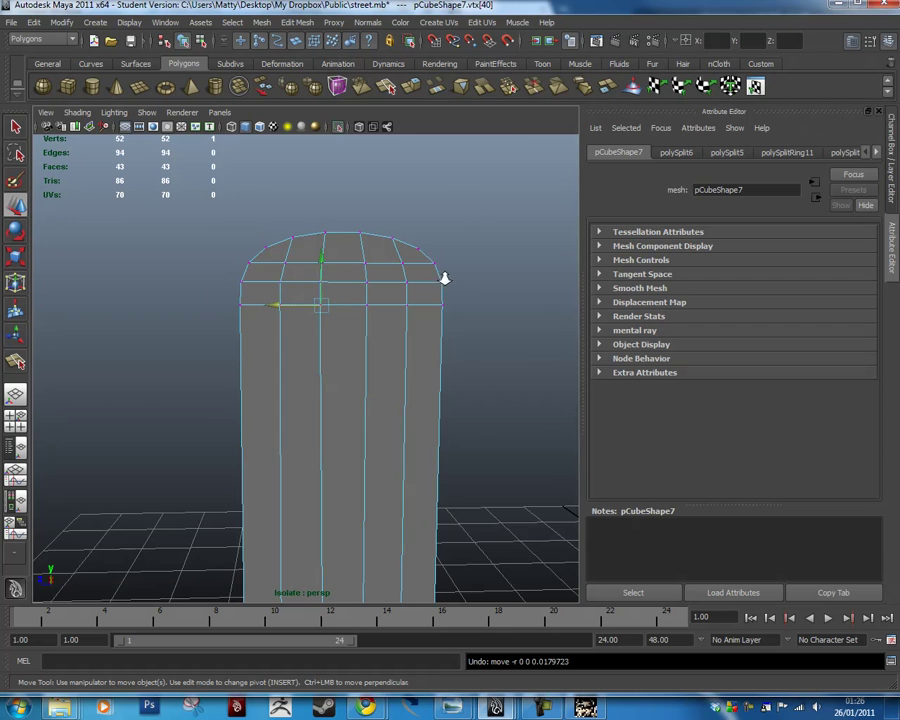
Test-move bottom vertices, undo the change, then switch the mesh to face selection.
{"action": "scroll", "coordinate": [445, 279], "scroll_direction": "up", "scroll_amount": 3}
{"action": "left_click_drag", "start_coordinate": [413, 250], "coordinate": [352, 267], "text": "alt"}
{"action": "left_click", "coordinate": [325, 263]}
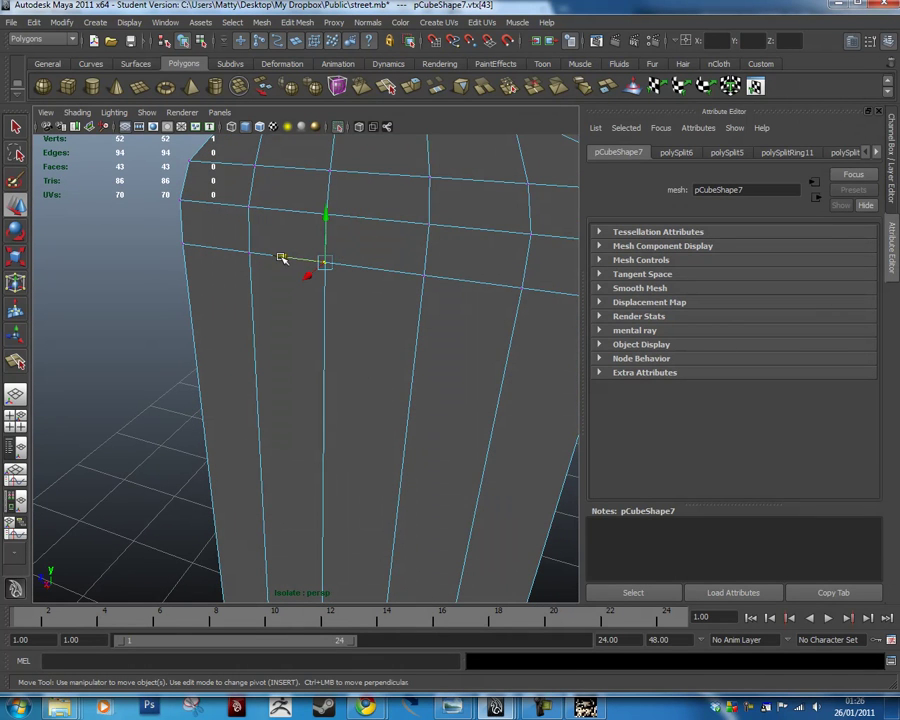
{"action": "left_click_drag", "start_coordinate": [452, 363], "coordinate": [310, 595], "text": "alt"}
{"action": "left_click", "coordinate": [328, 563]}
{"action": "left_click_drag", "start_coordinate": [382, 446], "coordinate": [417, 349], "text": "alt"}
{"action": "scroll", "coordinate": [416, 348], "scroll_direction": "down", "scroll_amount": 2}
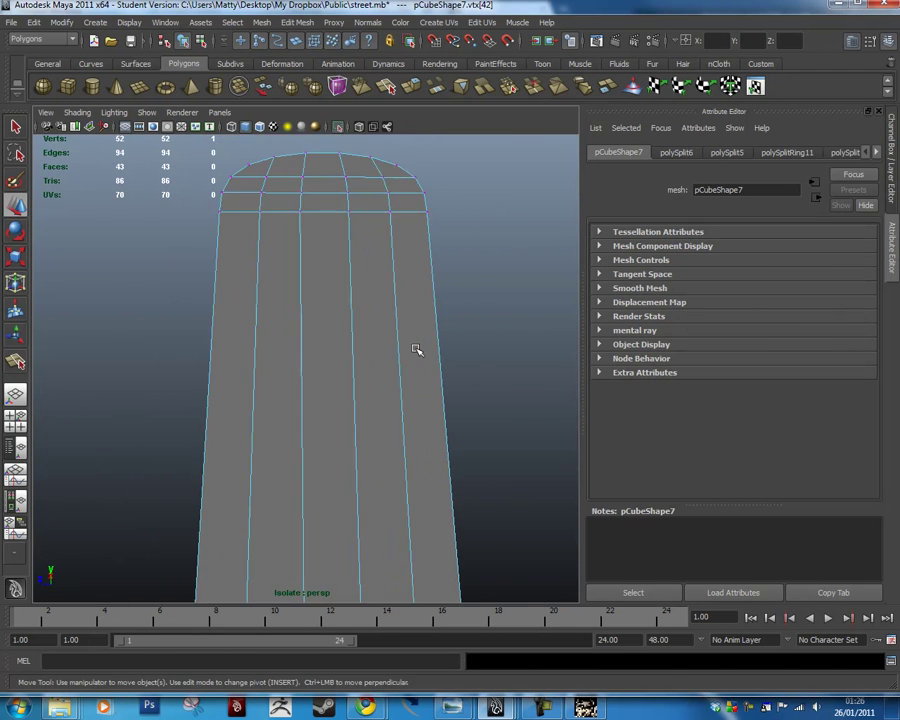
{"action": "left_click_drag", "start_coordinate": [396, 293], "coordinate": [408, 386], "text": "alt"}
{"action": "scroll", "coordinate": [414, 239], "scroll_direction": "down", "scroll_amount": 3}
{"action": "left_click_drag", "start_coordinate": [276, 541], "coordinate": [273, 541]}
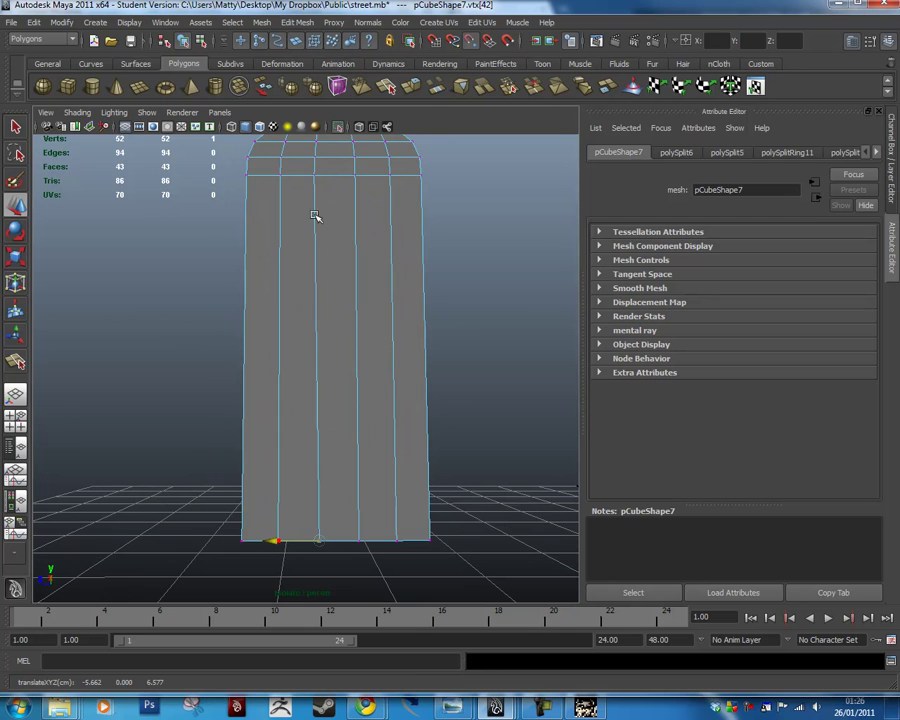
{"action": "left_click", "coordinate": [364, 540]}
{"action": "left_click_drag", "start_coordinate": [311, 536], "coordinate": [354, 411]}
{"action": "key", "text": "ctrl+z"}
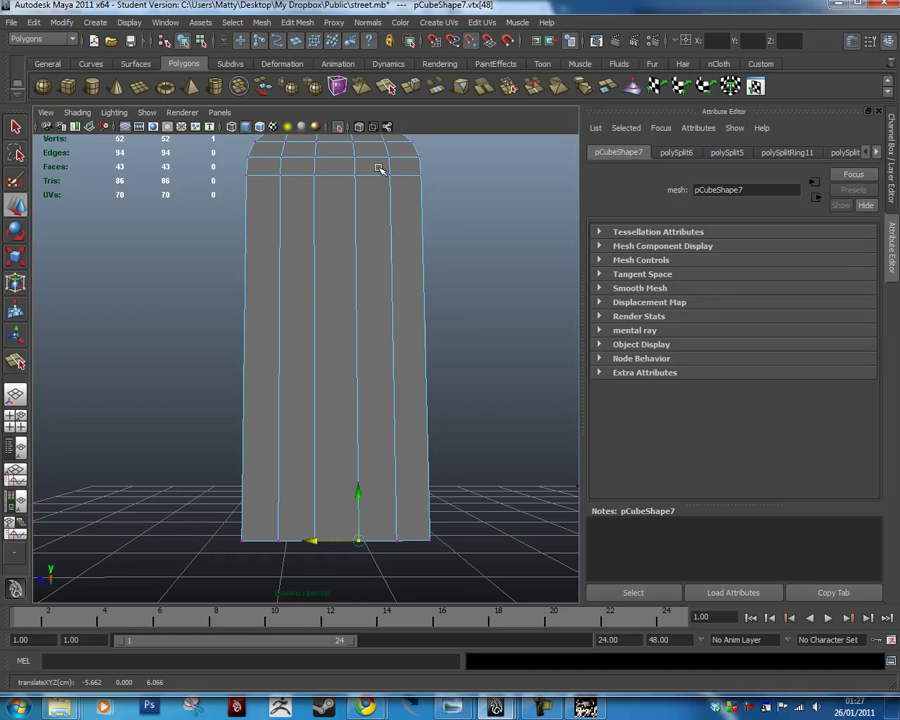
{"action": "left_click_drag", "start_coordinate": [475, 327], "coordinate": [285, 302], "text": "alt"}
{"action": "right_click_drag", "start_coordinate": [314, 308], "coordinate": [326, 344]}
Frame the block and undo the extra edge split on its side.
{"action": "key", "text": "f"}
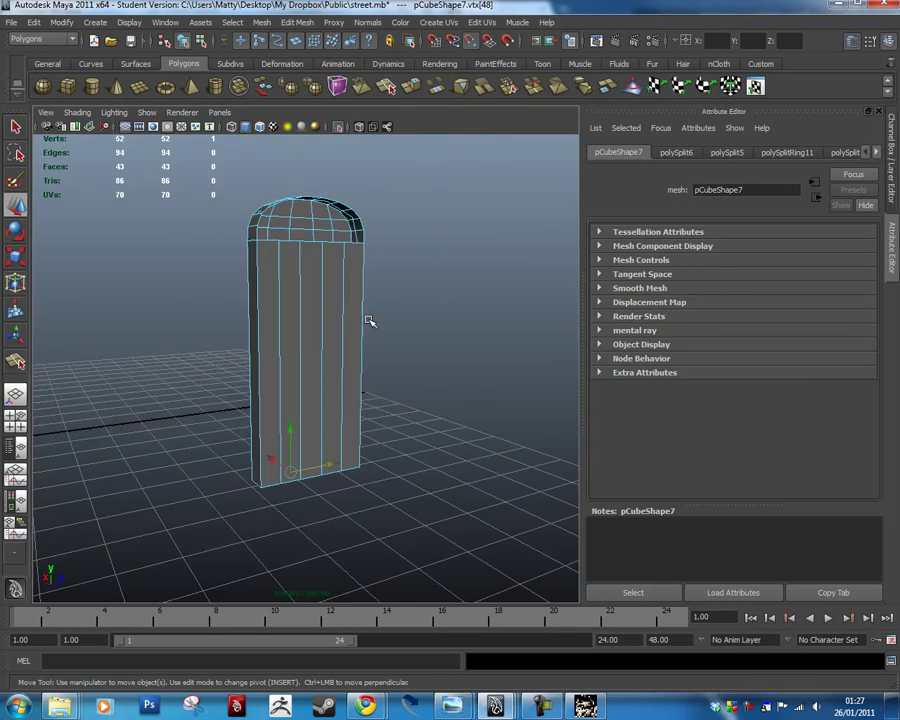
{"action": "left_click", "coordinate": [356, 293]}
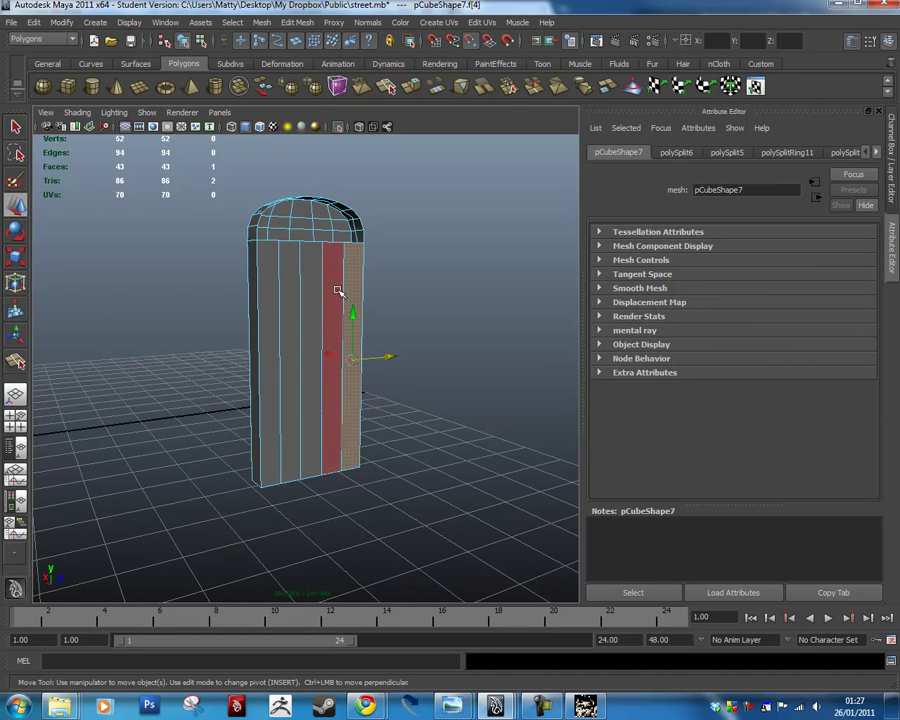
{"action": "left_click", "coordinate": [335, 296], "text": "shift"}
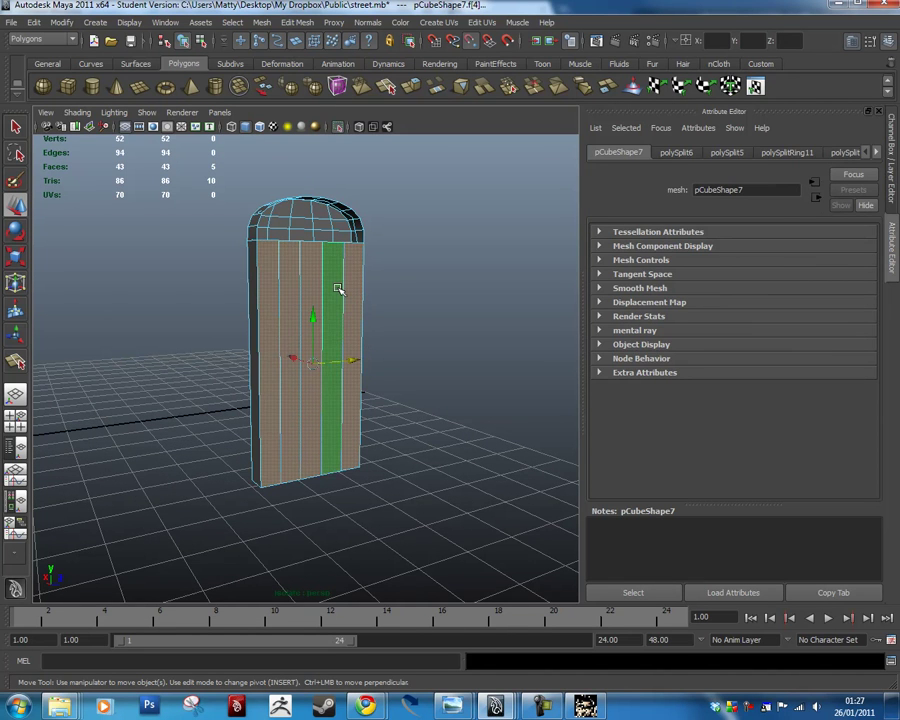
{"action": "key", "text": "ctrl+z"}
Select the whole block in Object Mode, delete its history and freeze its transformations.
{"action": "left_click_drag", "start_coordinate": [342, 293], "coordinate": [368, 267], "text": "alt"}
{"action": "right_click_drag", "start_coordinate": [362, 255], "coordinate": [416, 235]}
{"action": "left_click", "coordinate": [342, 238]}
{"action": "right_click_drag", "start_coordinate": [496, 193], "coordinate": [505, 276], "text": "alt"}
{"action": "middle_click_drag", "start_coordinate": [505, 276], "coordinate": [314, 156], "text": "alt"}
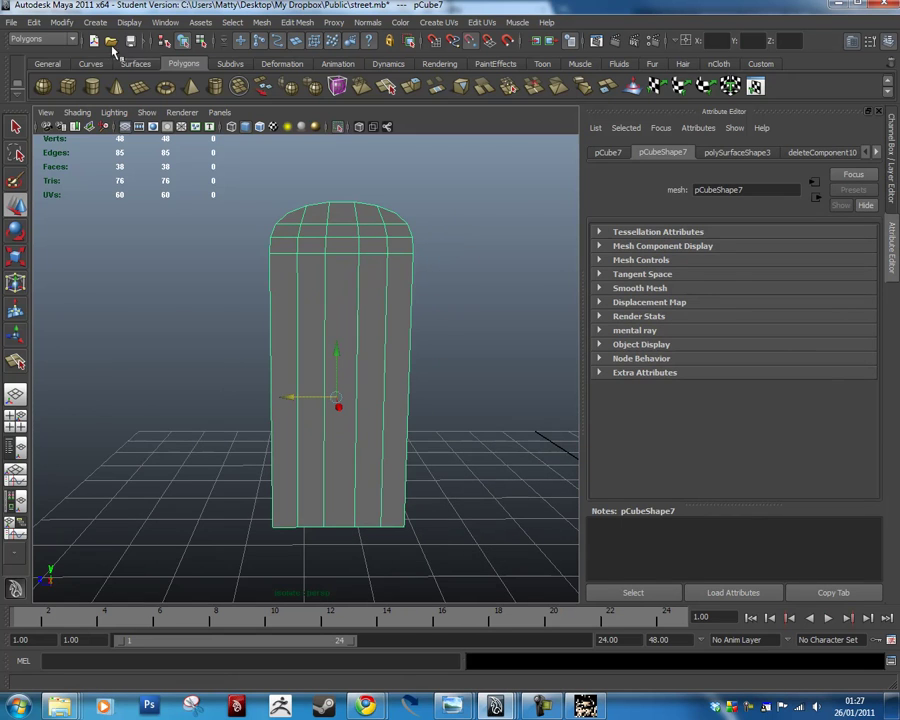
{"action": "left_click", "coordinate": [33, 22]}
{"action": "mouse_move", "coordinate": [140, 174]}
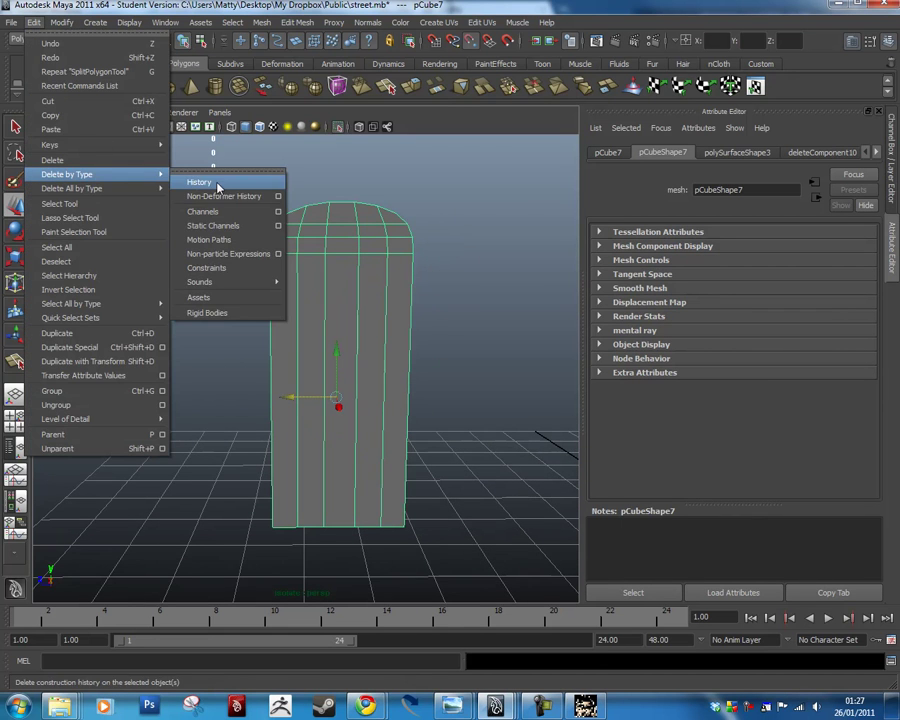
{"action": "left_click", "coordinate": [215, 182]}
{"action": "left_click", "coordinate": [61, 22]}
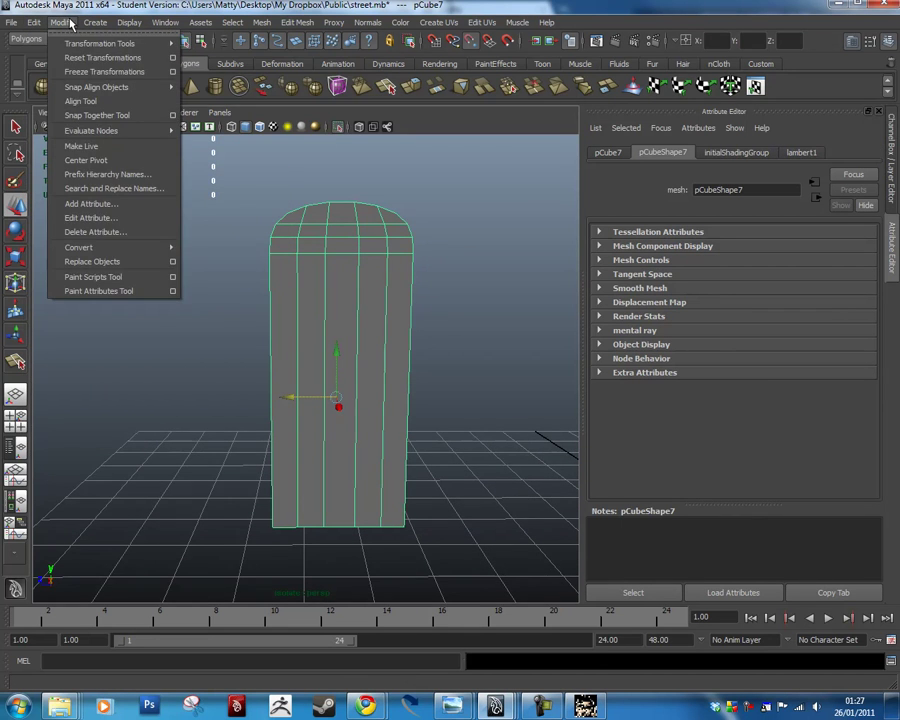
{"action": "left_click", "coordinate": [100, 72]}
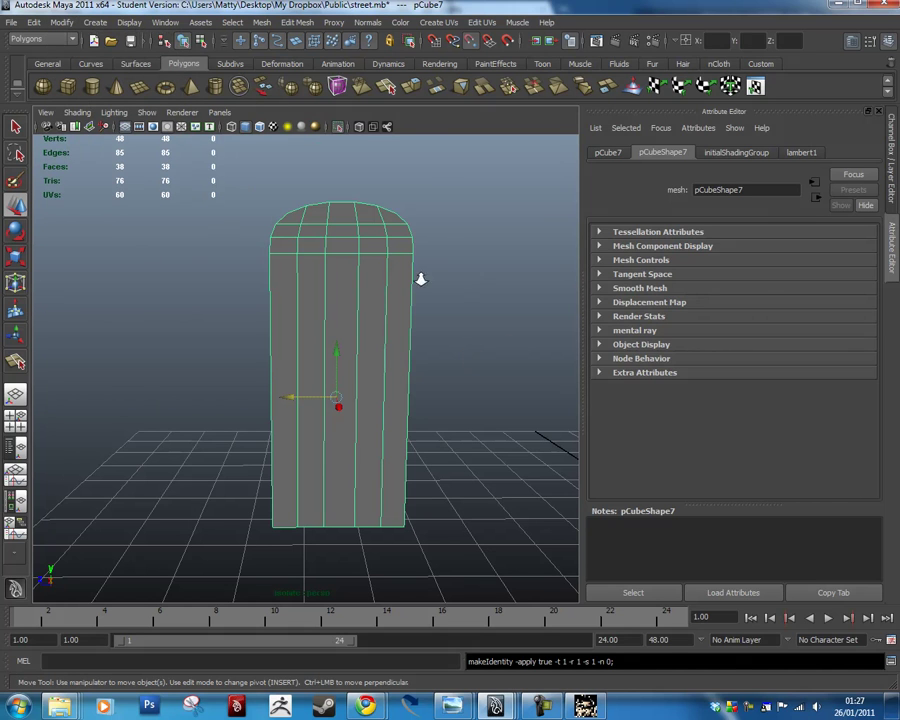
{"action": "scroll", "coordinate": [420, 280], "scroll_direction": "up", "scroll_amount": 2}
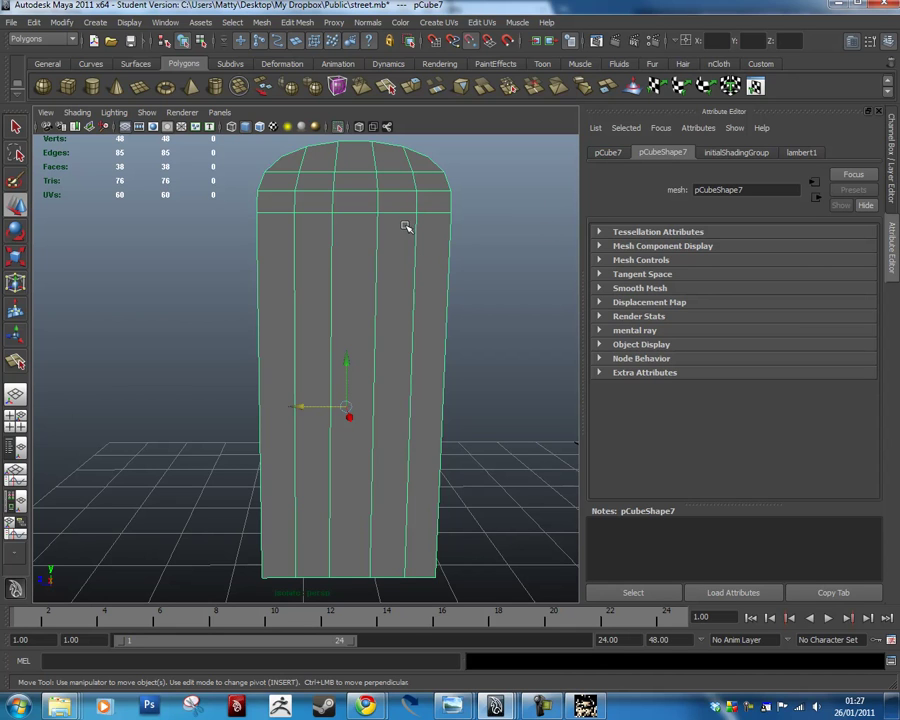
{"action": "left_click_drag", "start_coordinate": [435, 340], "coordinate": [411, 281], "text": "alt"}
{"action": "right_click_drag", "start_coordinate": [351, 263], "coordinate": [295, 263]}
{"action": "left_click_drag", "start_coordinate": [382, 329], "coordinate": [352, 294], "text": "alt"}
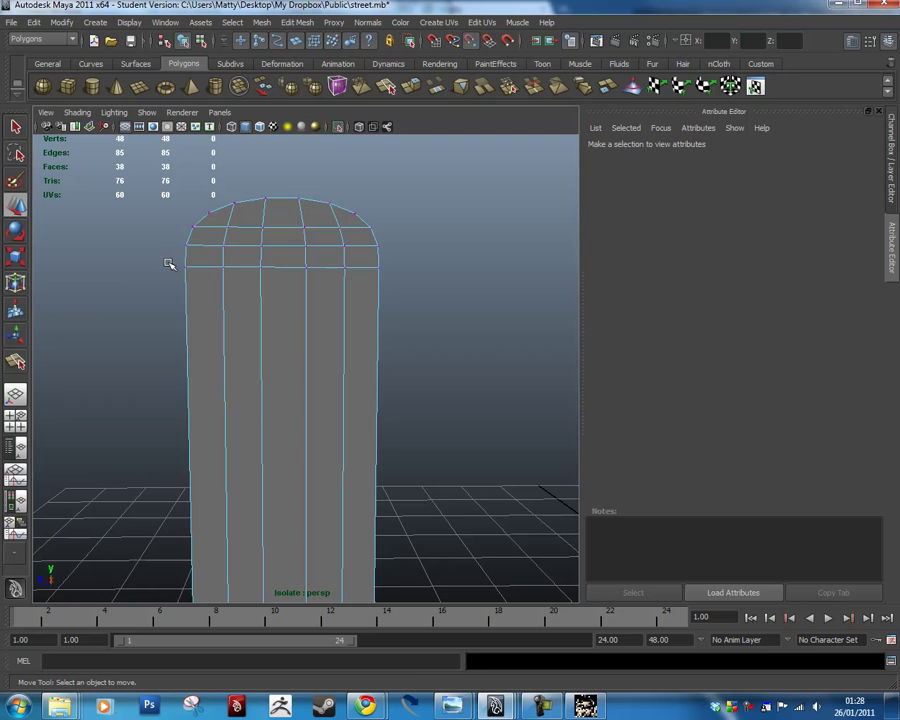
{"action": "left_click", "coordinate": [412, 281]}
Marquee-select the vertex row beneath the arched cap and drag it down along Y.
{"action": "left_click", "coordinate": [444, 267]}
{"action": "left_click_drag", "start_coordinate": [444, 267], "coordinate": [356, 338], "text": "alt"}
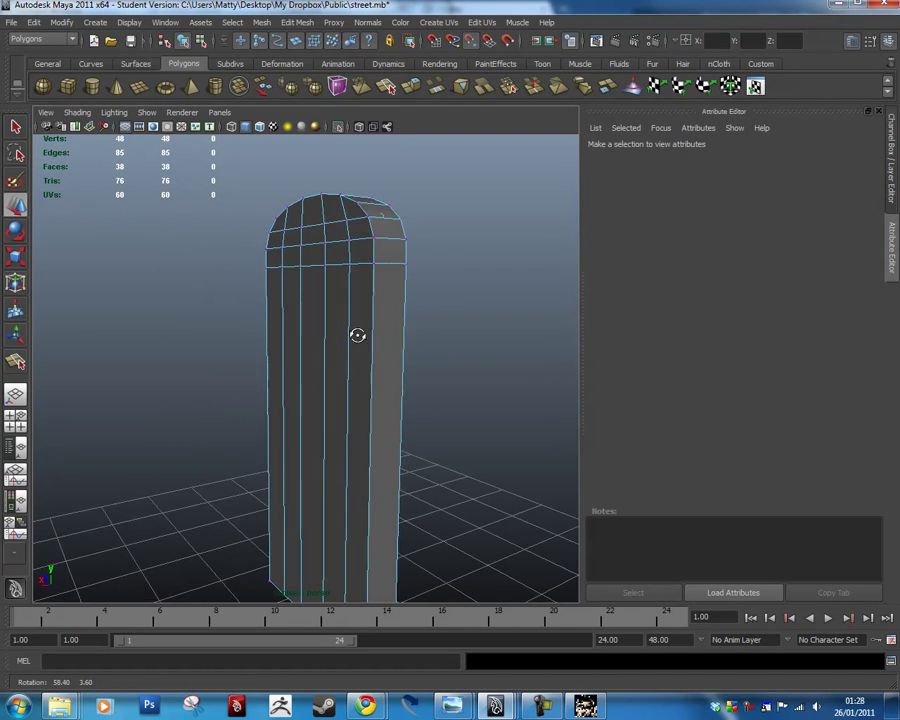
{"action": "right_click_drag", "start_coordinate": [376, 271], "coordinate": [336, 273]}
{"action": "left_click_drag", "start_coordinate": [471, 302], "coordinate": [549, 297], "text": "alt"}
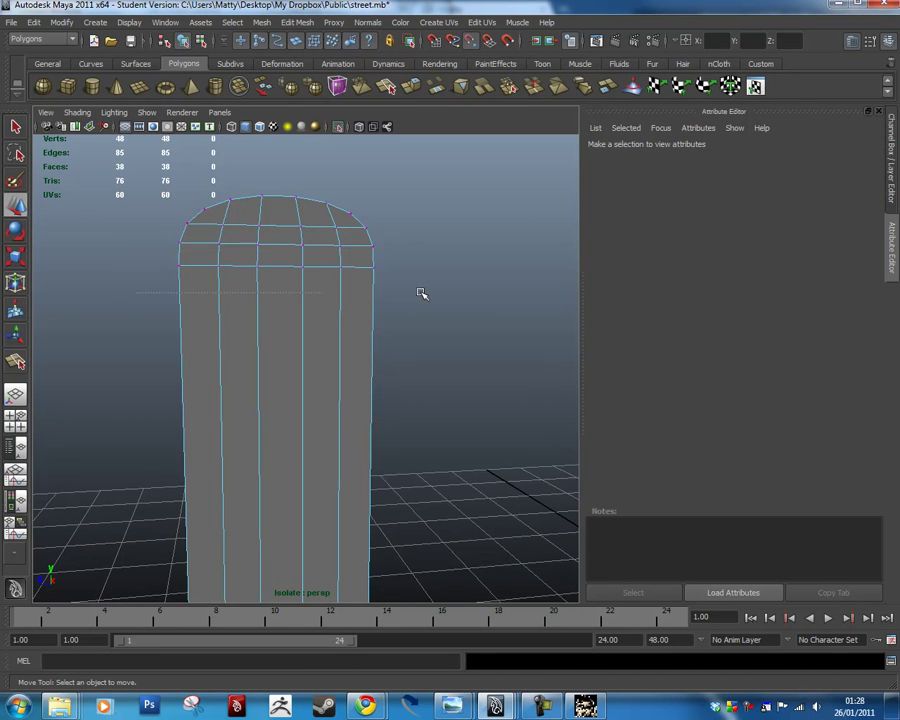
{"action": "left_click_drag", "start_coordinate": [420, 293], "coordinate": [421, 294]}
{"action": "left_click_drag", "start_coordinate": [516, 331], "coordinate": [319, 301], "text": "alt"}
{"action": "left_click_drag", "start_coordinate": [416, 262], "coordinate": [505, 282], "text": "alt"}
{"action": "left_click_drag", "start_coordinate": [294, 229], "coordinate": [295, 255]}
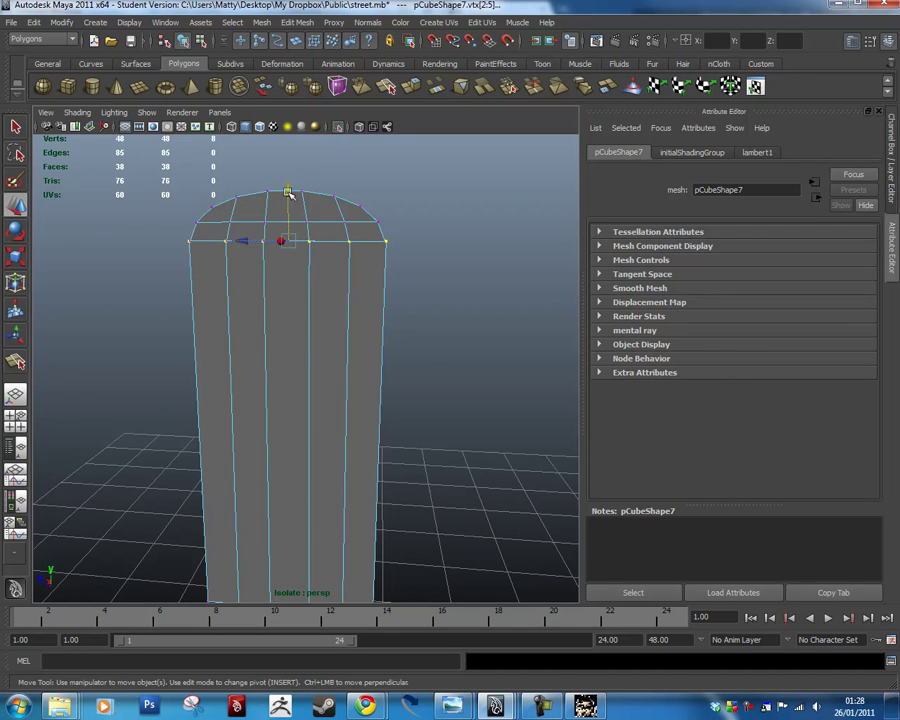
{"action": "left_click_drag", "start_coordinate": [293, 204], "coordinate": [301, 231]}
{"action": "mouse_move", "coordinate": [449, 303]}
{"action": "left_mouse_down", "text": "alt"}
{"action": "mouse_move", "coordinate": [496, 260]}
{"action": "mouse_move", "coordinate": [444, 290]}
{"action": "mouse_move", "coordinate": [452, 290]}
{"action": "left_mouse_up", "text": "alt"}
{"action": "left_click", "coordinate": [425, 241]}
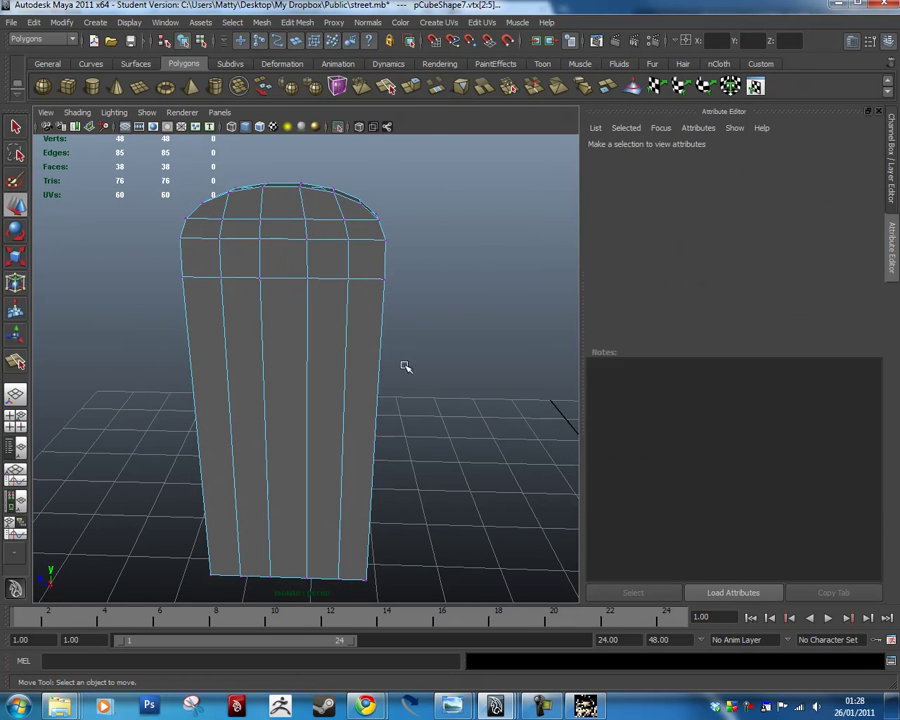
{"action": "right_click_drag", "start_coordinate": [347, 259], "coordinate": [351, 286]}
Select the fifteen faces across the arched top band and its left side.
{"action": "left_click", "coordinate": [372, 252]}
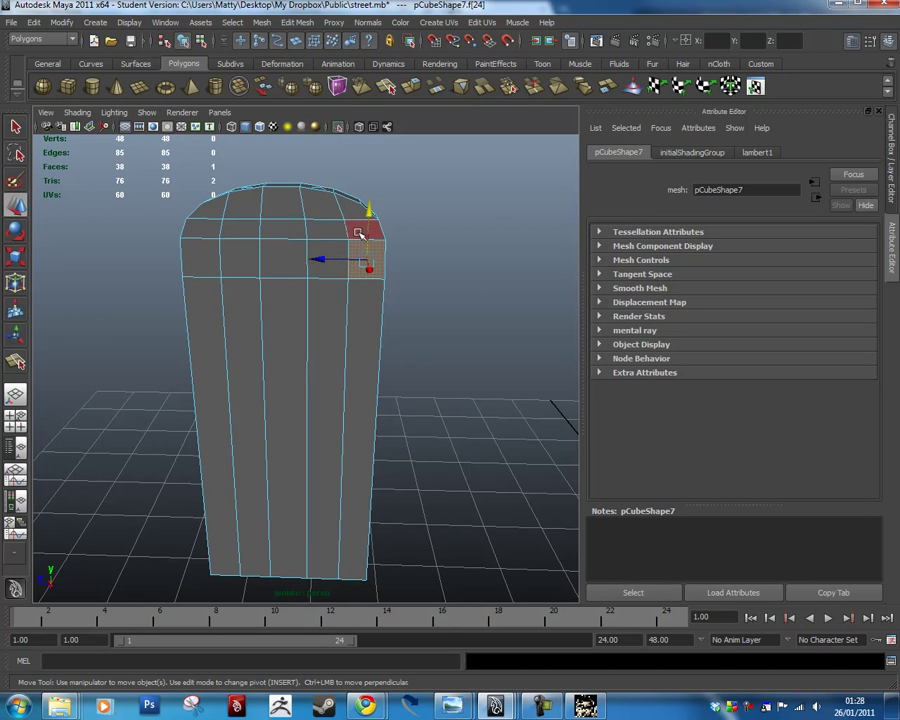
{"action": "left_click", "coordinate": [447, 222]}
{"action": "right_click_drag", "start_coordinate": [291, 246], "coordinate": [285, 278]}
{"action": "left_click", "coordinate": [361, 247]}
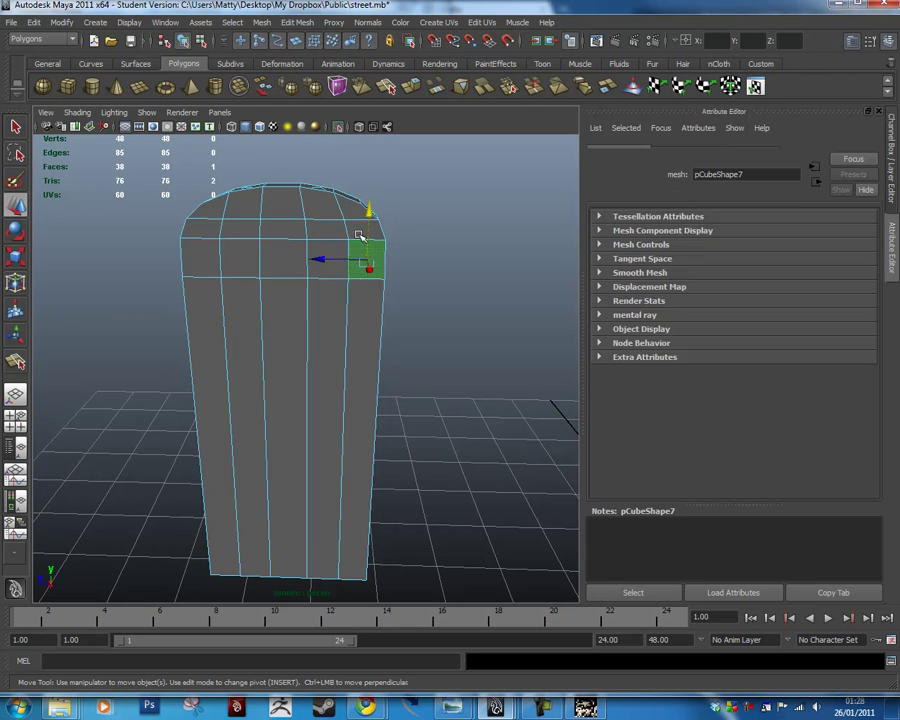
{"action": "left_click", "coordinate": [321, 207], "text": "shift"}
{"action": "left_click", "coordinate": [322, 253], "text": "shift"}
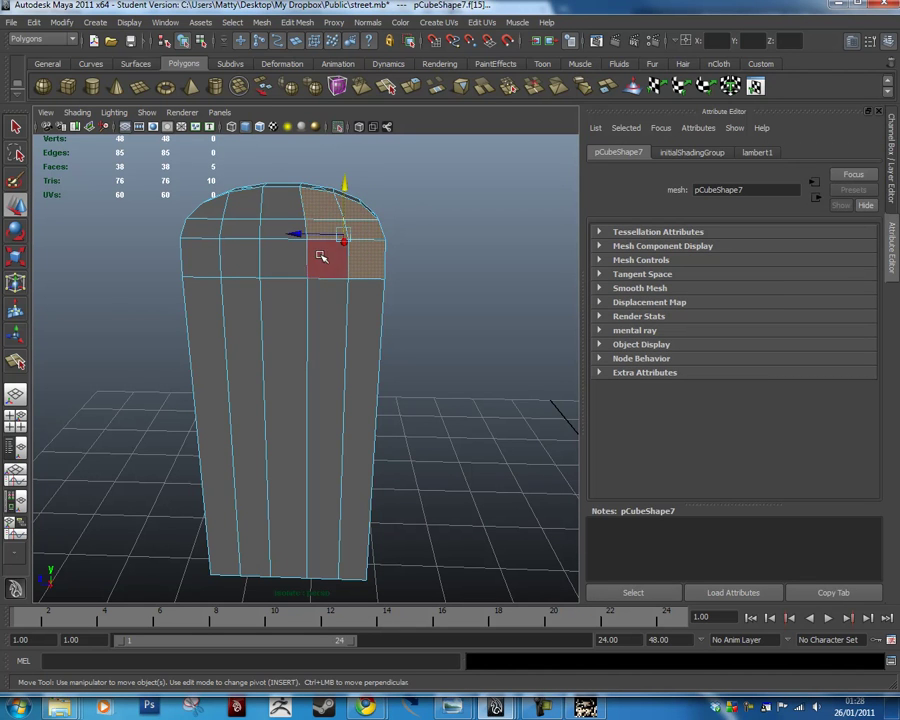
{"action": "left_click", "coordinate": [283, 256], "text": "shift"}
{"action": "left_click", "coordinate": [33, 22]}
{"action": "left_click", "coordinate": [48, 56]}
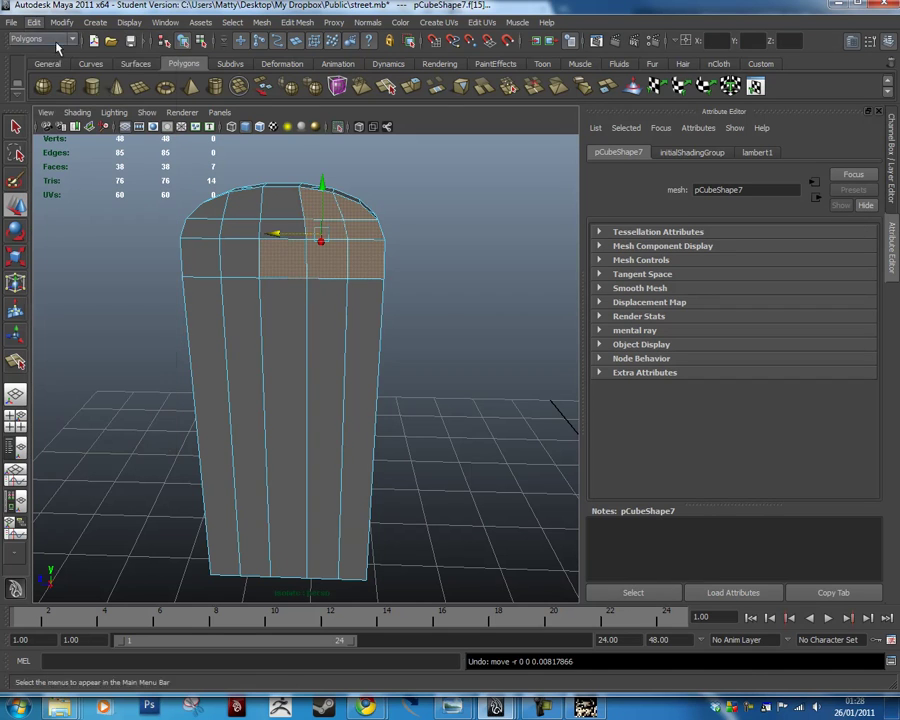
{"action": "left_click", "coordinate": [287, 207], "text": "shift"}
{"action": "left_click", "coordinate": [253, 203], "text": "shift"}
{"action": "left_click", "coordinate": [241, 253], "text": "shift"}
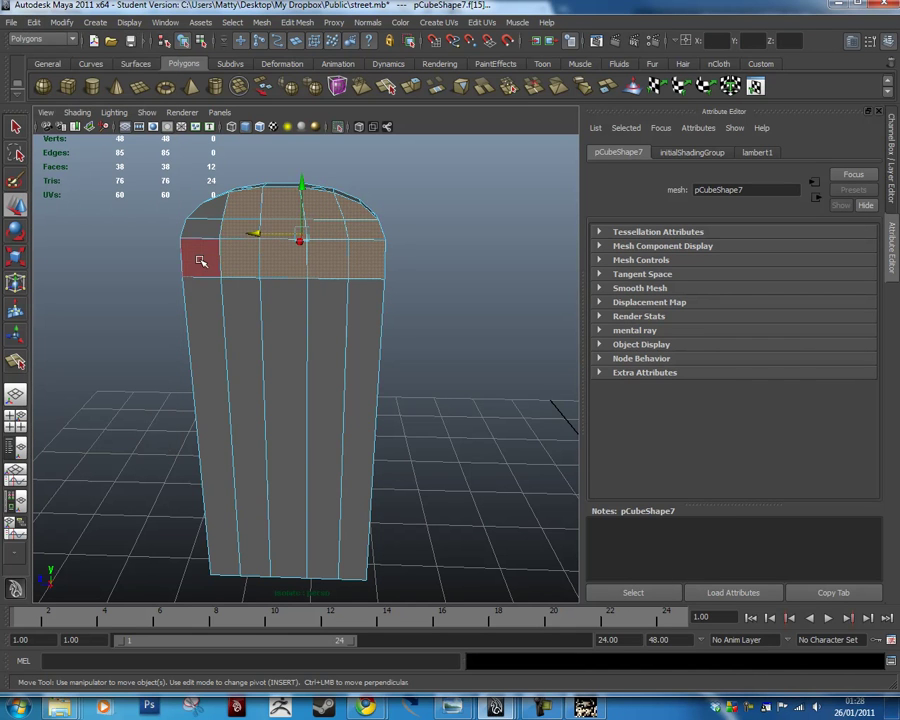
{"action": "left_click", "coordinate": [200, 257], "text": "shift"}
{"action": "left_click", "coordinate": [203, 228], "text": "shift"}
{"action": "left_click", "coordinate": [201, 207], "text": "shift"}
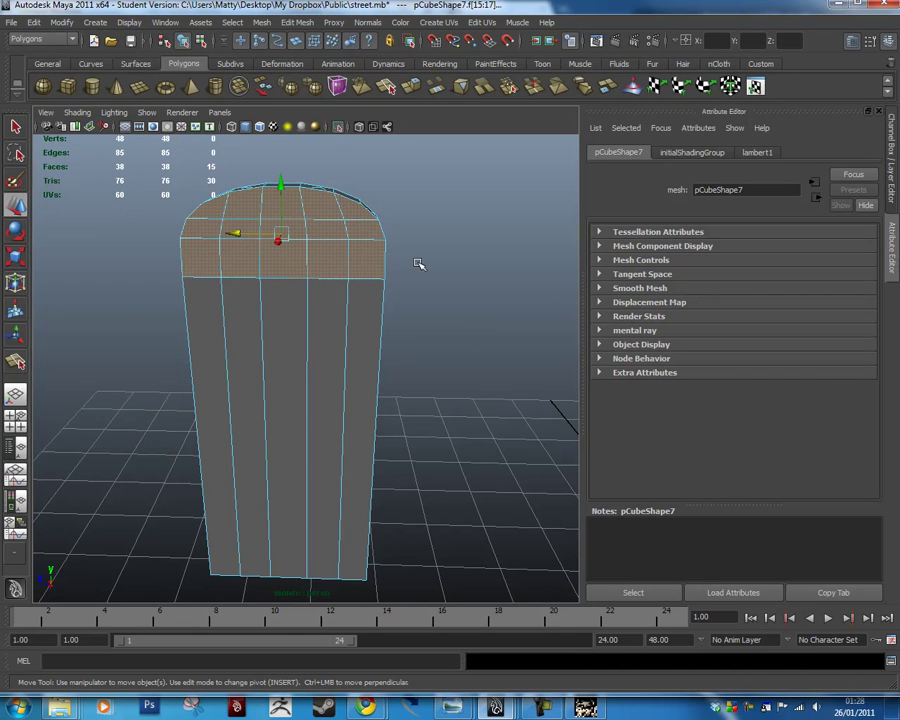
{"action": "left_click_drag", "start_coordinate": [418, 297], "coordinate": [370, 268], "text": "alt"}
{"action": "right_click_drag", "start_coordinate": [312, 226], "coordinate": [385, 310], "text": "alt"}
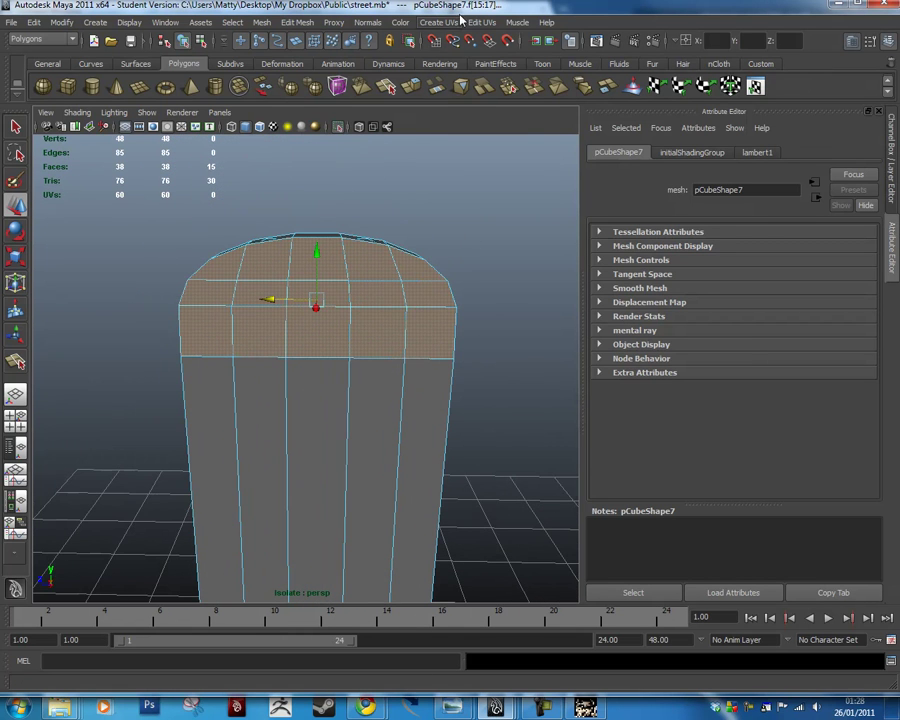
Extrude the band faces, scale them inward and nudge them slightly along X.
{"action": "left_click", "coordinate": [300, 22]}
{"action": "left_click", "coordinate": [320, 60]}
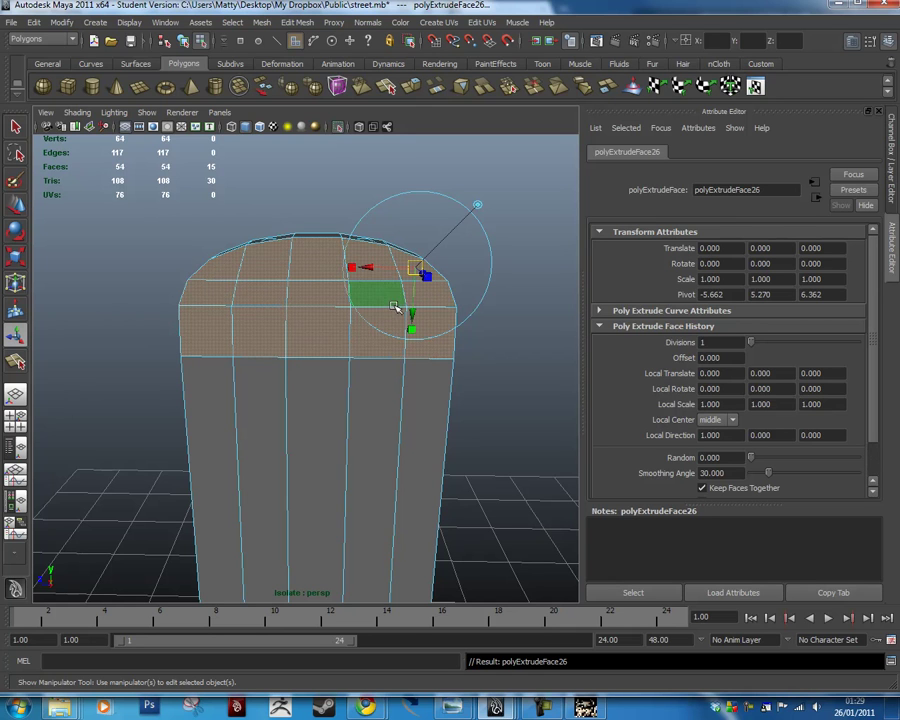
{"action": "left_click", "coordinate": [16, 258]}
{"action": "left_click_drag", "start_coordinate": [319, 302], "coordinate": [303, 302]}
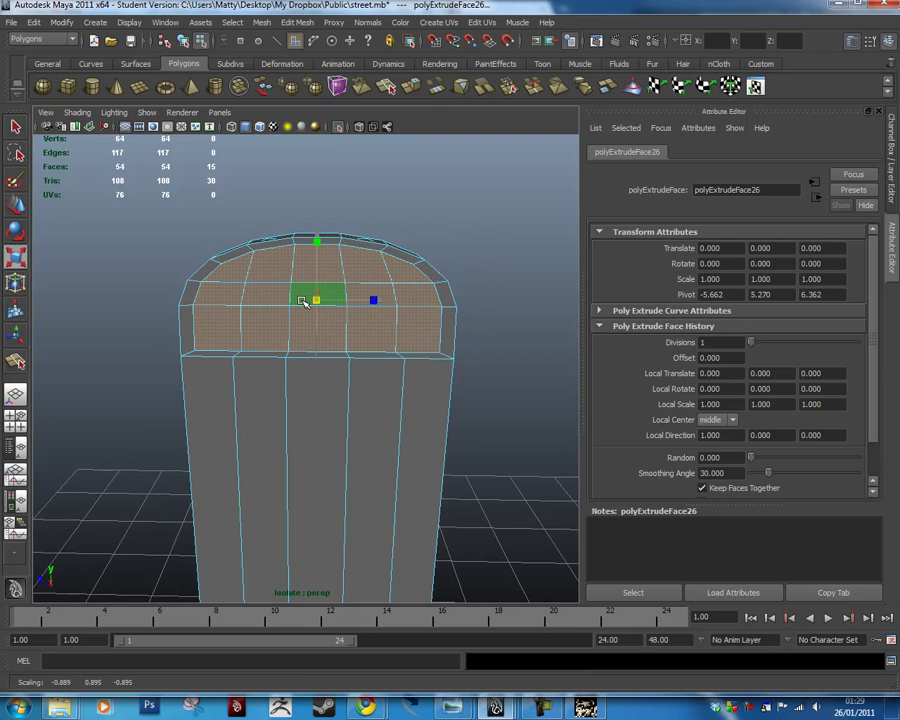
{"action": "left_click_drag", "start_coordinate": [226, 394], "coordinate": [325, 380], "text": "alt"}
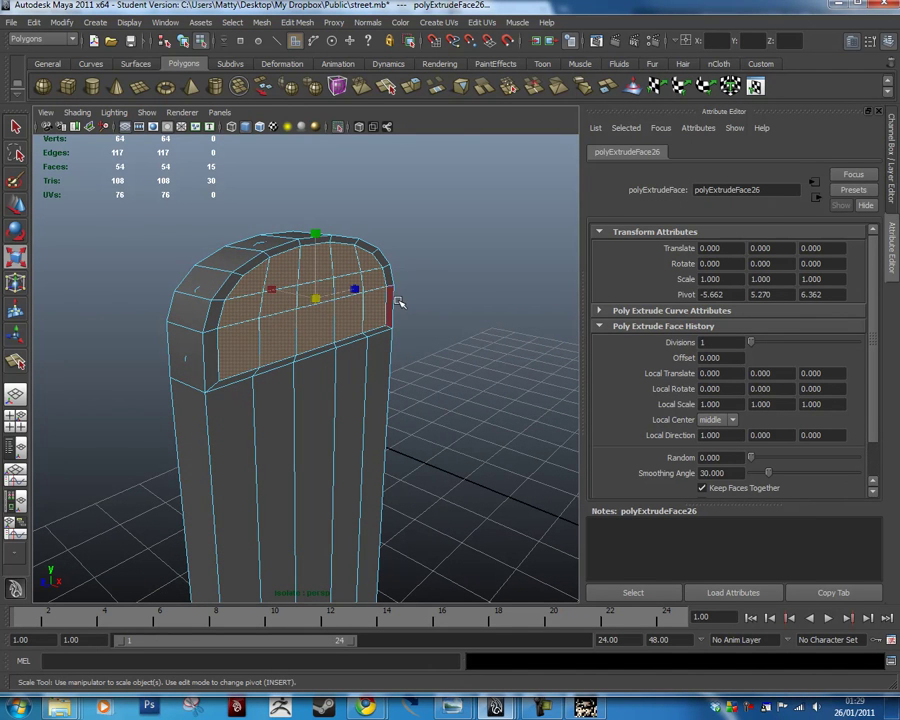
{"action": "key", "text": "w"}
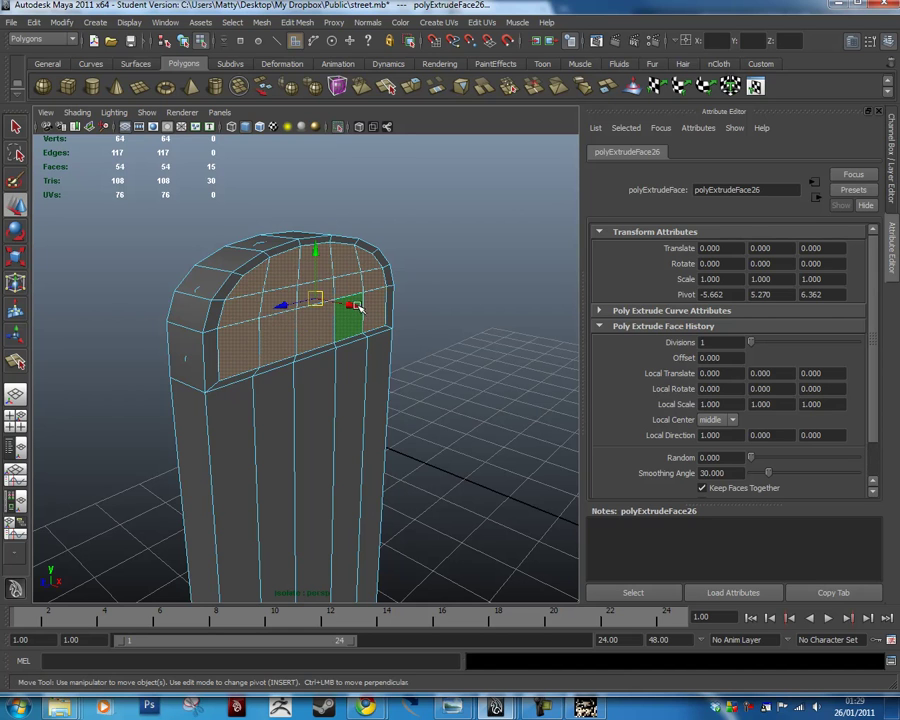
{"action": "left_click_drag", "start_coordinate": [358, 307], "coordinate": [356, 302]}
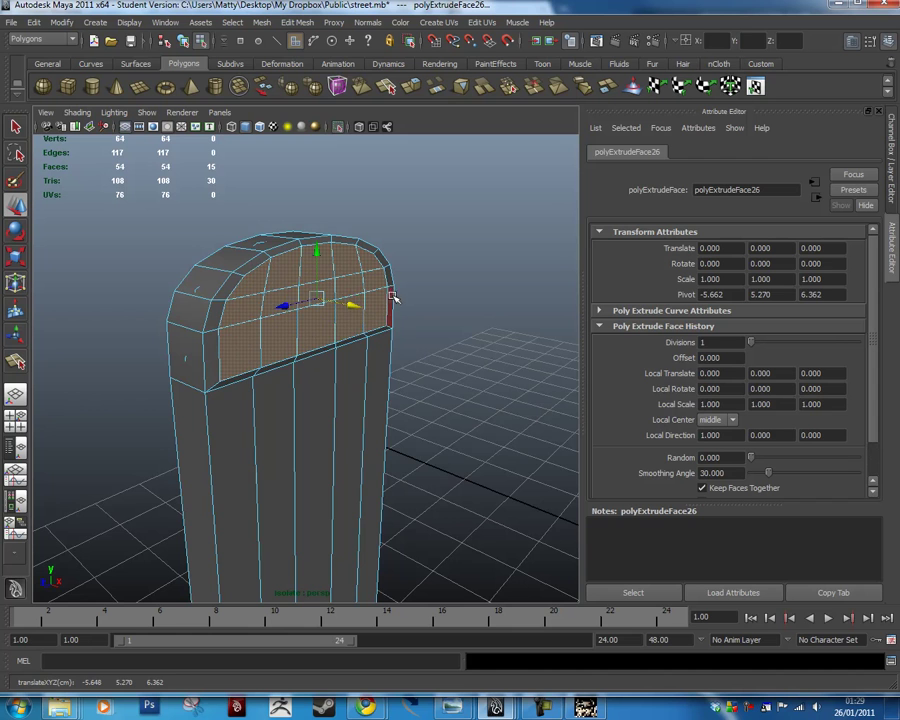
{"action": "left_click_drag", "start_coordinate": [372, 392], "coordinate": [262, 374], "text": "alt"}
{"action": "left_click", "coordinate": [305, 24]}
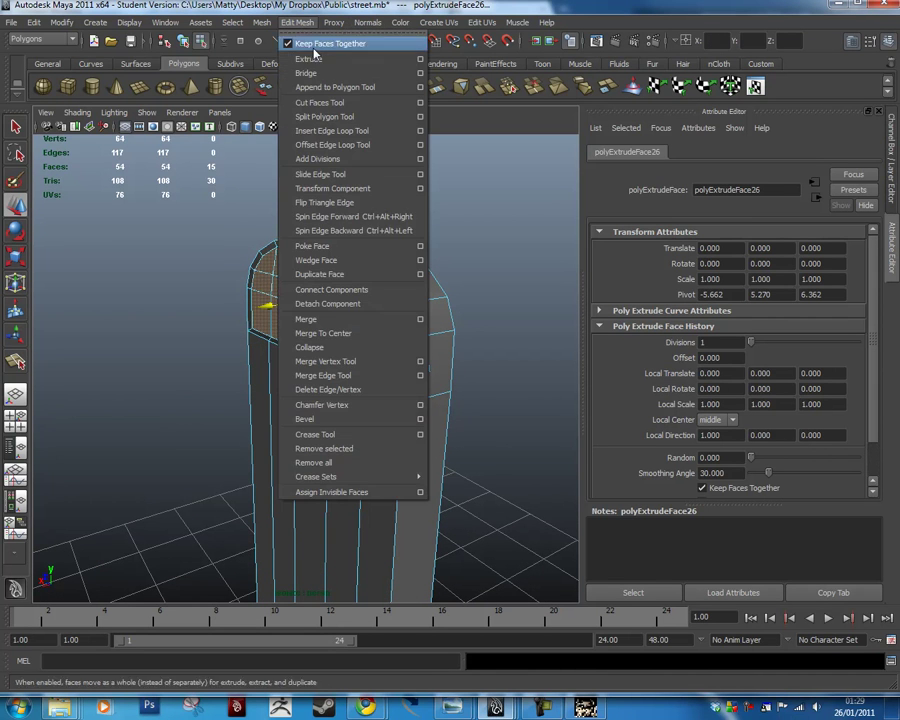
Extrude the panel faces again and shrink the new extrusion slightly.
{"action": "left_click", "coordinate": [306, 60]}
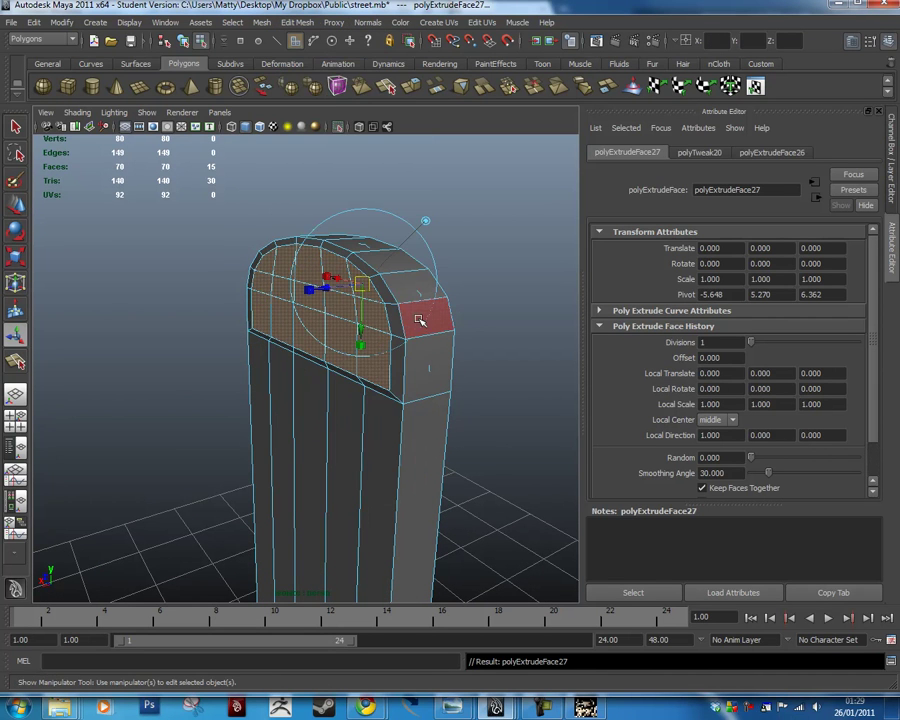
{"action": "key", "text": "r"}
{"action": "left_click_drag", "start_coordinate": [403, 343], "coordinate": [458, 338], "text": "alt"}
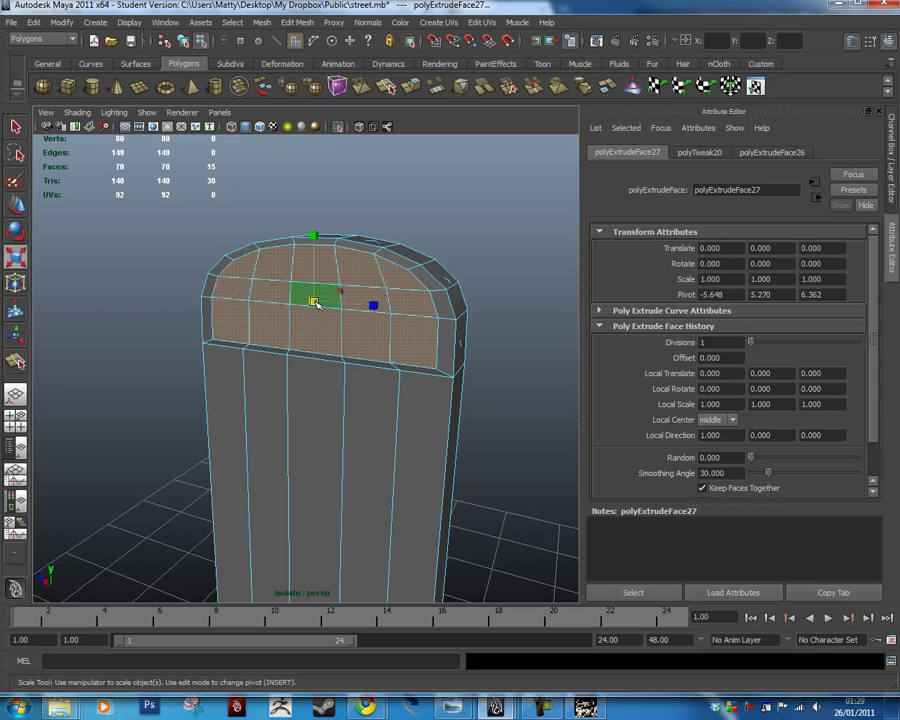
{"action": "left_click_drag", "start_coordinate": [315, 302], "coordinate": [309, 302]}
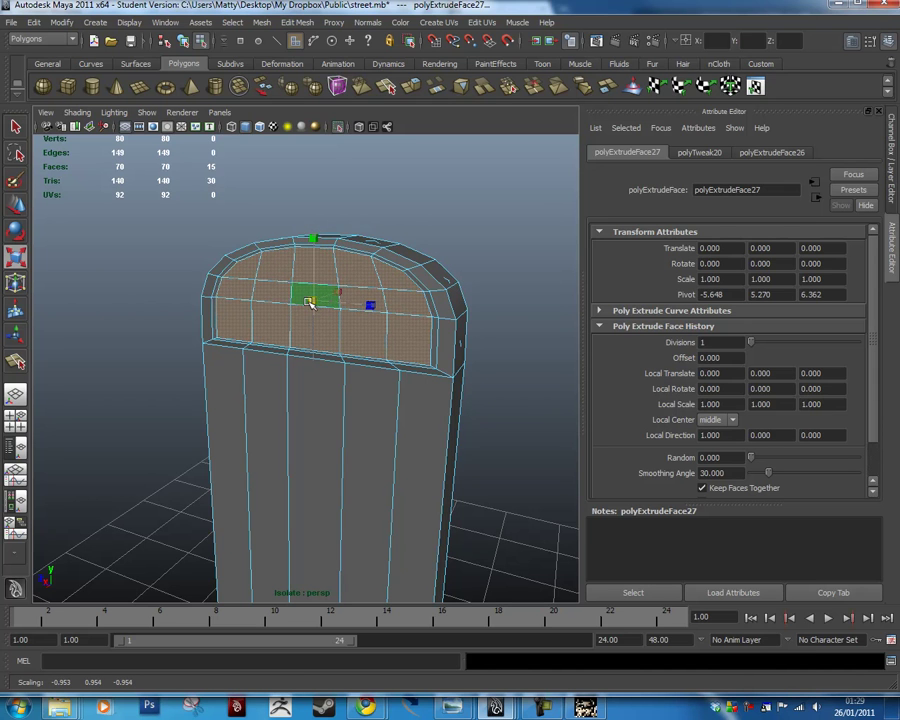
{"action": "left_click_drag", "start_coordinate": [478, 366], "coordinate": [506, 312], "text": "alt"}
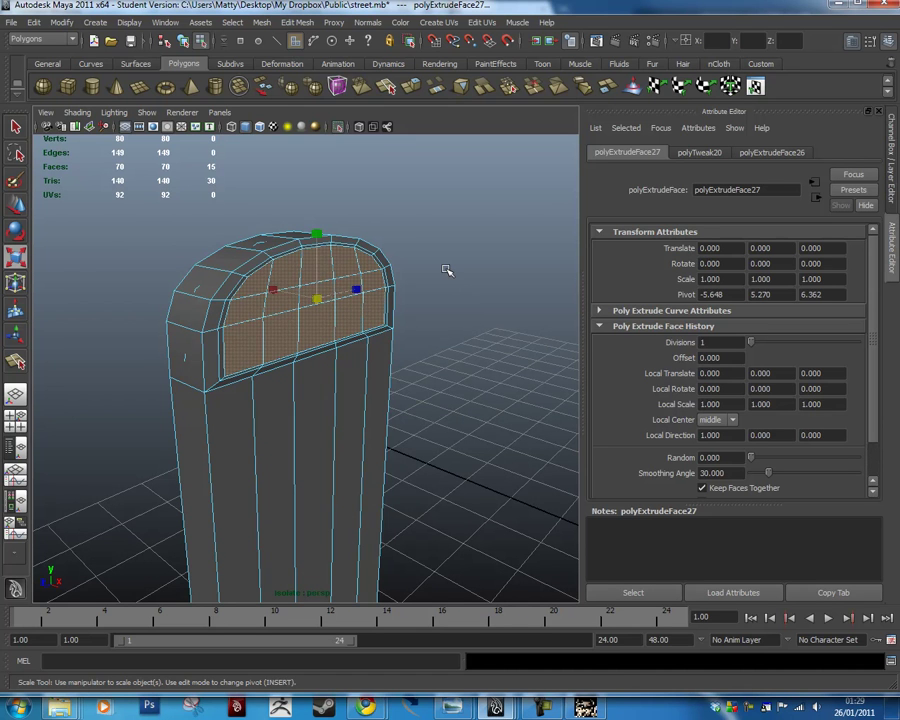
{"action": "key", "text": "w"}
{"action": "left_click_drag", "start_coordinate": [369, 362], "coordinate": [210, 280], "text": "alt"}
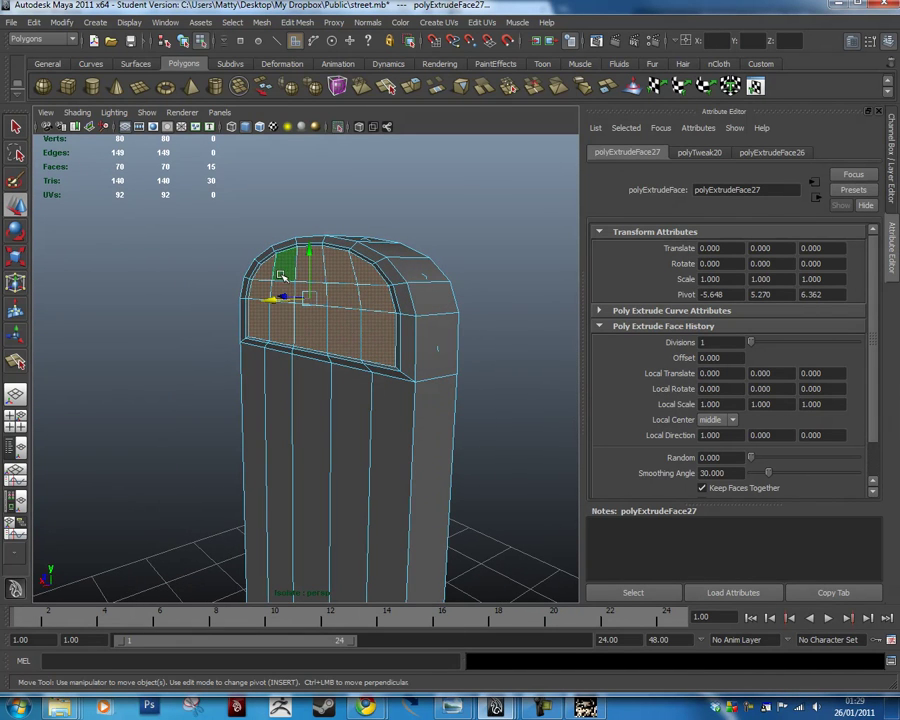
Extrude the panel faces a third time and push them inward along X.
{"action": "left_click", "coordinate": [296, 23]}
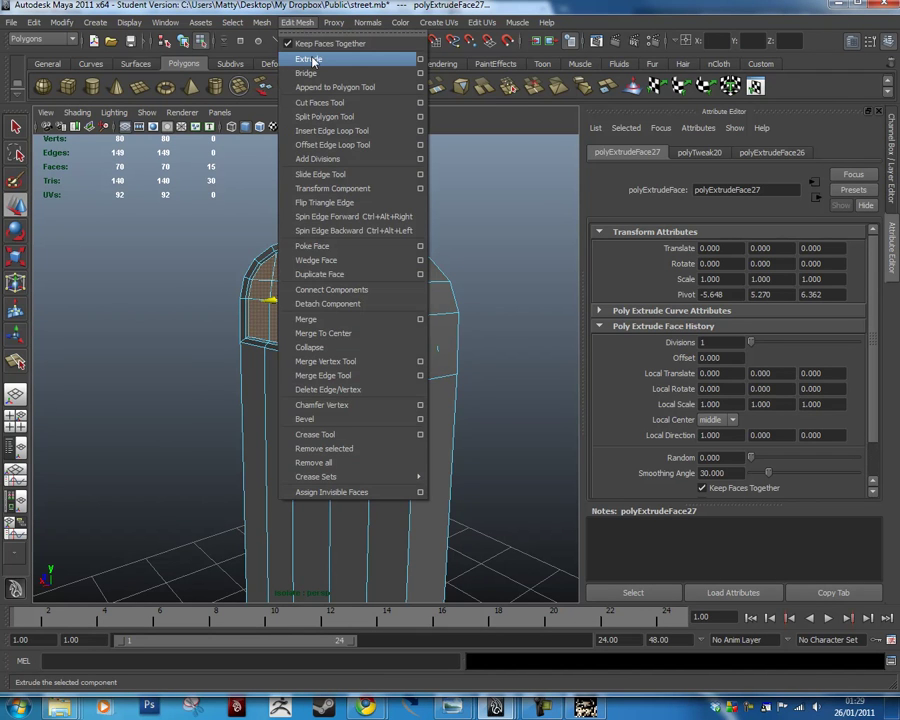
{"action": "left_click", "coordinate": [312, 60]}
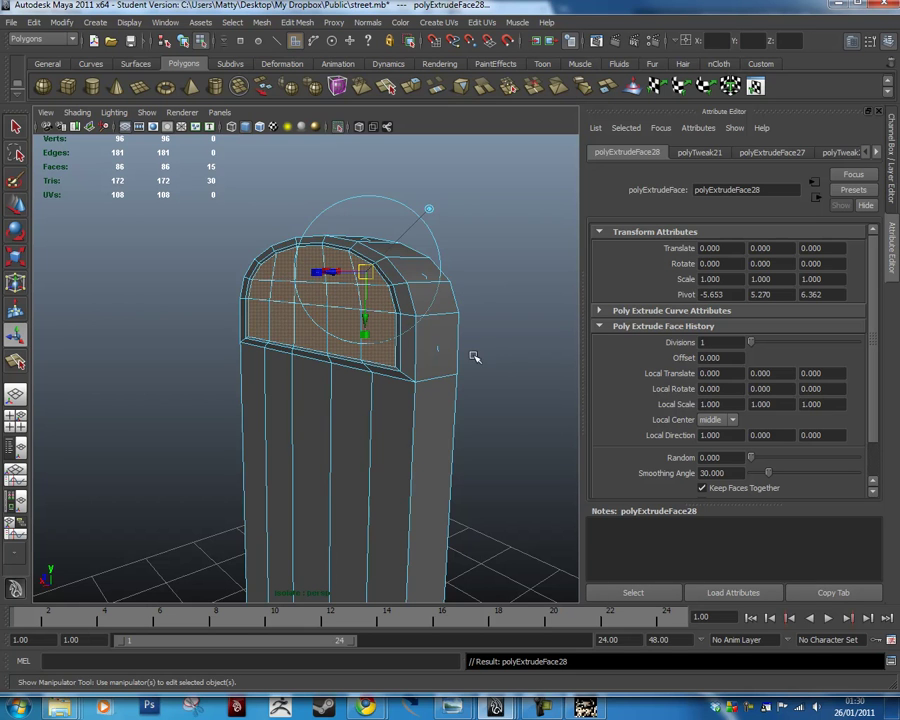
{"action": "key", "text": "w"}
{"action": "left_click_drag", "start_coordinate": [437, 355], "coordinate": [284, 330], "text": "alt"}
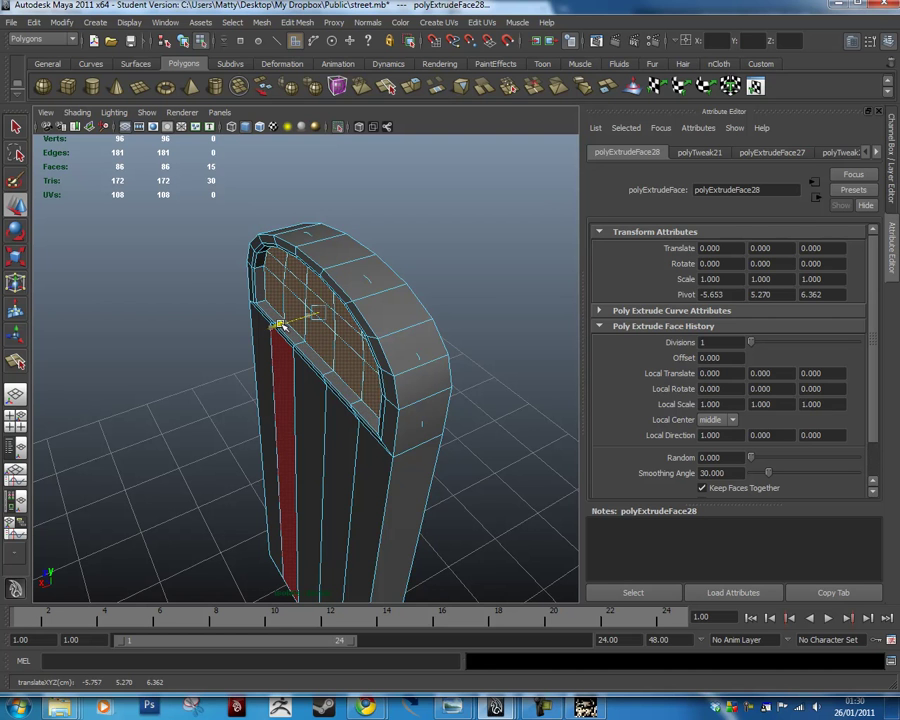
{"action": "left_click_drag", "start_coordinate": [402, 300], "coordinate": [350, 240], "text": "alt"}
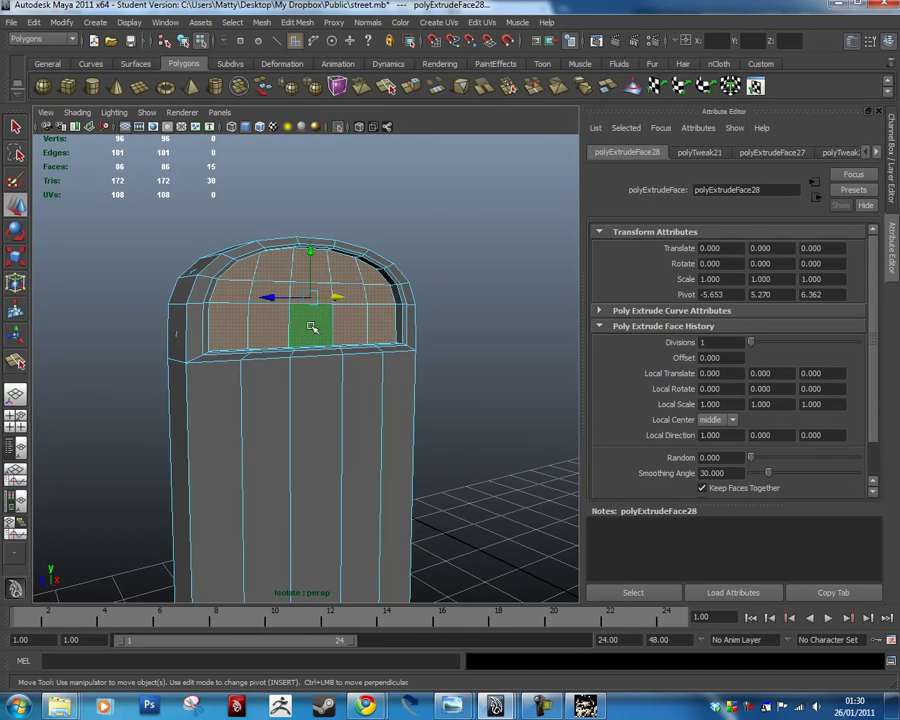
{"action": "left_click_drag", "start_coordinate": [346, 357], "coordinate": [412, 360], "text": "alt"}
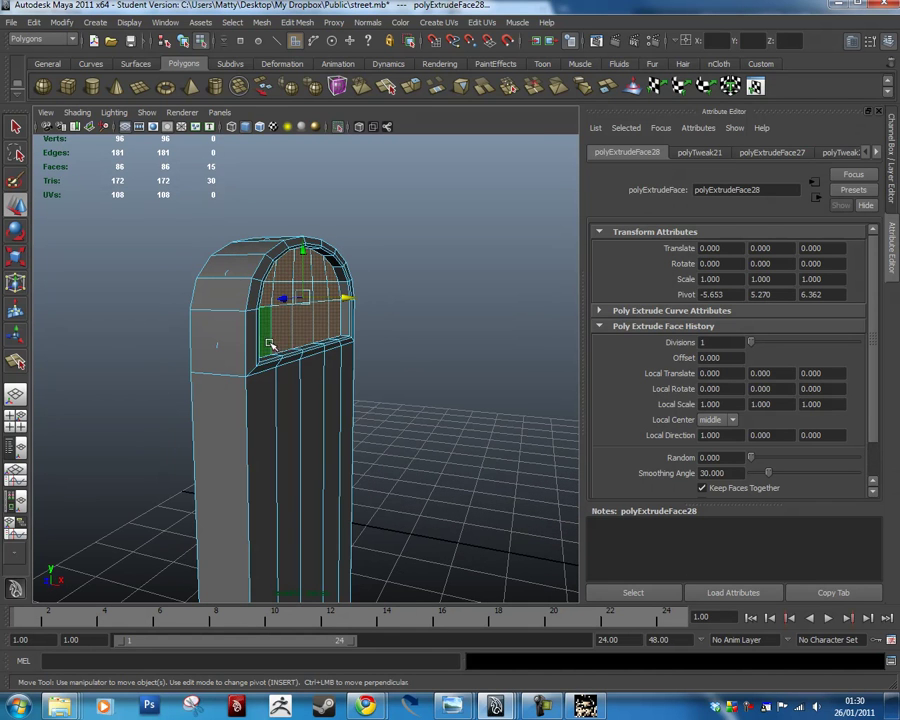
{"action": "scroll", "coordinate": [337, 289], "scroll_direction": "up", "scroll_amount": 2}
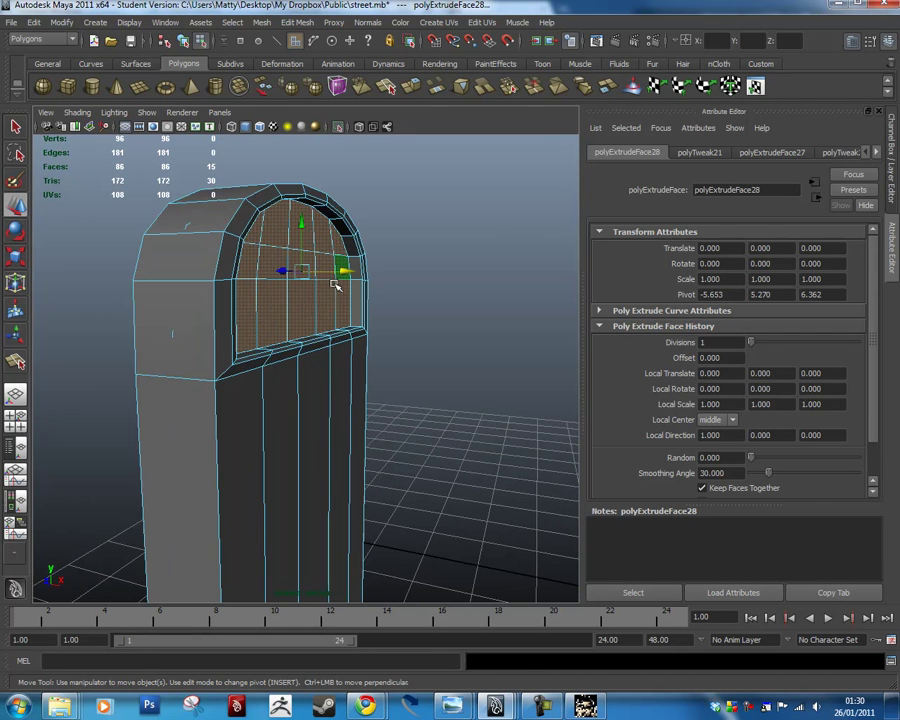
{"action": "scroll", "coordinate": [378, 302], "scroll_direction": "up", "scroll_amount": 6}
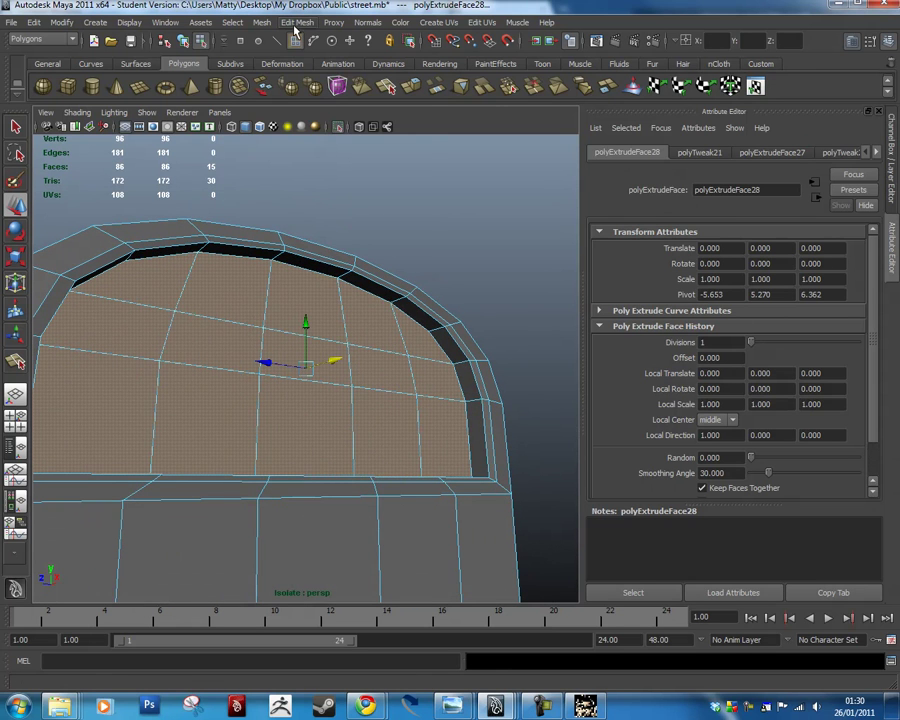
Extrude the arched window faces, scale them down and nudge them along X.
{"action": "left_click", "coordinate": [296, 24]}
{"action": "left_click", "coordinate": [336, 61]}
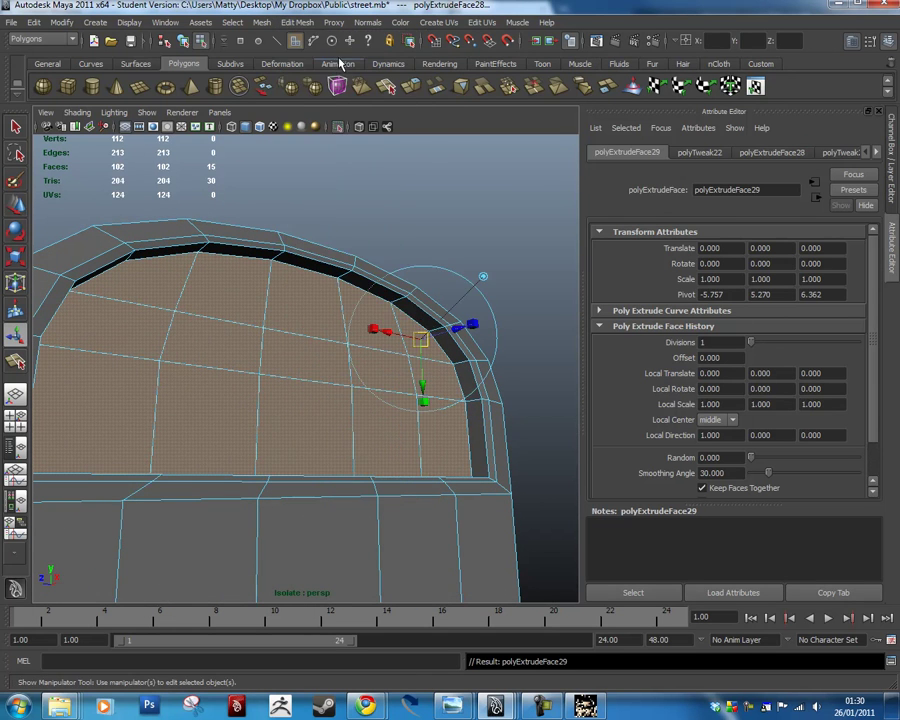
{"action": "key", "text": "r"}
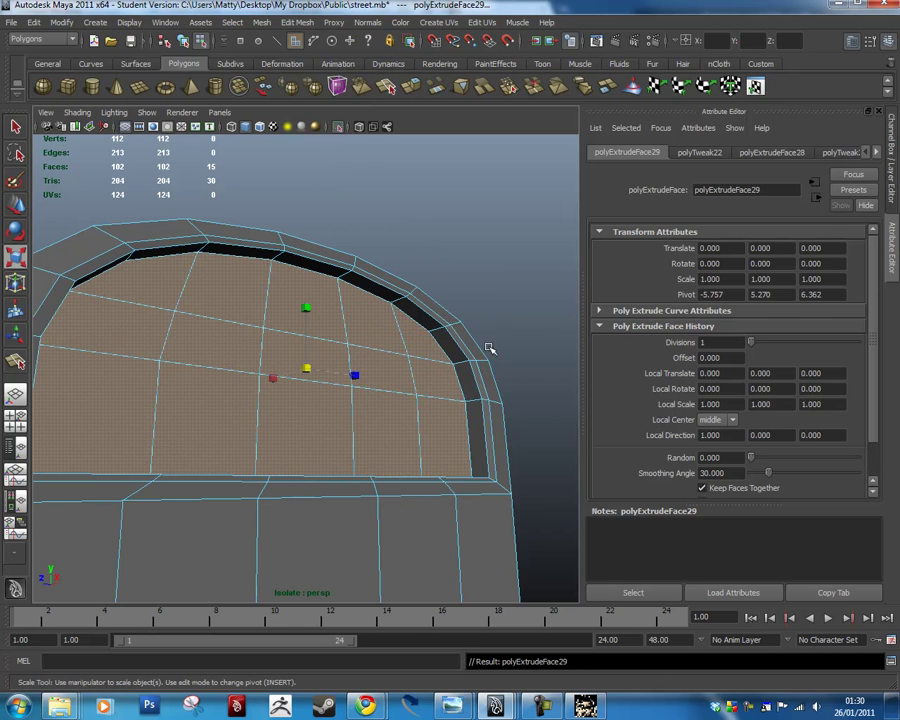
{"action": "left_click_drag", "start_coordinate": [488, 352], "coordinate": [430, 370], "text": "alt"}
{"action": "left_click_drag", "start_coordinate": [304, 369], "coordinate": [380, 416]}
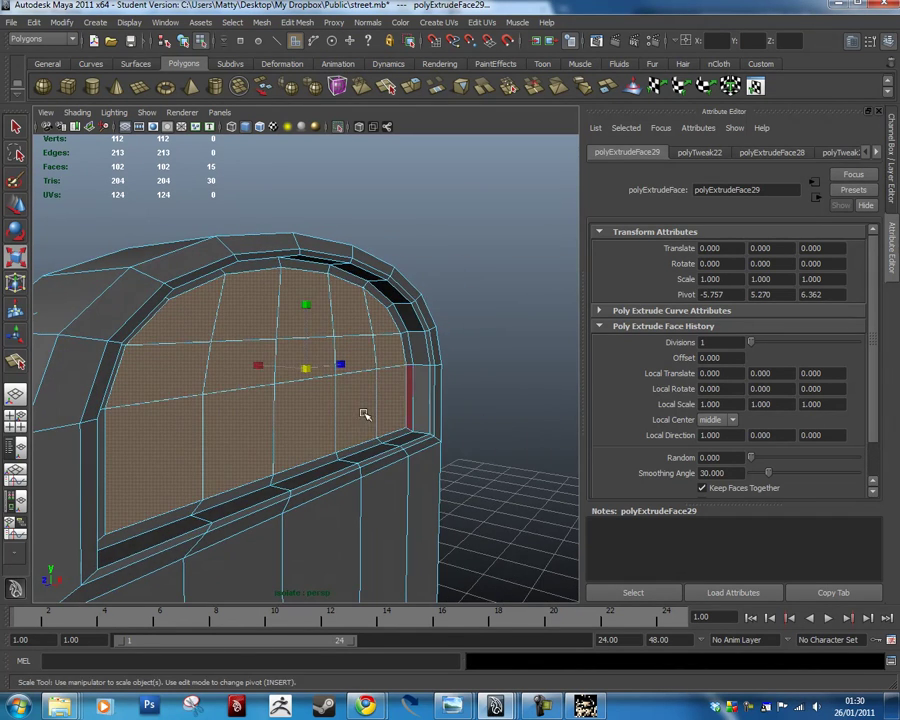
{"action": "key", "text": "w"}
{"action": "left_click_drag", "start_coordinate": [345, 370], "coordinate": [350, 368]}
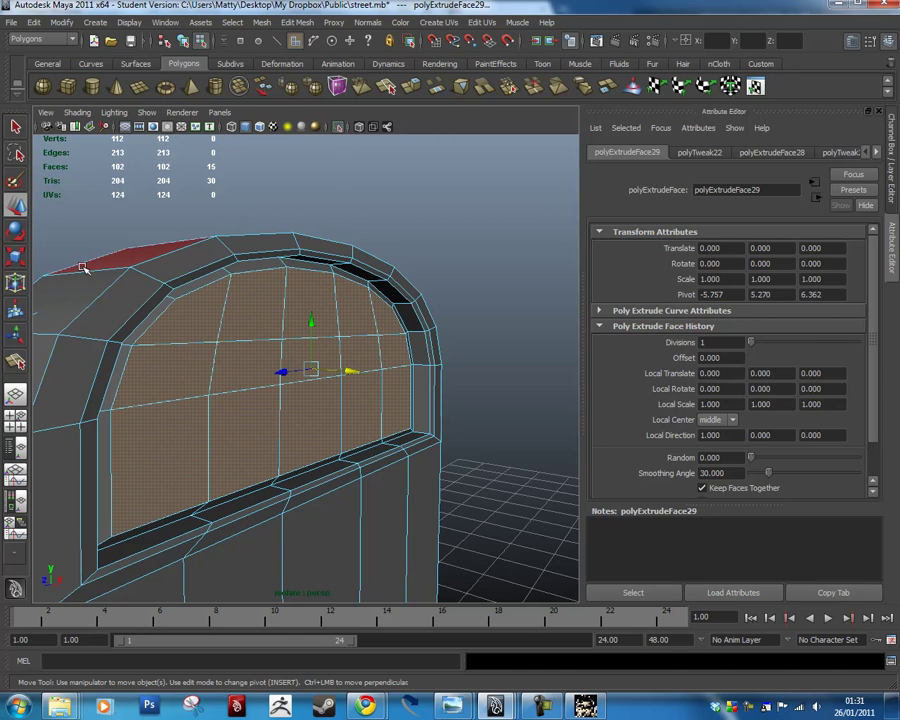
Shrink the extruded window faces further to inset them and nudge them sideways.
{"action": "left_click", "coordinate": [296, 23]}
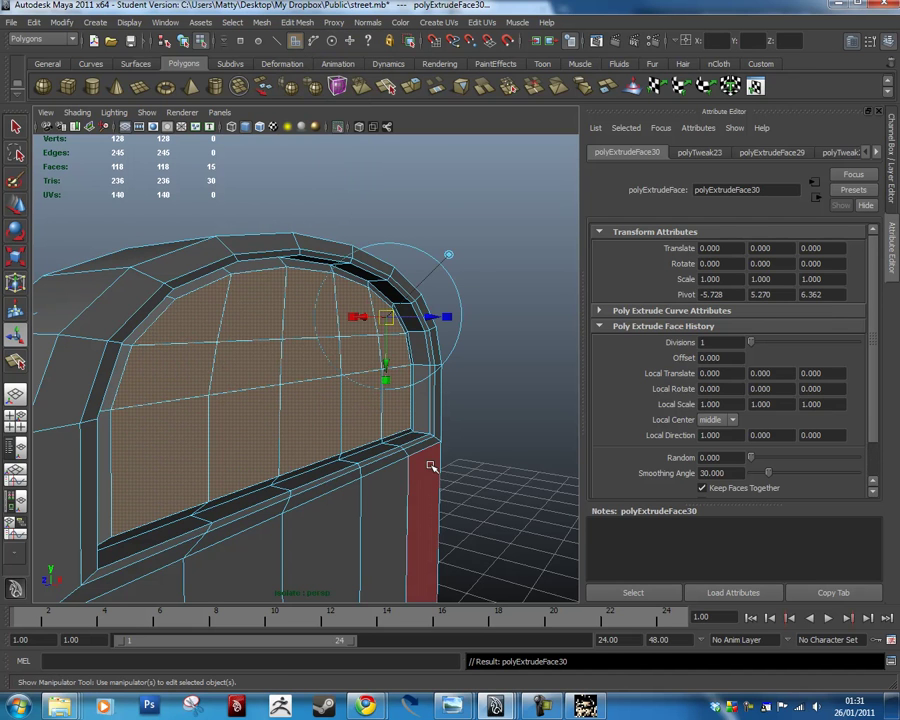
{"action": "key", "text": "r"}
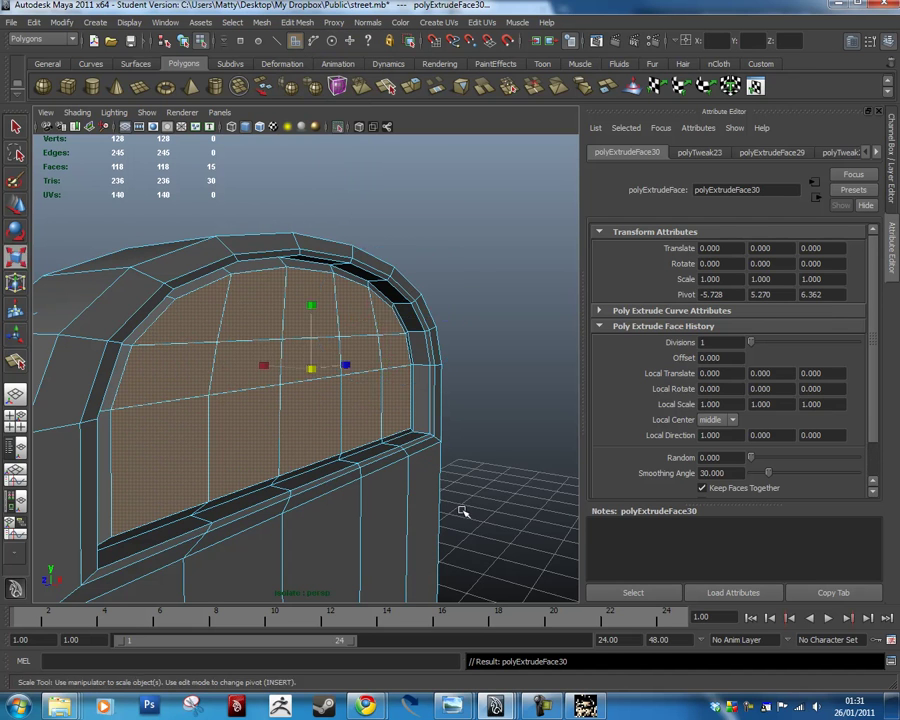
{"action": "left_click_drag", "start_coordinate": [454, 384], "coordinate": [358, 388], "text": "alt"}
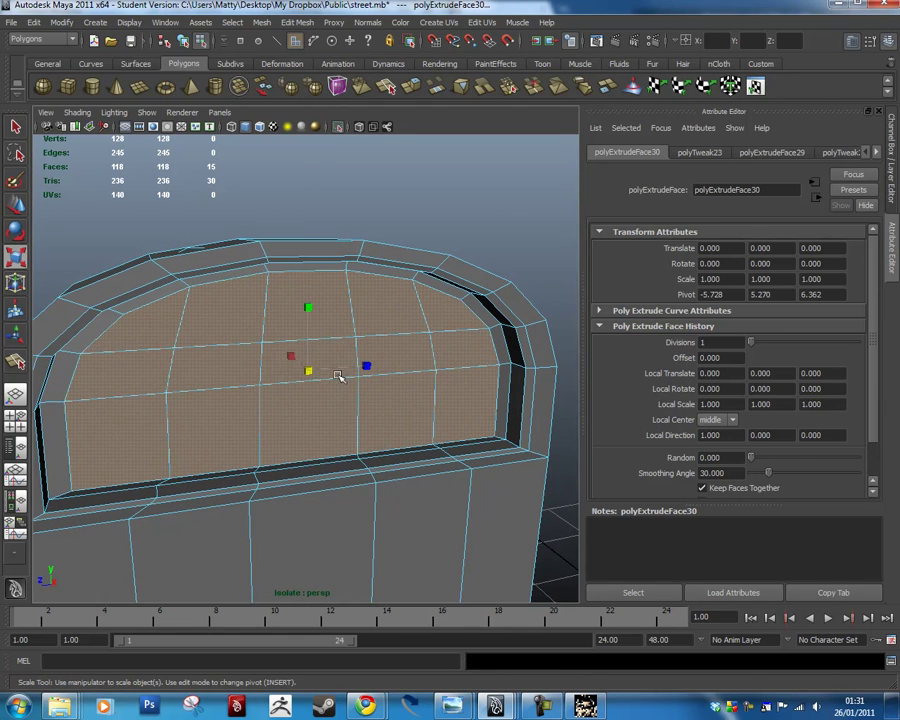
{"action": "left_click", "coordinate": [305, 376]}
{"action": "left_click_drag", "start_coordinate": [305, 376], "coordinate": [450, 378]}
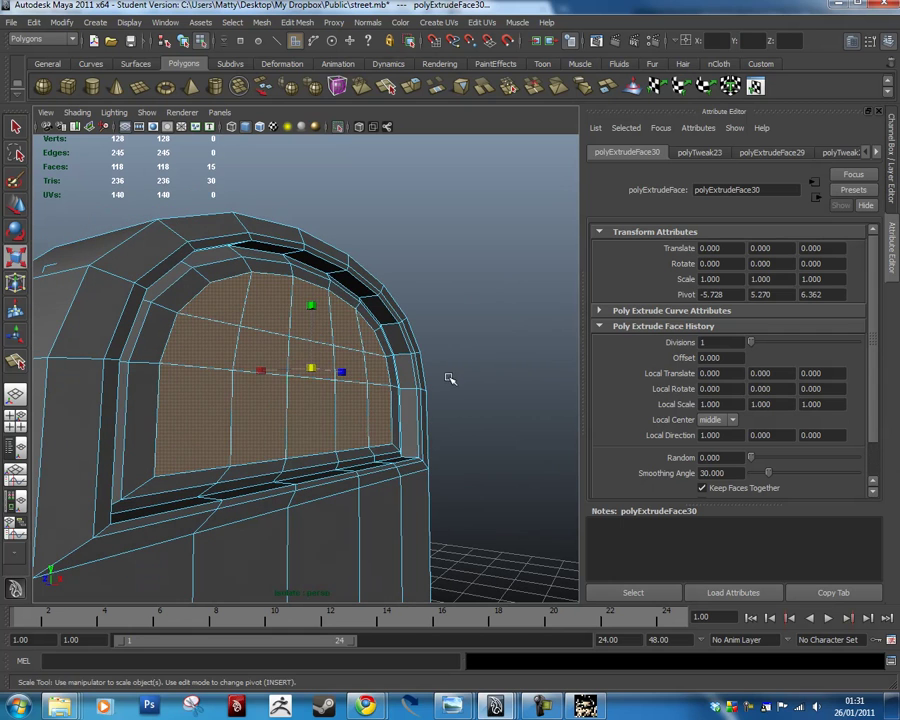
{"action": "key", "text": "w"}
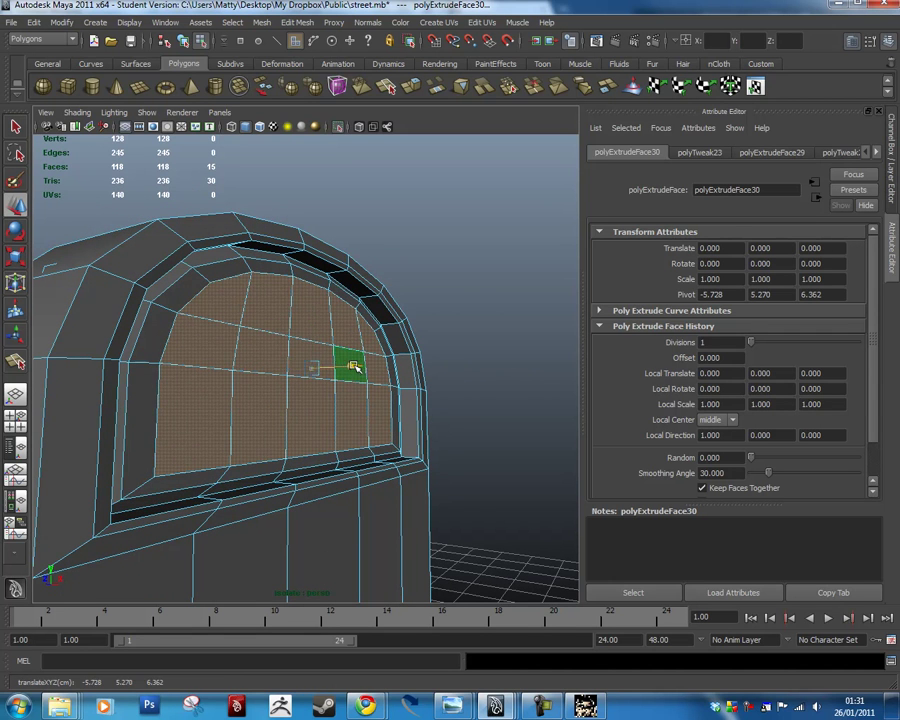
{"action": "left_click_drag", "start_coordinate": [354, 368], "coordinate": [358, 367]}
Clear the face selection and pull back to view the whole recessed block.
{"action": "left_click_drag", "start_coordinate": [478, 436], "coordinate": [305, 410], "text": "alt"}
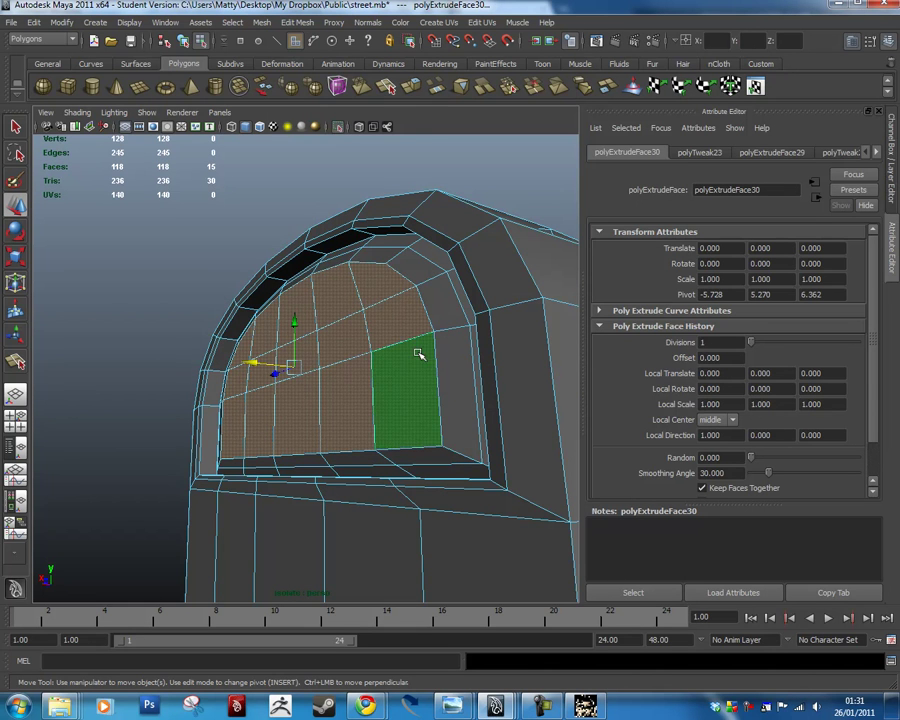
{"action": "left_click_drag", "start_coordinate": [412, 400], "coordinate": [361, 399], "text": "alt"}
{"action": "left_click", "coordinate": [256, 374]}
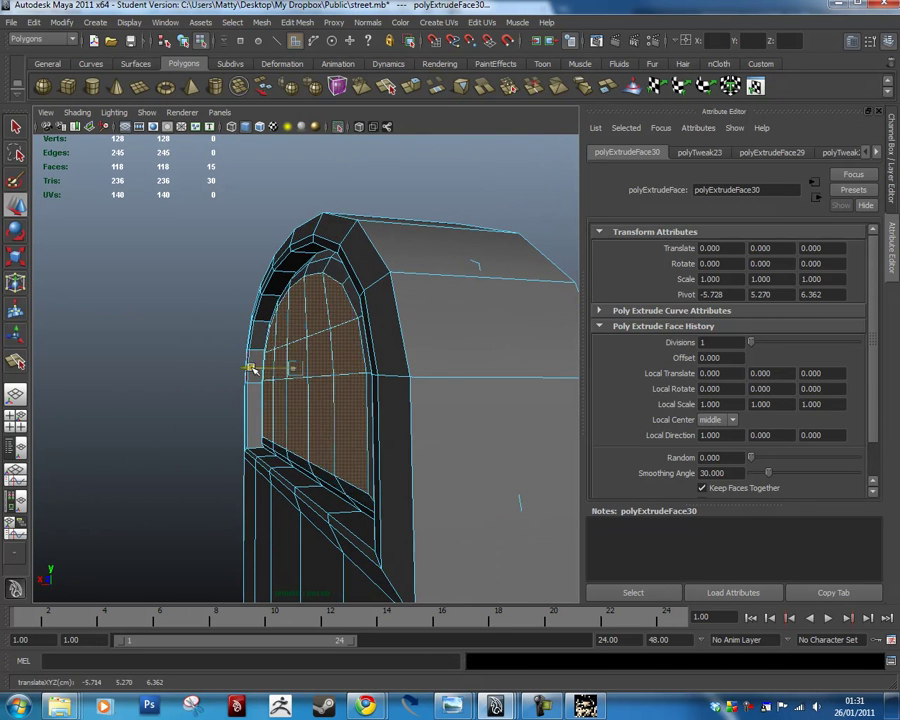
{"action": "left_click", "coordinate": [390, 188]}
{"action": "left_click_drag", "start_coordinate": [390, 188], "coordinate": [476, 356], "text": "alt"}
{"action": "middle_click_drag", "start_coordinate": [476, 356], "coordinate": [474, 215], "text": "alt"}
{"action": "scroll", "coordinate": [440, 355], "scroll_direction": "down", "scroll_amount": 10}
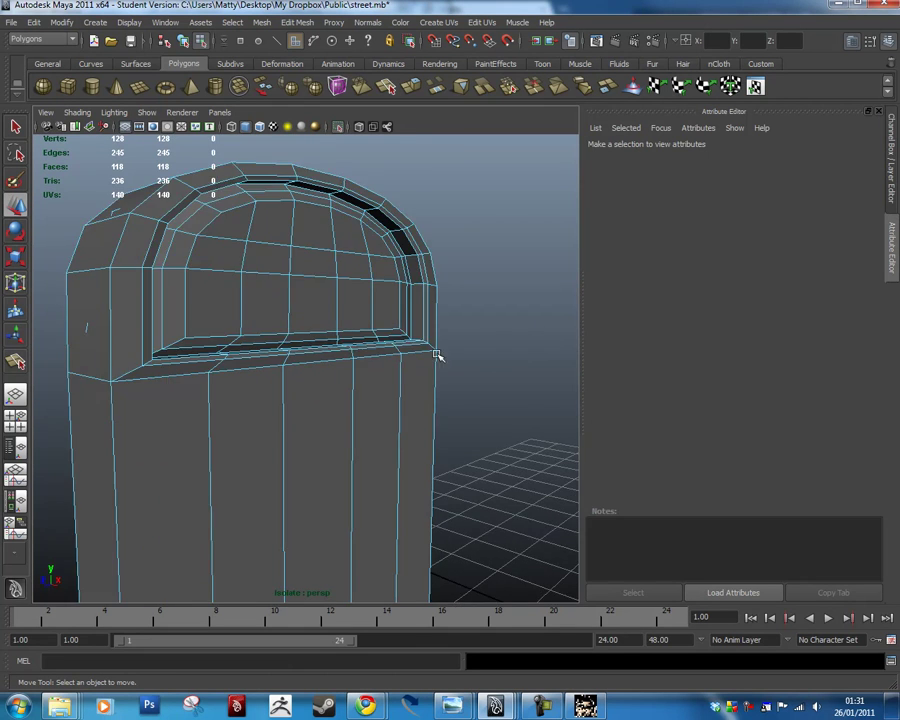
{"action": "left_click_drag", "start_coordinate": [454, 426], "coordinate": [360, 267], "text": "alt"}
{"action": "scroll", "coordinate": [330, 270], "scroll_direction": "up", "scroll_amount": 3}
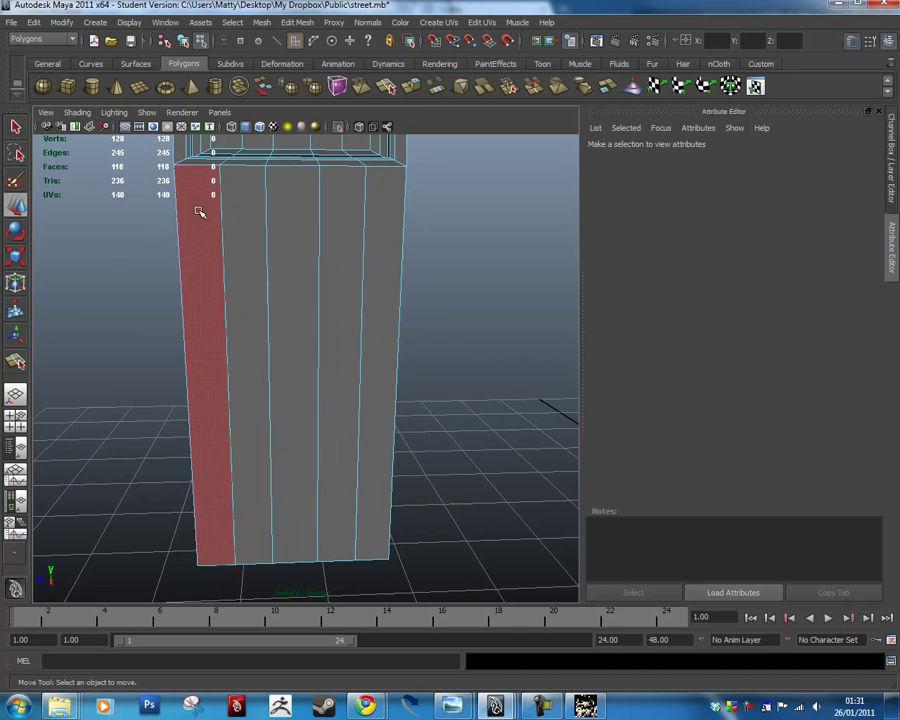
View the Steel-Wood-Door reference photo full-size, close it, and return to Maya's Edit Mesh menu.
{"action": "key", "text": "alt+Tab"}
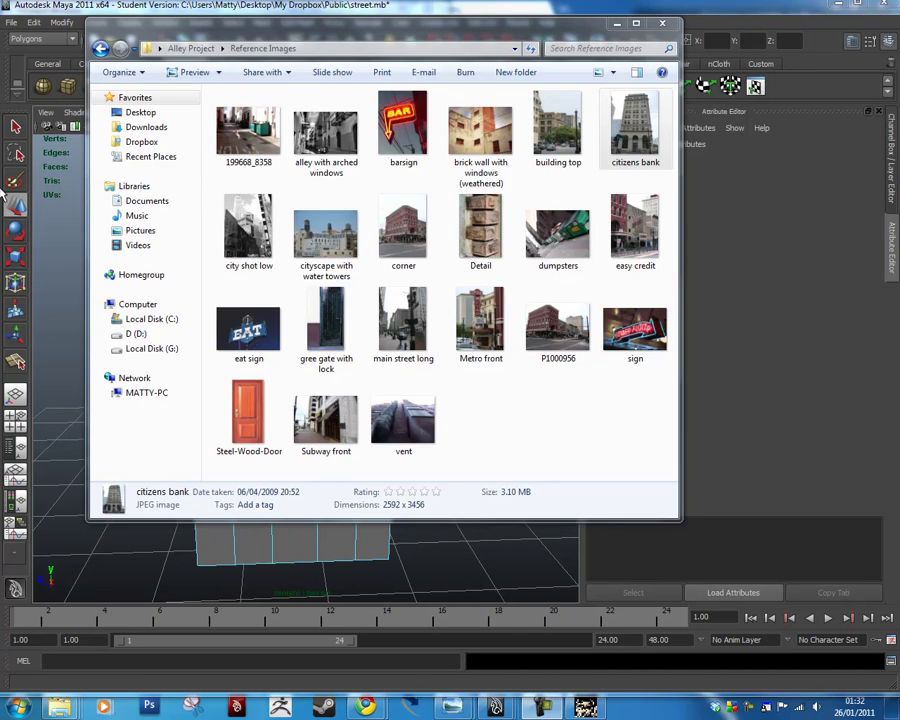
{"action": "left_click", "coordinate": [252, 414]}
{"action": "double_click", "coordinate": [252, 414]}
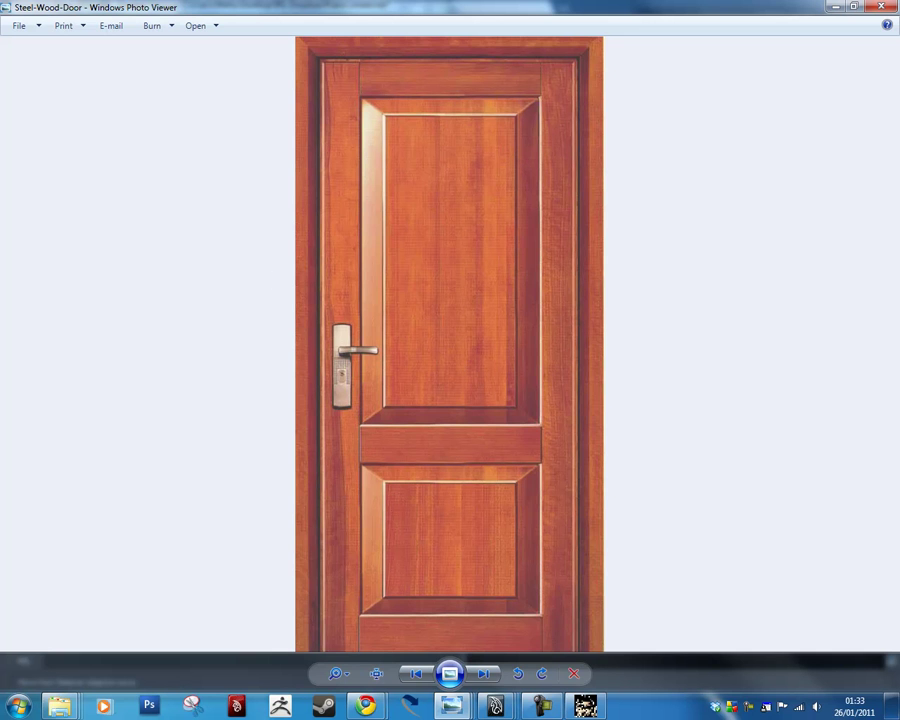
{"action": "key", "text": "alt+F4"}
{"action": "left_click", "coordinate": [616, 25]}
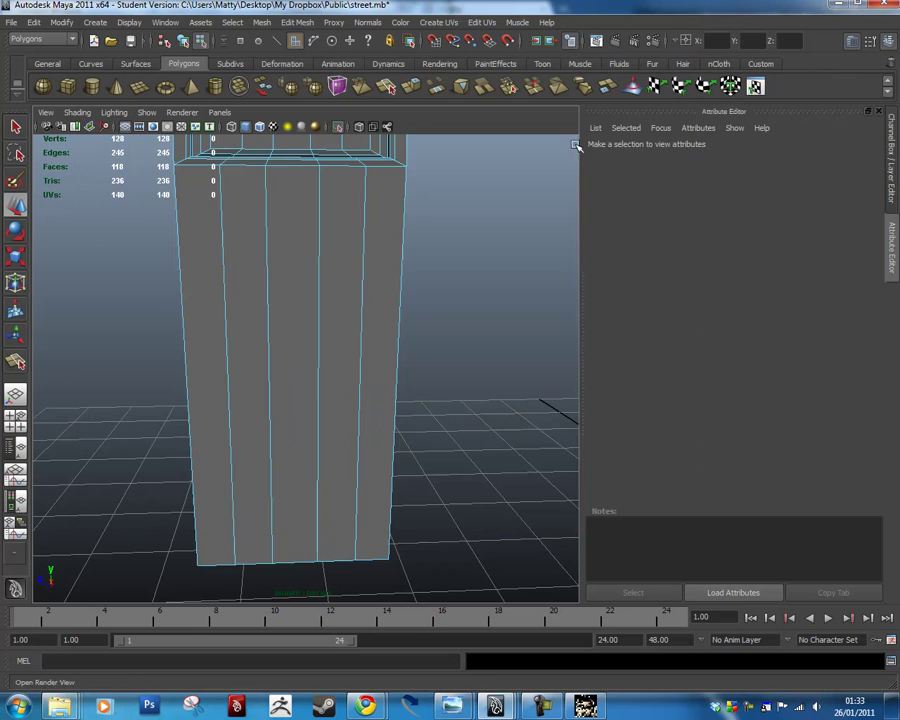
{"action": "left_click", "coordinate": [314, 24]}
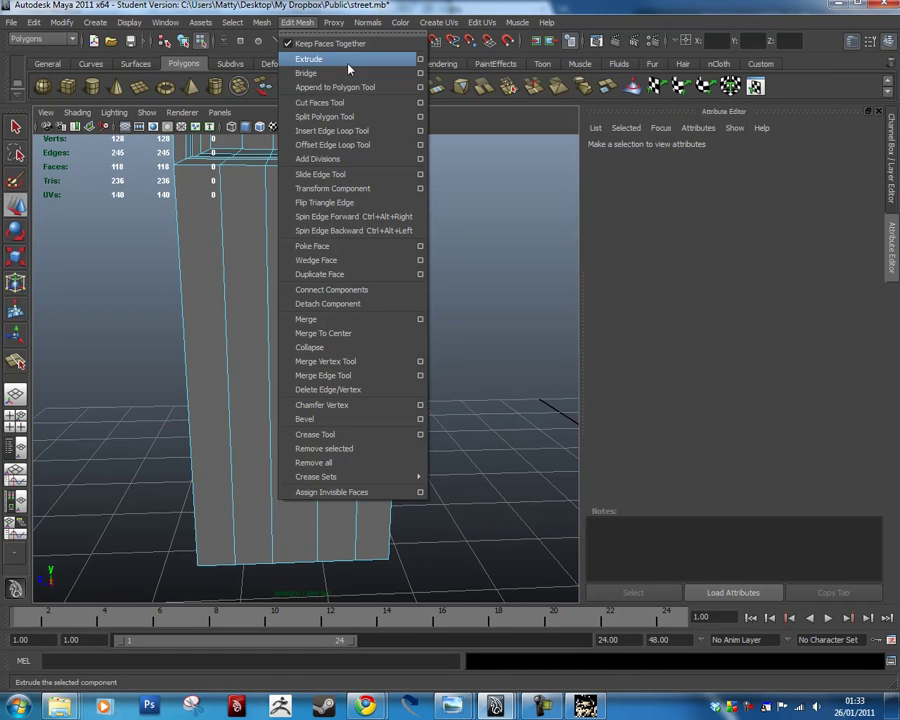
Insert horizontal edge loops near the top, middle and bottom, plus vertical loops near both sides.
{"action": "left_click", "coordinate": [406, 131]}
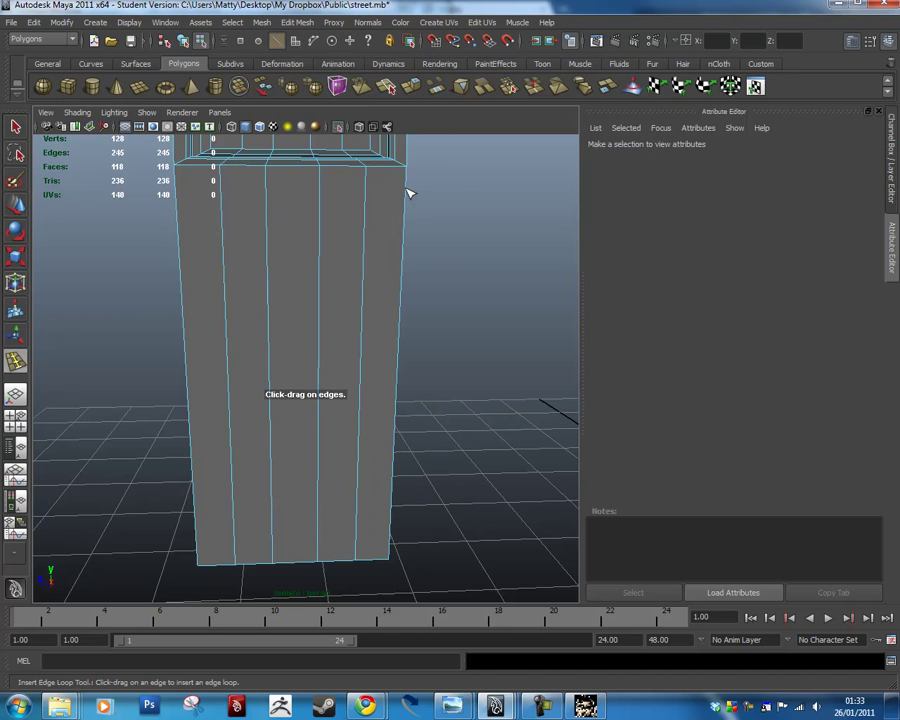
{"action": "left_click", "coordinate": [406, 210]}
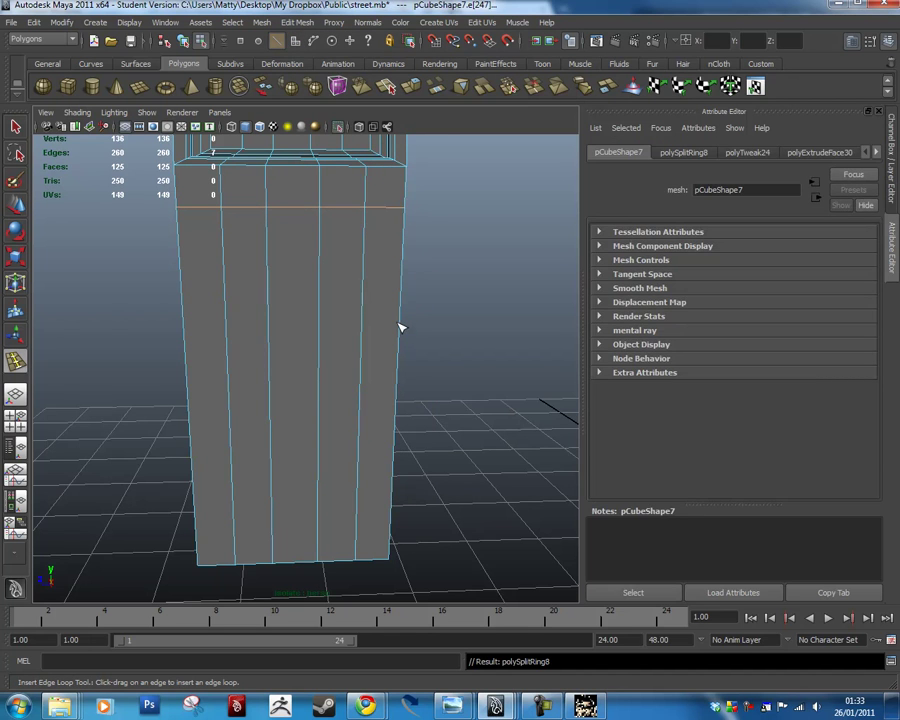
{"action": "left_click_drag", "start_coordinate": [400, 327], "coordinate": [401, 412]}
{"action": "left_click_drag", "start_coordinate": [393, 541], "coordinate": [395, 540]}
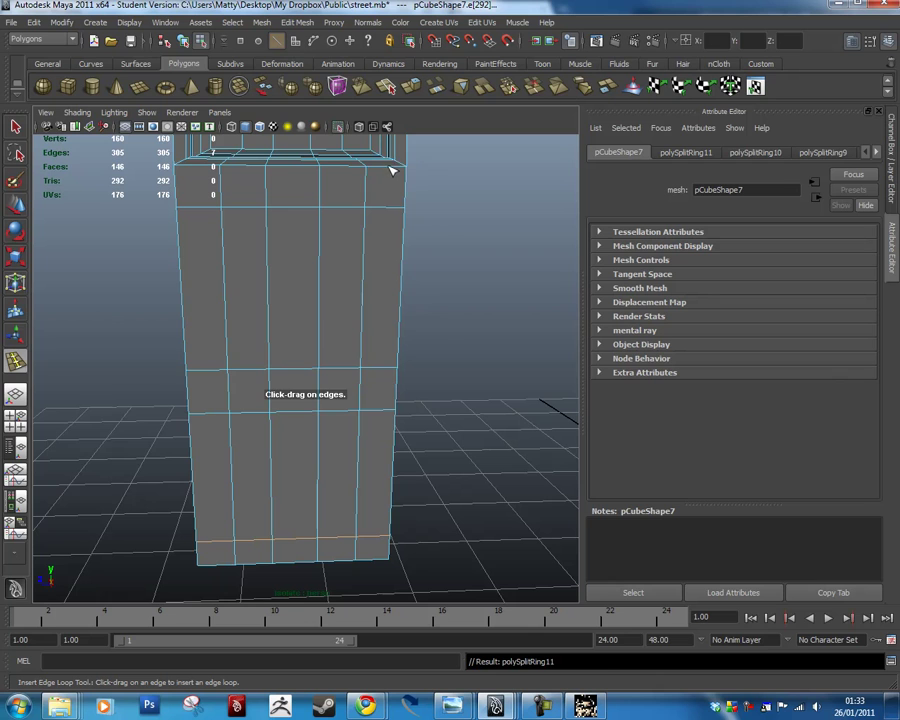
{"action": "left_click_drag", "start_coordinate": [390, 170], "coordinate": [396, 172]}
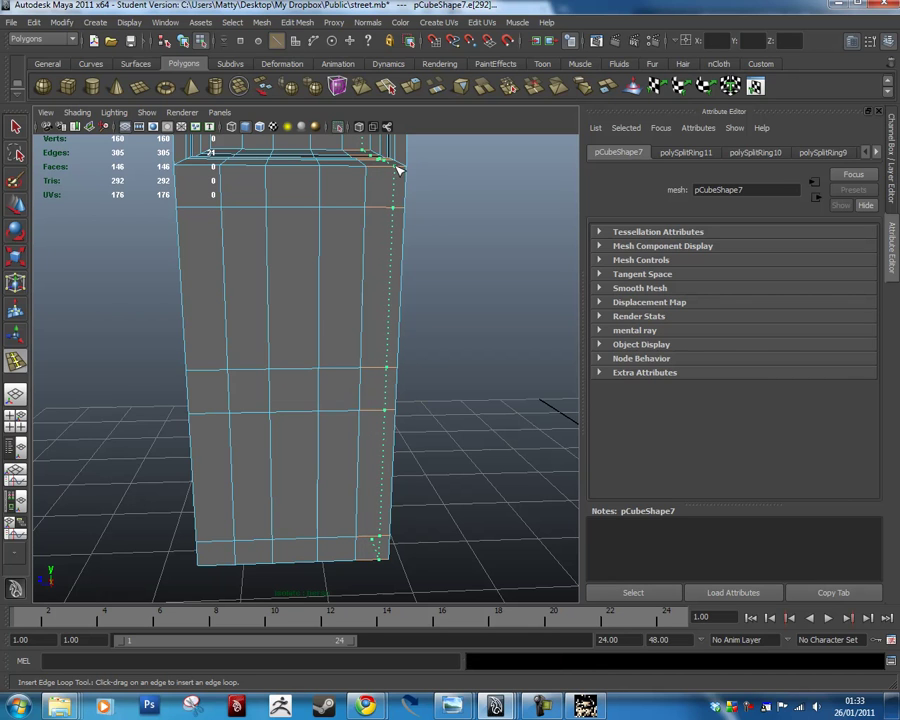
{"action": "left_click_drag", "start_coordinate": [396, 172], "coordinate": [400, 178]}
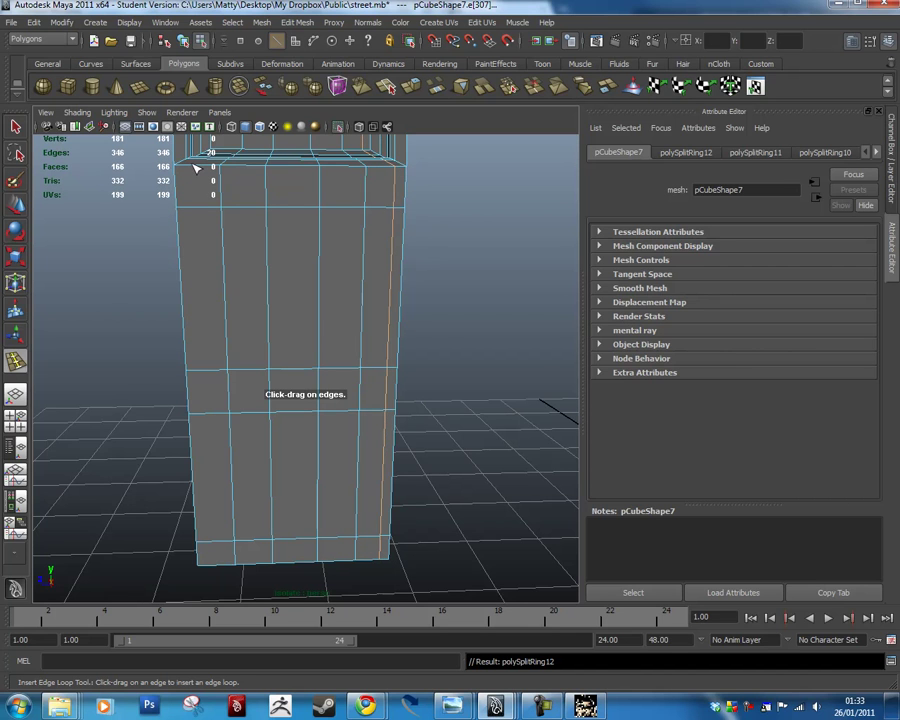
{"action": "left_click_drag", "start_coordinate": [197, 170], "coordinate": [193, 172]}
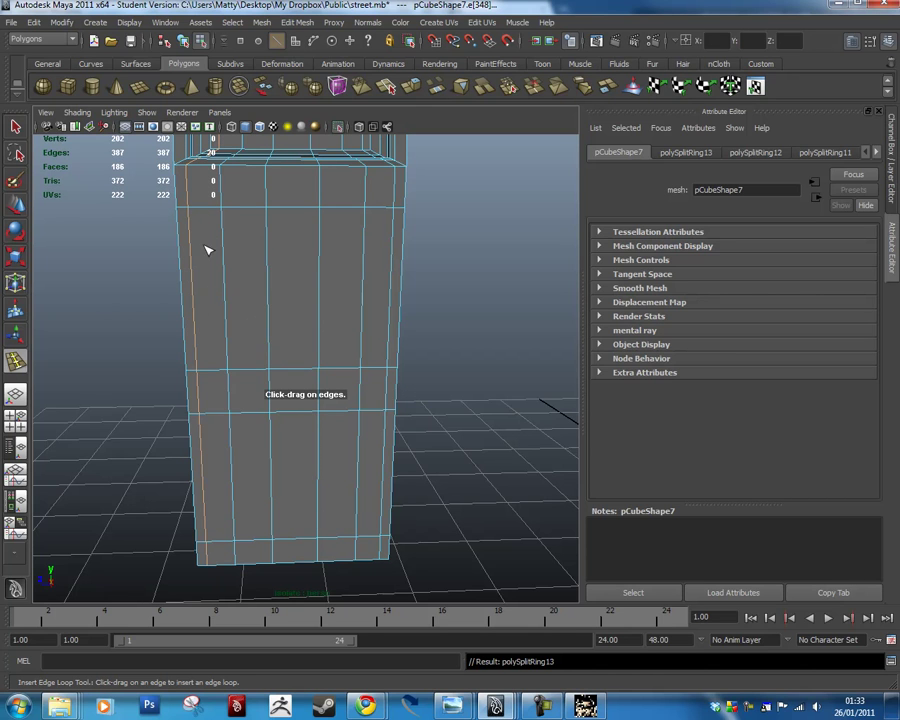
{"action": "left_click", "coordinate": [15, 127]}
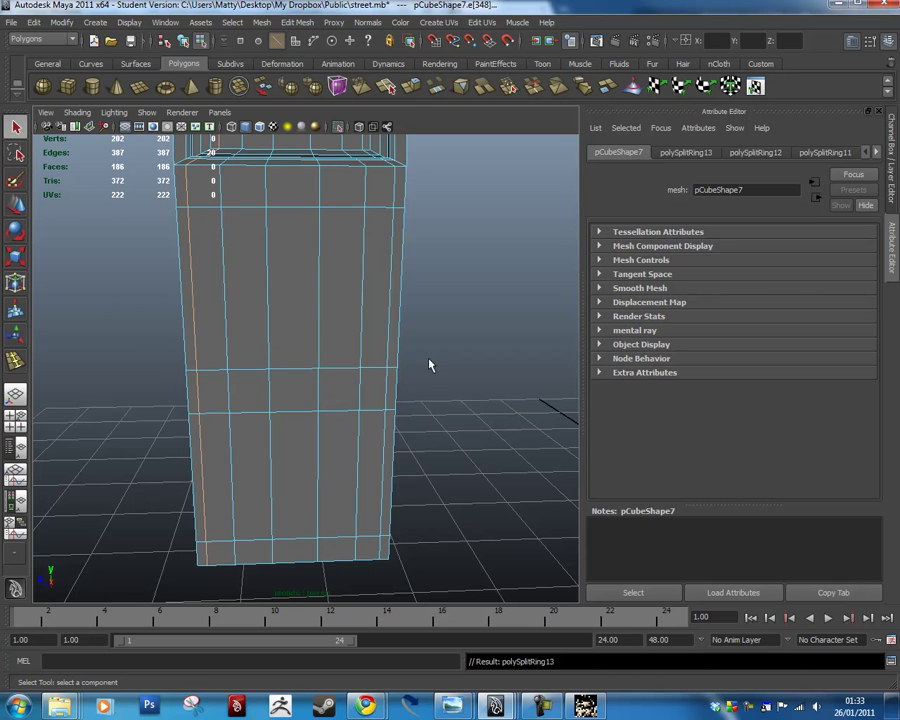
{"action": "left_click", "coordinate": [476, 318]}
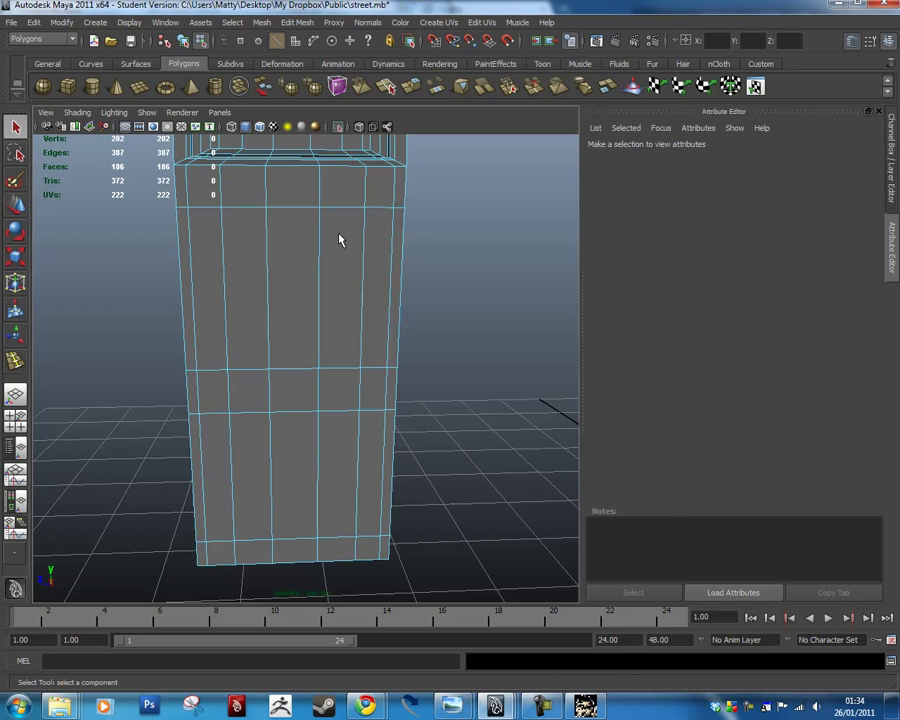
Select the eight panel faces, recheck the Steel-Wood-Door photo, then return to the Edit Mesh menu.
{"action": "key", "text": "ctrl+z"}
{"action": "mouse_move", "coordinate": [60, 708]}
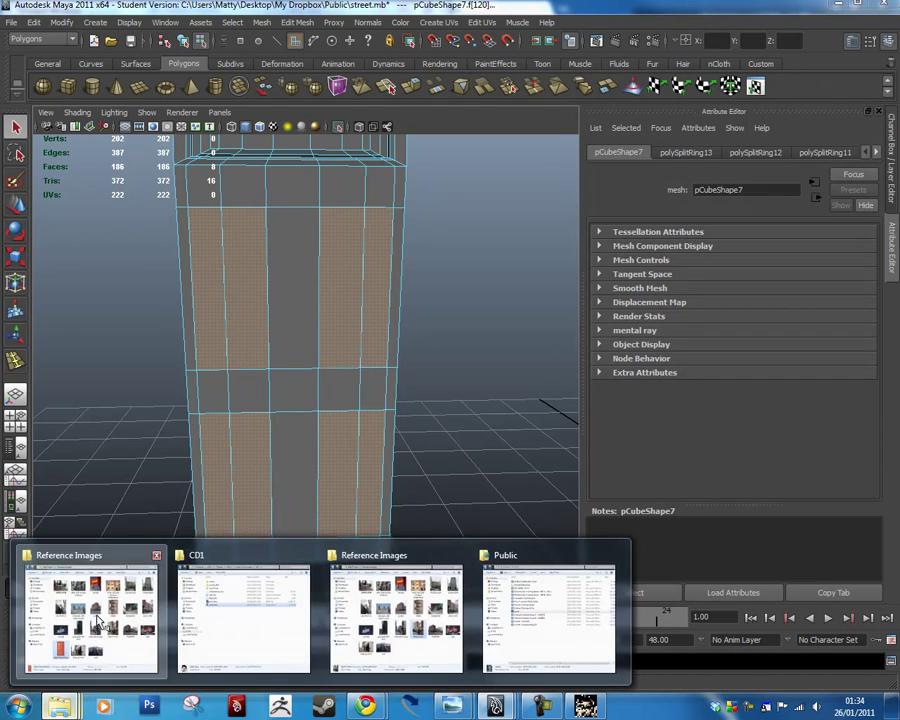
{"action": "left_click", "coordinate": [88, 620]}
{"action": "double_click", "coordinate": [250, 421]}
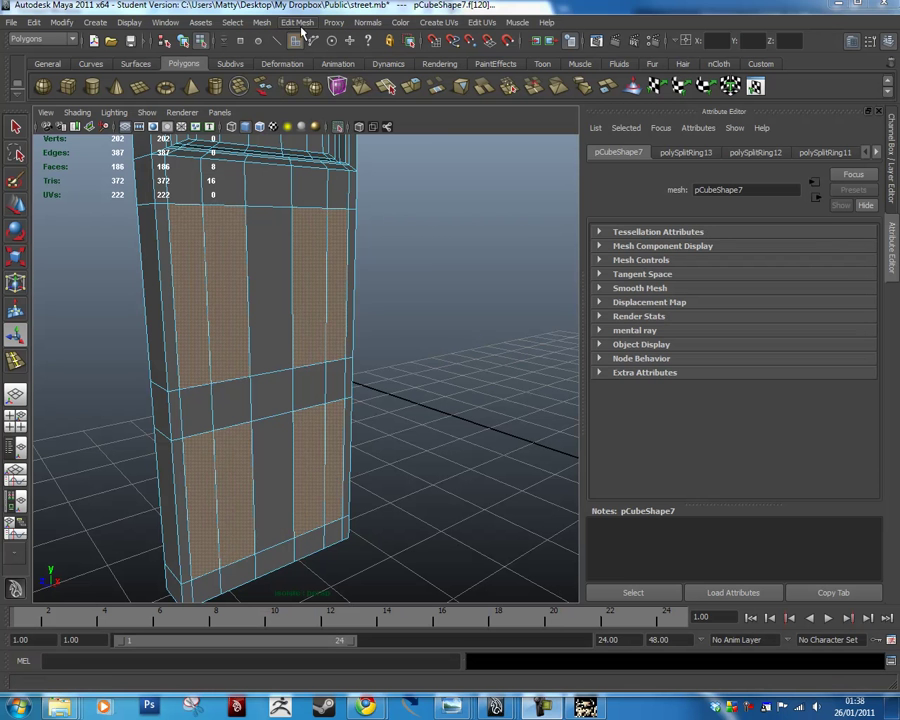
{"action": "left_click", "coordinate": [297, 23]}
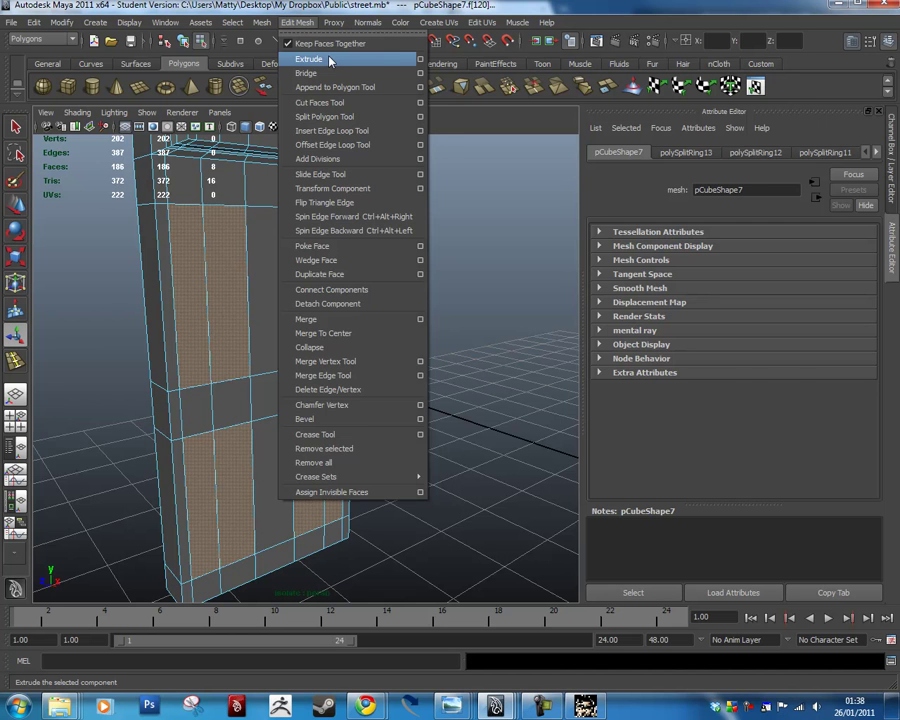
Extrude the selected door panel faces twice with Edit Mesh > Extrude.
{"action": "left_click", "coordinate": [331, 60]}
{"action": "left_click_drag", "start_coordinate": [394, 478], "coordinate": [199, 305], "text": "alt"}
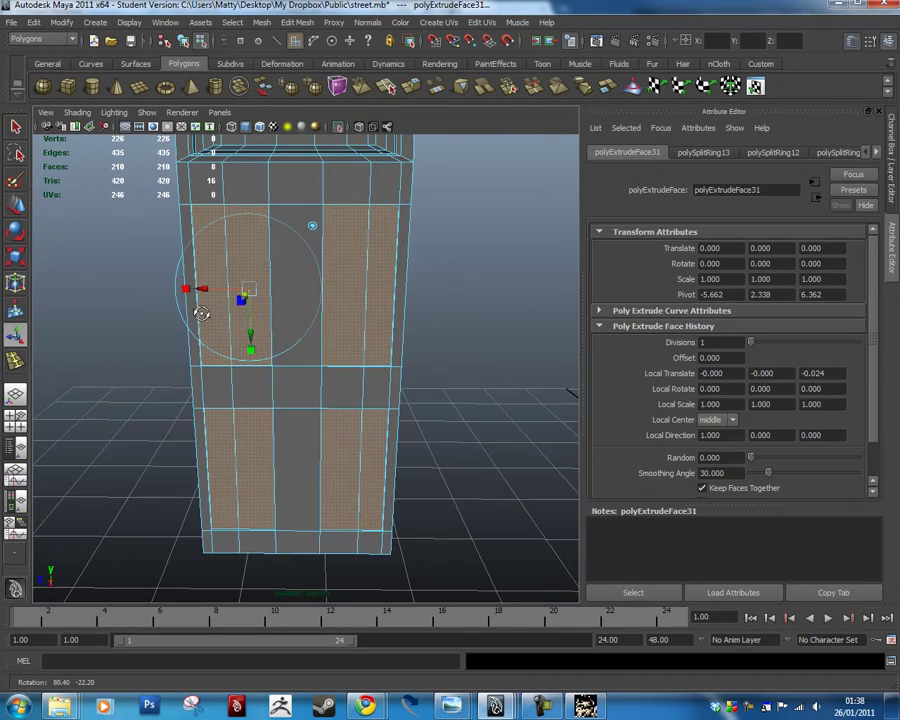
{"action": "left_click", "coordinate": [34, 22]}
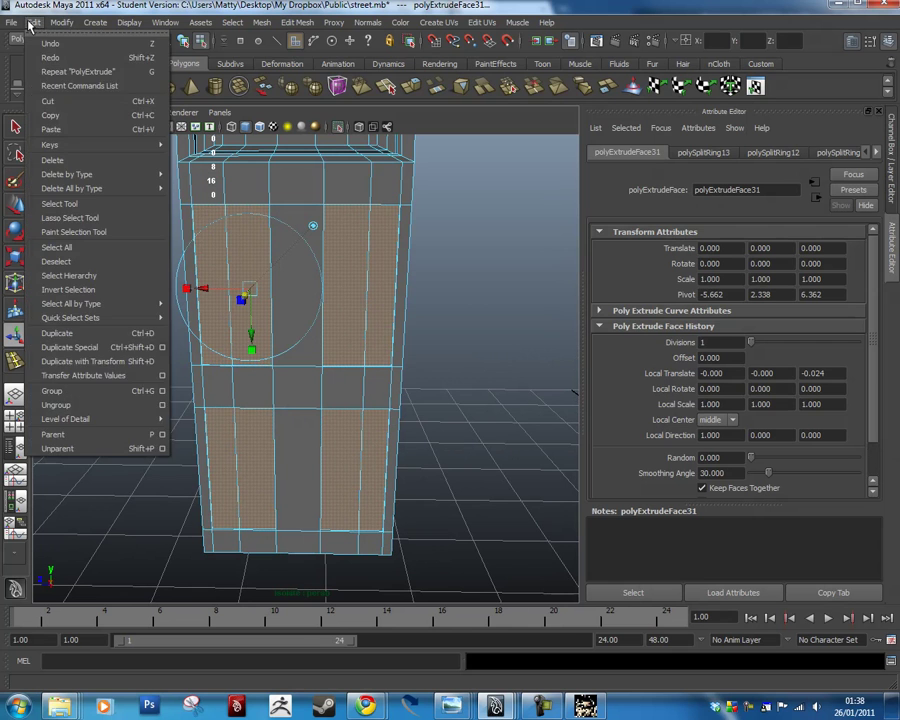
{"action": "mouse_move", "coordinate": [297, 22]}
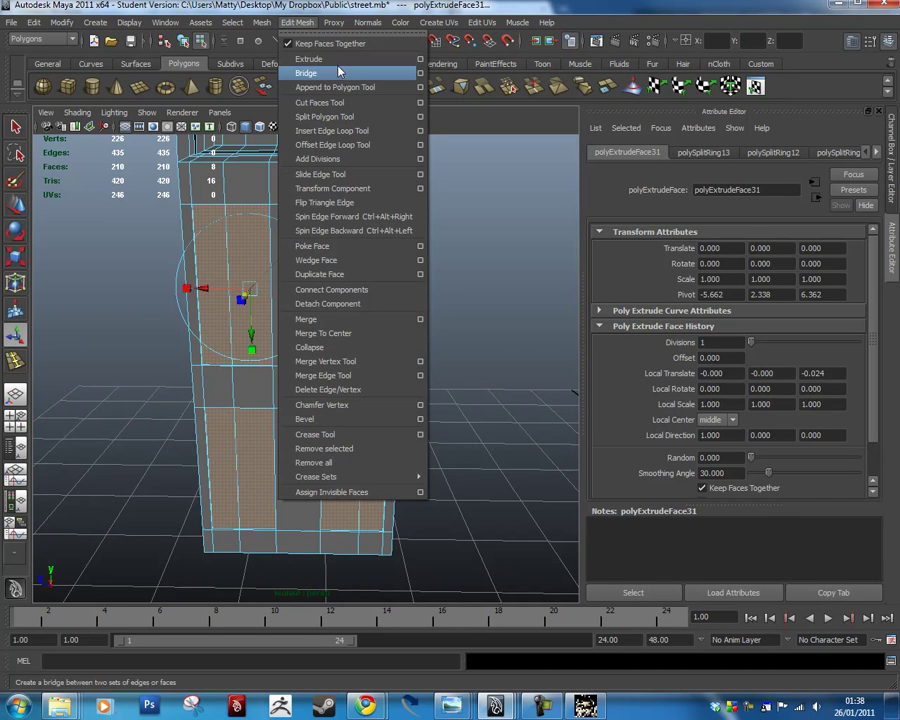
{"action": "left_click", "coordinate": [343, 62]}
Scale the lower centre face down slightly.
{"action": "left_click_drag", "start_coordinate": [354, 334], "coordinate": [352, 360], "text": "alt"}
{"action": "left_click", "coordinate": [254, 289]}
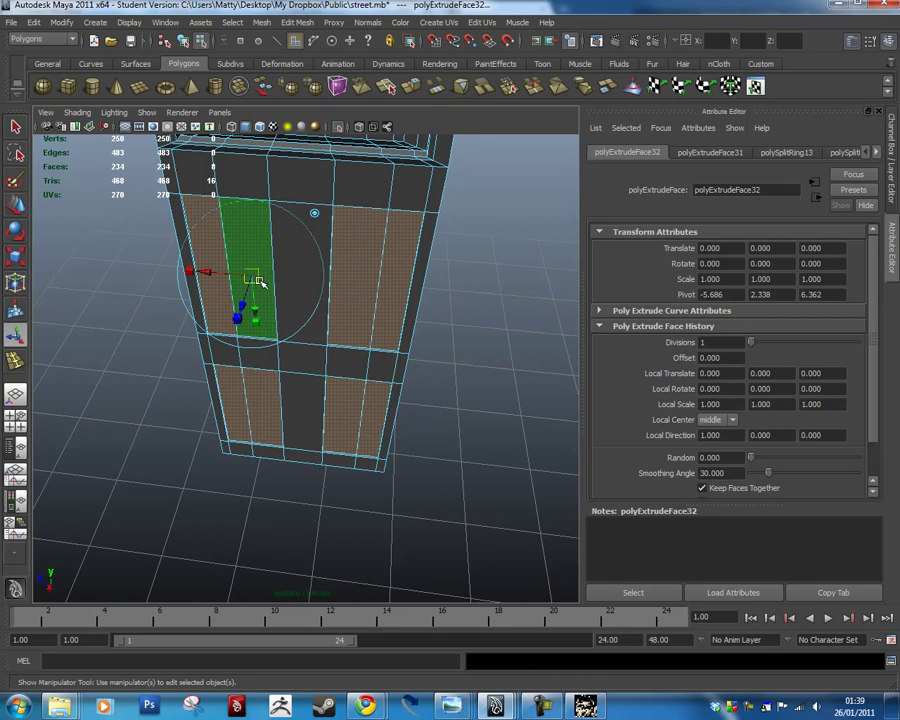
{"action": "key", "text": "r"}
{"action": "left_click", "coordinate": [305, 362]}
{"action": "left_click_drag", "start_coordinate": [301, 356], "coordinate": [297, 357]}
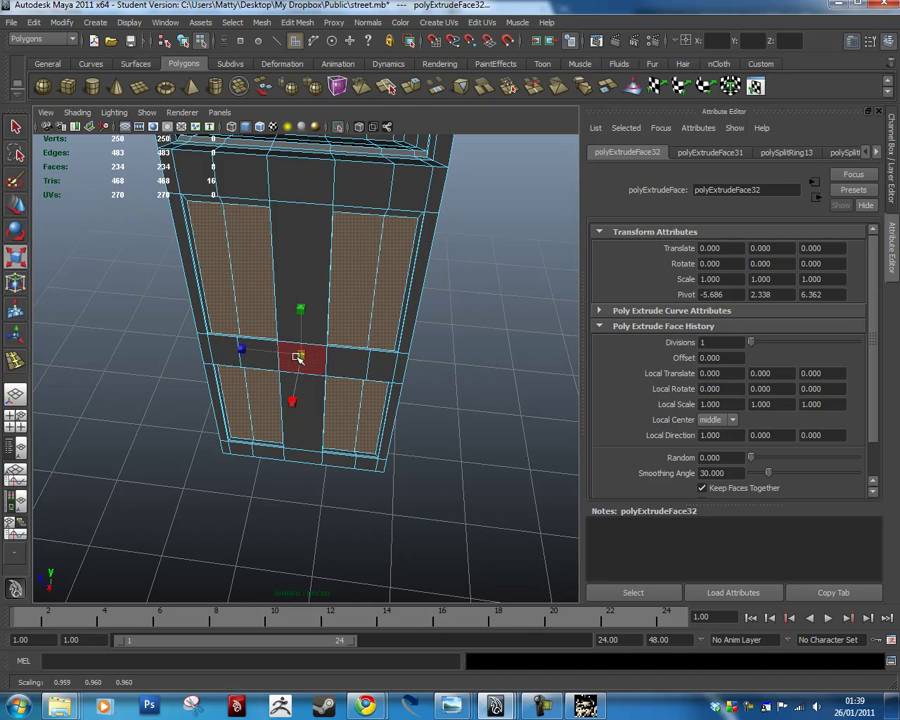
Nudge the upper centre face upward and select the upper-right door panel.
{"action": "left_click_drag", "start_coordinate": [395, 366], "coordinate": [432, 322], "text": "alt"}
{"action": "key", "text": "w"}
{"action": "left_click", "coordinate": [287, 341]}
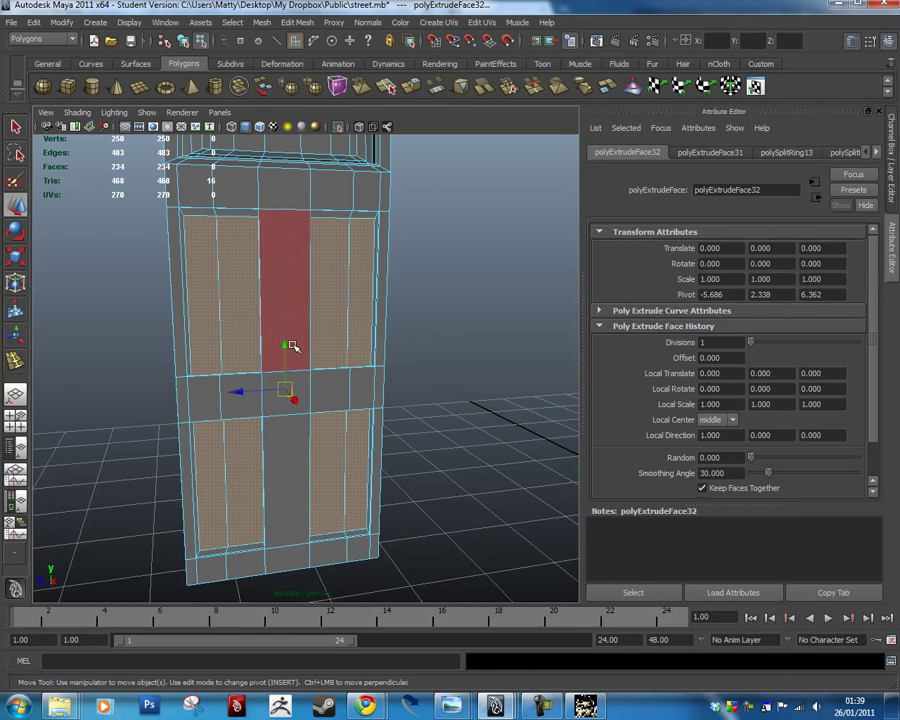
{"action": "left_click_drag", "start_coordinate": [284, 348], "coordinate": [287, 344]}
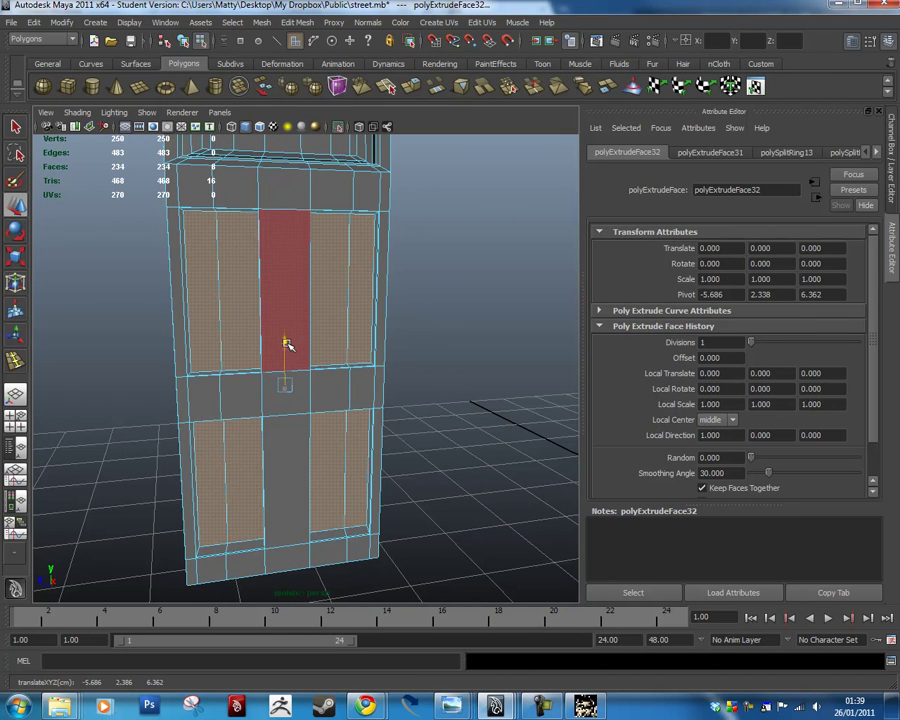
{"action": "left_click_drag", "start_coordinate": [458, 320], "coordinate": [406, 328], "text": "alt"}
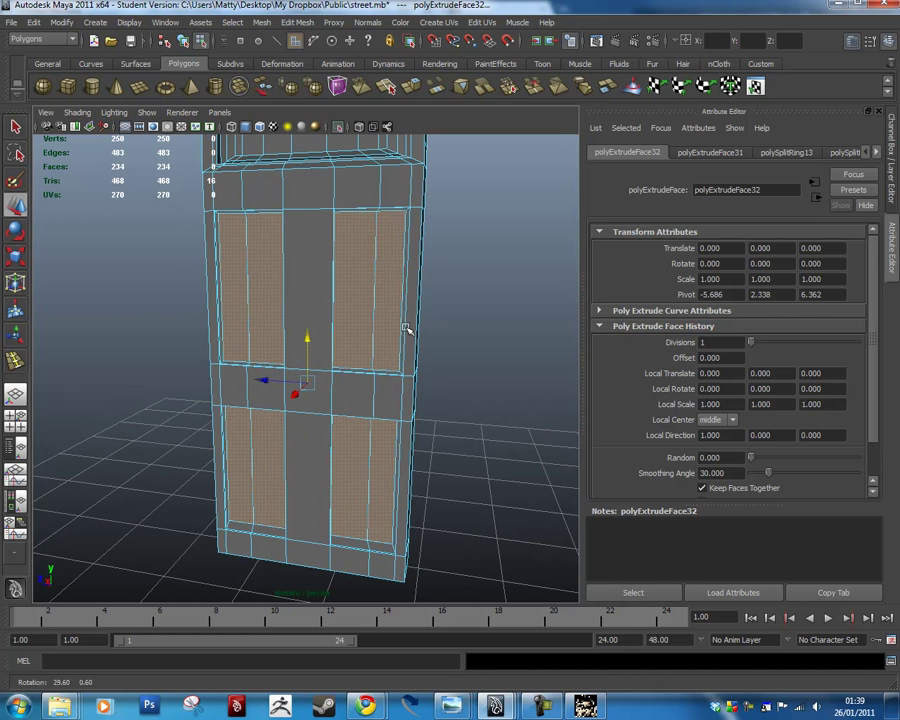
{"action": "left_click", "coordinate": [396, 257]}
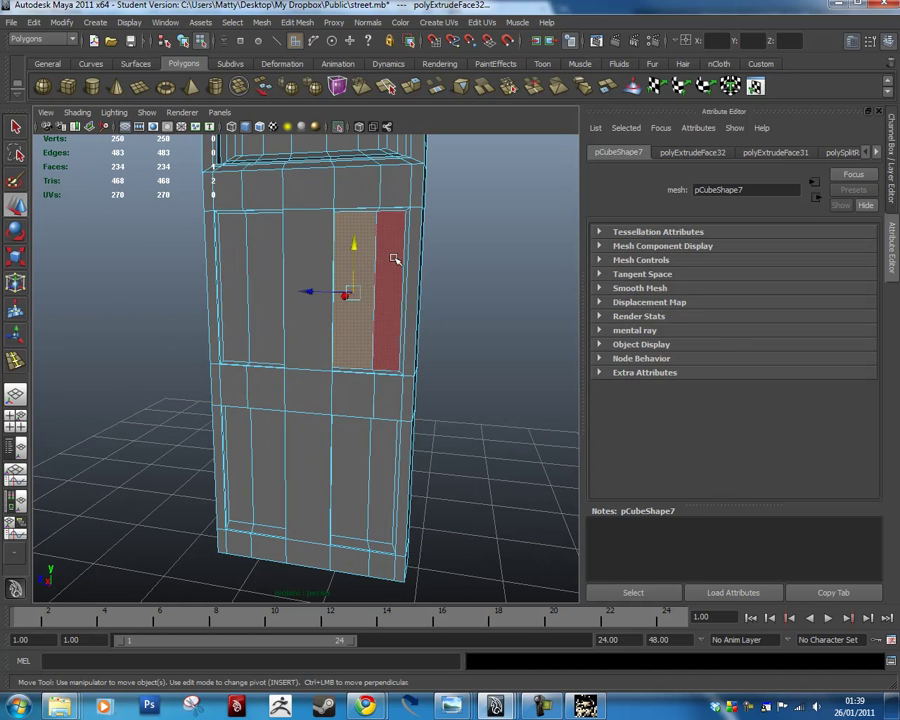
Push the right door panels slightly back, then select four other panel faces.
{"action": "left_click", "coordinate": [384, 446], "text": "shift"}
{"action": "left_click_drag", "start_coordinate": [323, 384], "coordinate": [326, 385]}
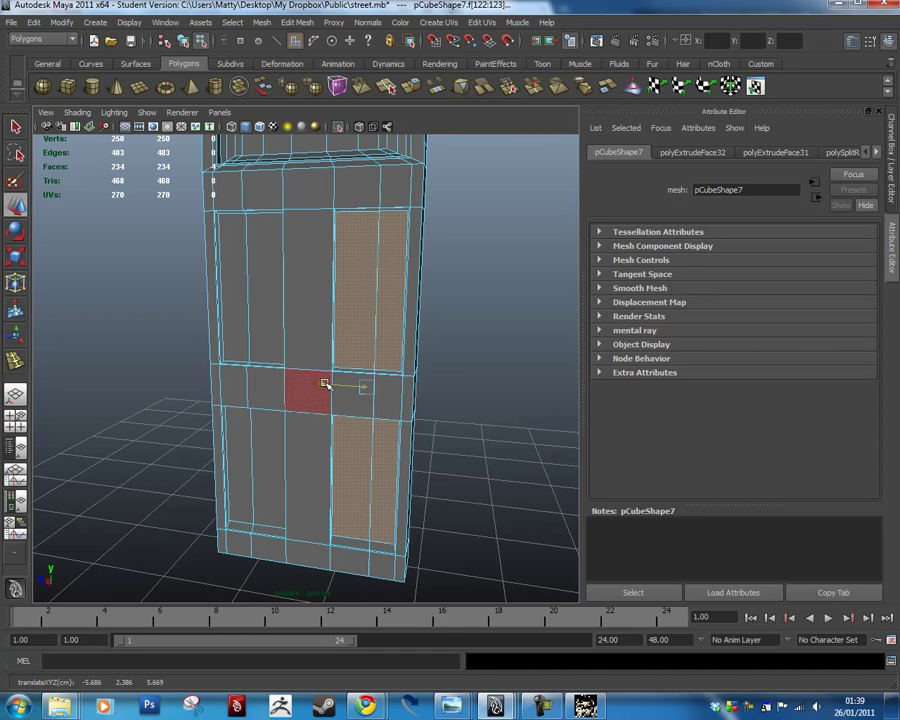
{"action": "left_click_drag", "start_coordinate": [472, 368], "coordinate": [440, 325], "text": "alt"}
{"action": "left_click", "coordinate": [257, 262]}
{"action": "left_click", "coordinate": [220, 265], "text": "shift"}
{"action": "left_click", "coordinate": [255, 472], "text": "shift"}
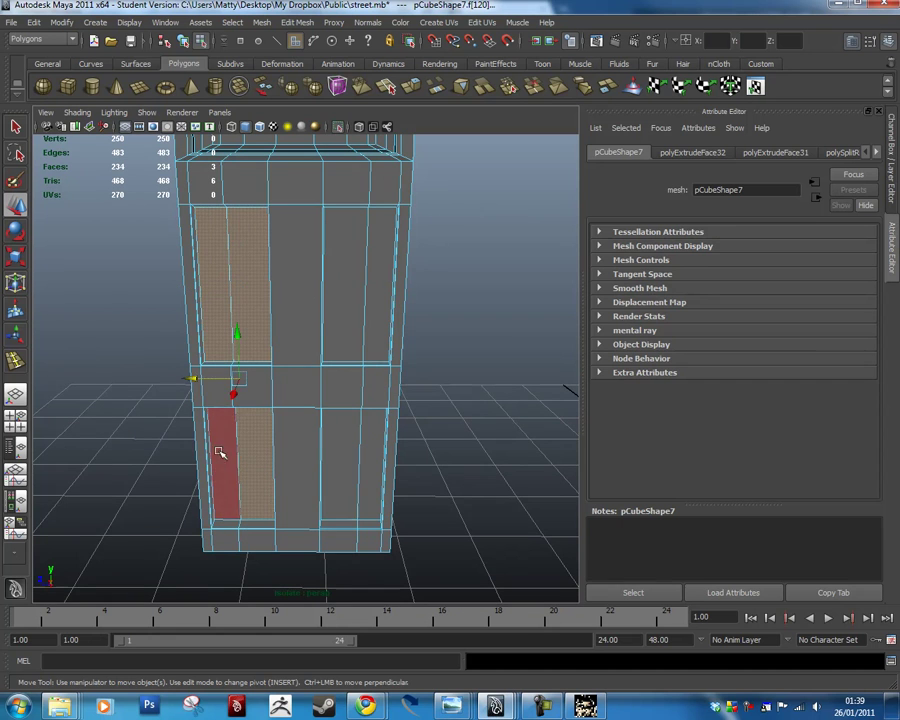
{"action": "left_click", "coordinate": [221, 456], "text": "shift"}
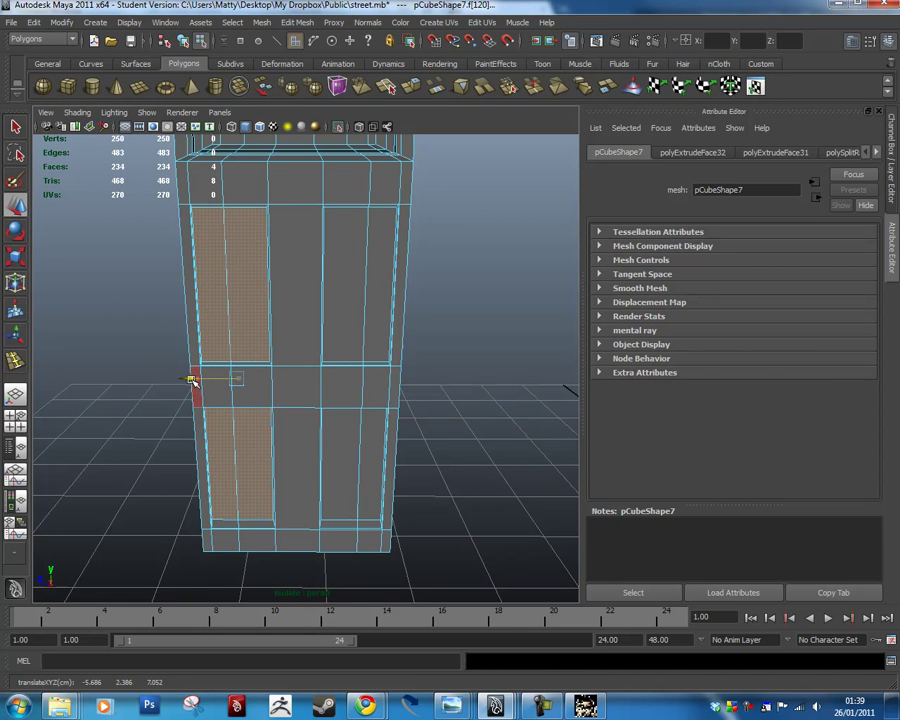
Undo the last small panel move and select the narrow side strip face.
{"action": "left_click_drag", "start_coordinate": [296, 383], "coordinate": [342, 360], "text": "alt"}
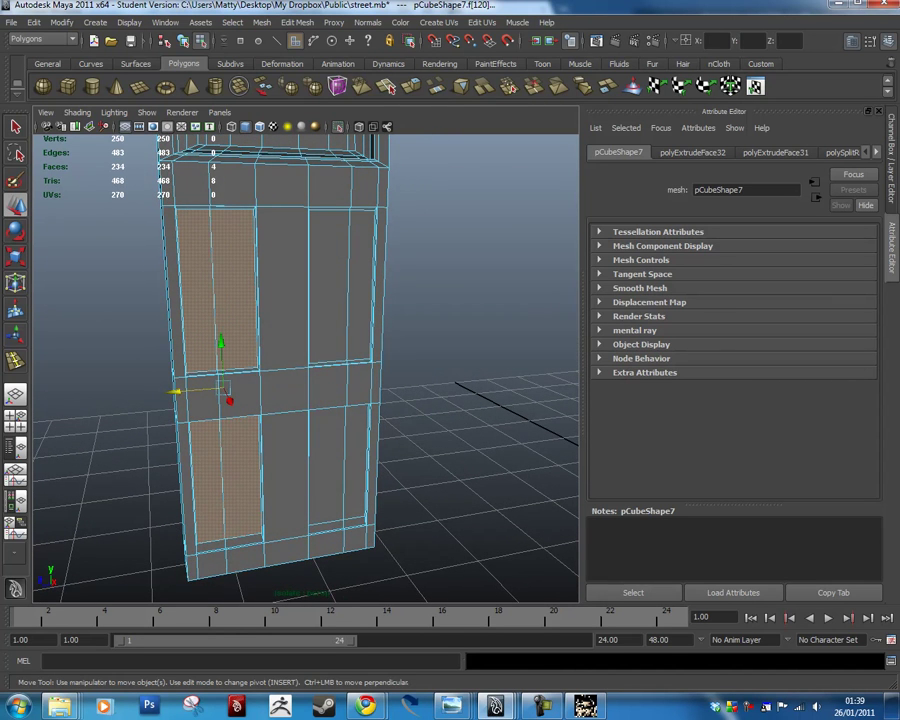
{"action": "left_click_drag", "start_coordinate": [438, 384], "coordinate": [456, 354], "text": "alt"}
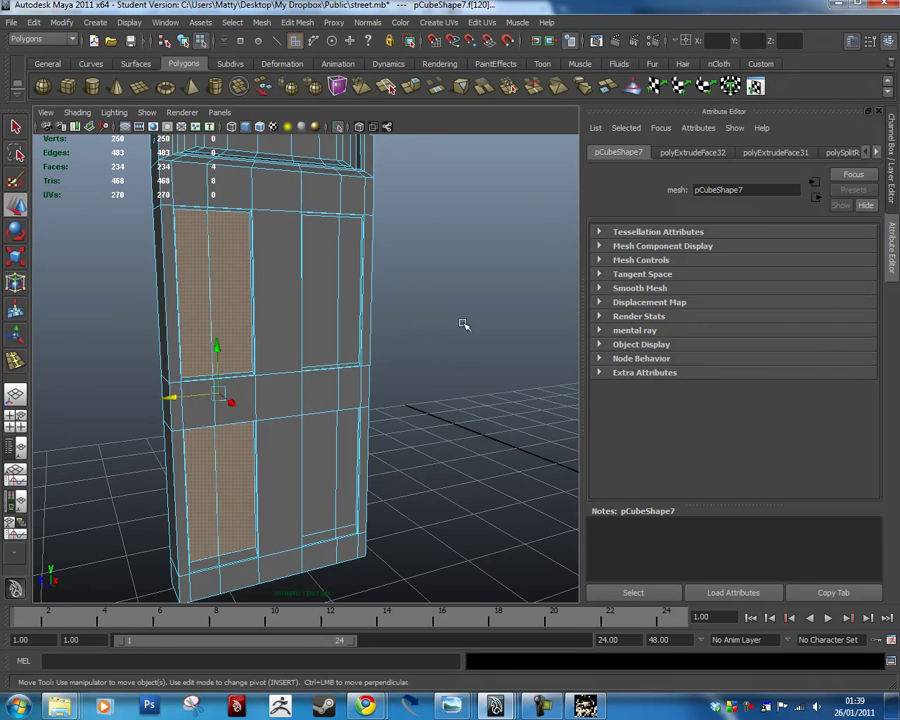
{"action": "scroll", "coordinate": [370, 283], "scroll_direction": "up", "scroll_amount": 4}
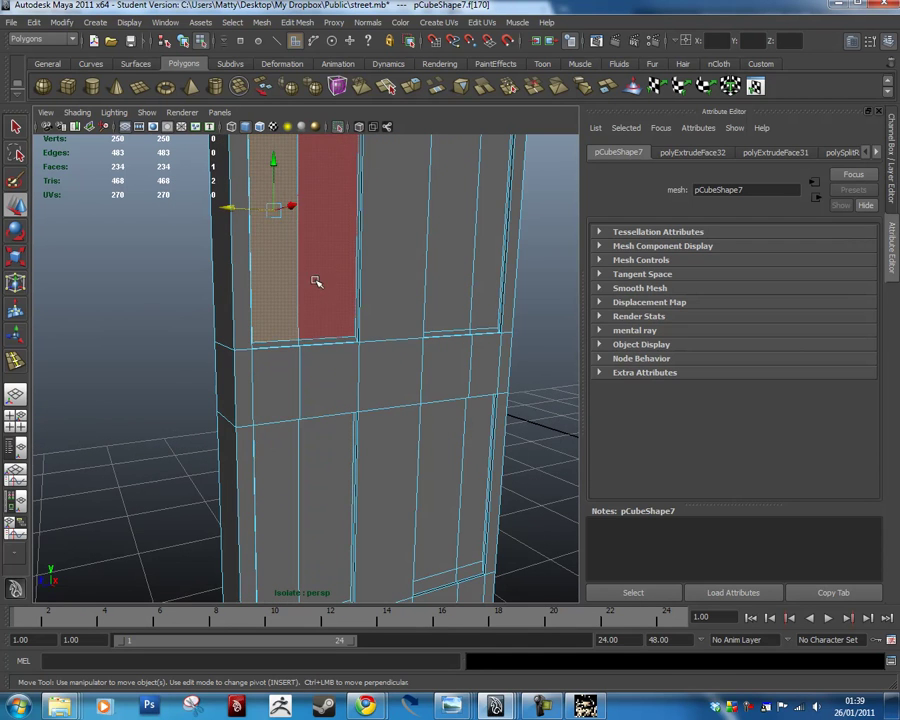
{"action": "scroll", "coordinate": [332, 286], "scroll_direction": "up", "scroll_amount": 2}
{"action": "left_click_drag", "start_coordinate": [364, 239], "coordinate": [215, 305], "text": "alt"}
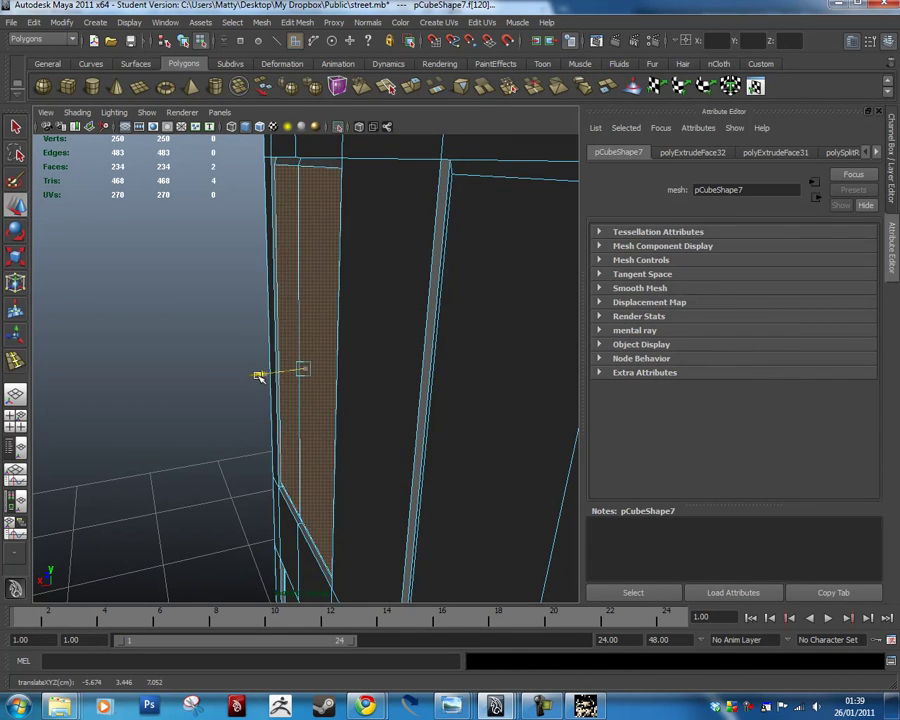
{"action": "left_click_drag", "start_coordinate": [257, 376], "coordinate": [497, 310], "text": "alt"}
{"action": "key", "text": "ctrl+z"}
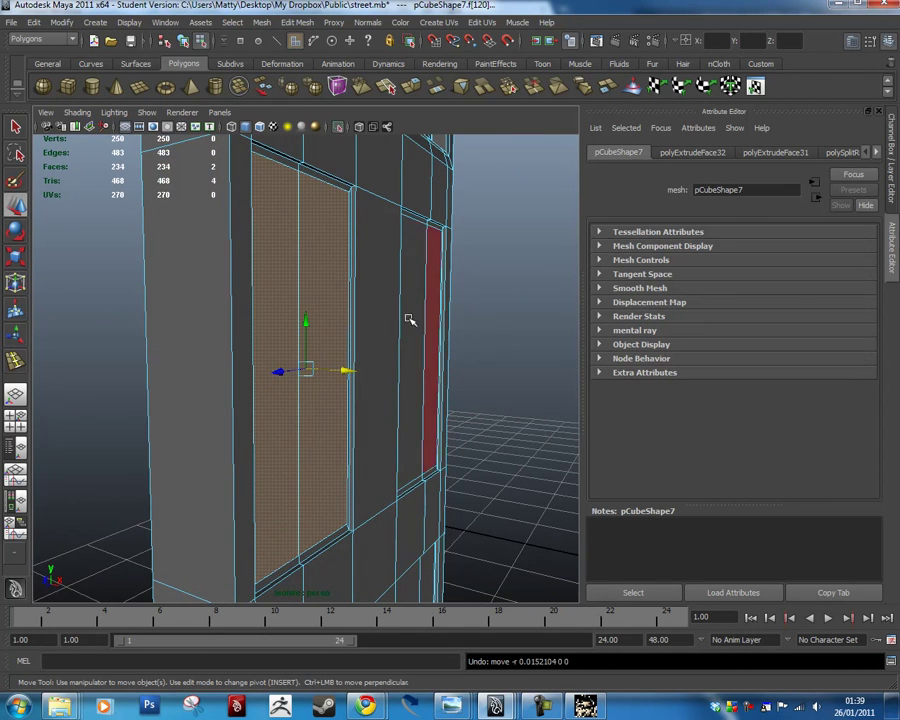
{"action": "left_click", "coordinate": [435, 300]}
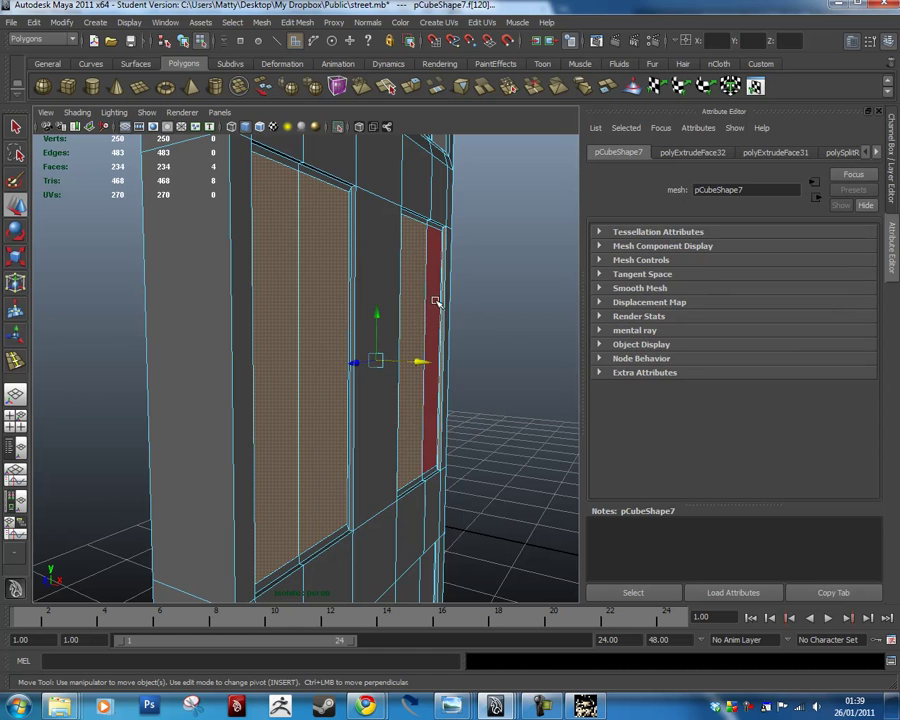
Add the four lower panel faces and nudge the selected faces slightly back.
{"action": "left_click_drag", "start_coordinate": [453, 344], "coordinate": [394, 352], "text": "alt"}
{"action": "middle_click_drag", "start_coordinate": [394, 352], "coordinate": [401, 269], "text": "alt"}
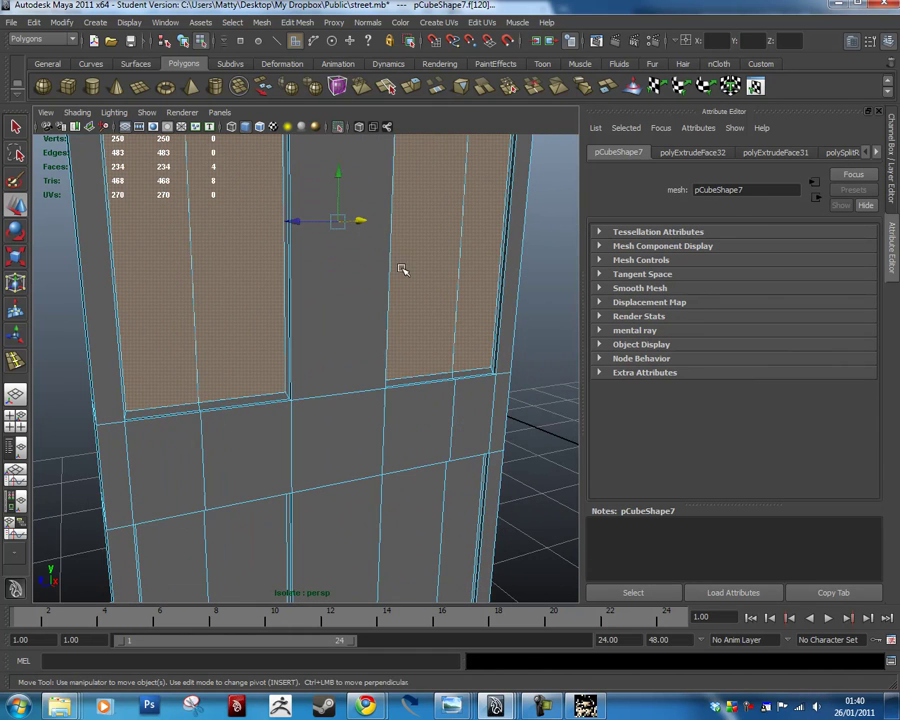
{"action": "left_click", "coordinate": [461, 490], "text": "shift"}
{"action": "left_click", "coordinate": [420, 484], "text": "shift"}
{"action": "left_click", "coordinate": [266, 522], "text": "shift"}
{"action": "left_click", "coordinate": [180, 540], "text": "shift"}
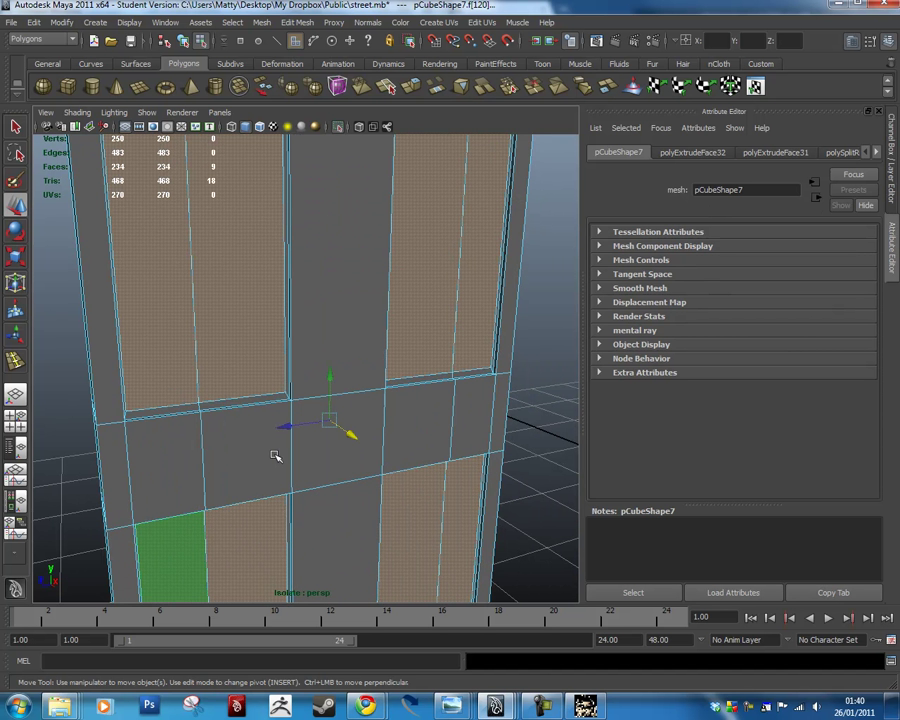
{"action": "left_click_drag", "start_coordinate": [351, 456], "coordinate": [485, 425], "text": "alt"}
{"action": "left_click_drag", "start_coordinate": [330, 186], "coordinate": [333, 188]}
Select four lower panel faces, move them down, and shrink them slightly.
{"action": "left_click_drag", "start_coordinate": [436, 357], "coordinate": [317, 346], "text": "alt"}
{"action": "key", "text": "ctrl+1"}
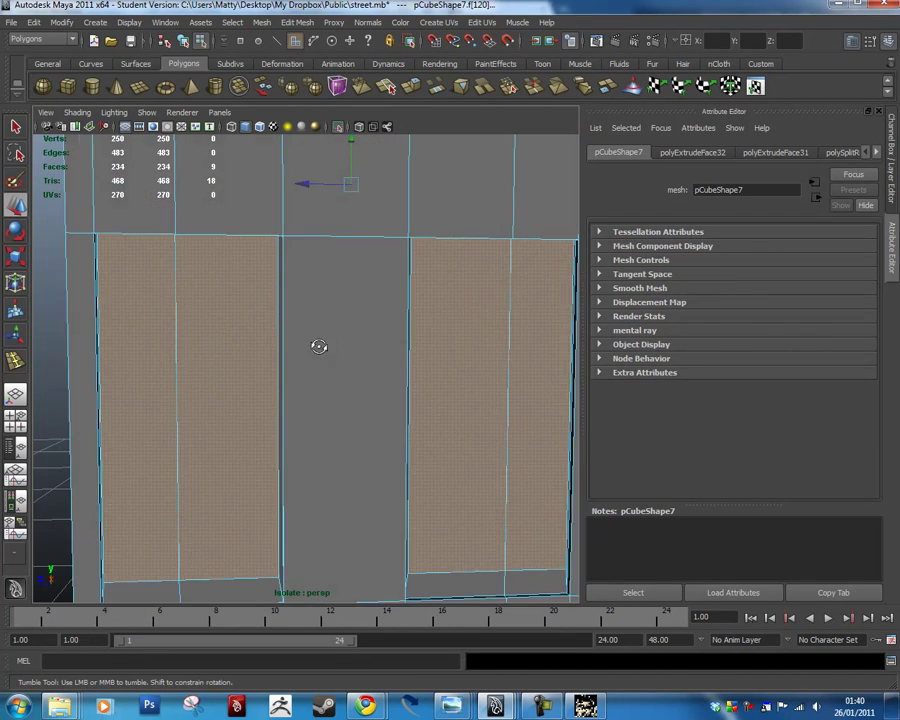
{"action": "left_click", "coordinate": [241, 307]}
{"action": "left_click", "coordinate": [172, 341], "text": "shift"}
{"action": "left_click", "coordinate": [475, 323], "text": "shift"}
{"action": "left_click", "coordinate": [514, 321], "text": "shift"}
{"action": "left_click_drag", "start_coordinate": [344, 361], "coordinate": [408, 348]}
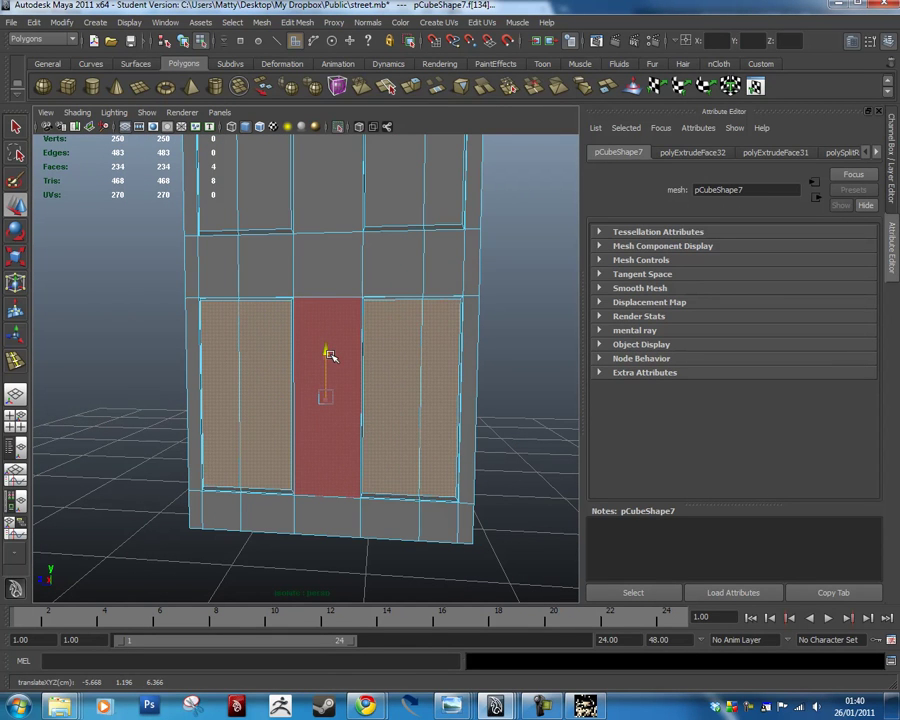
{"action": "left_click_drag", "start_coordinate": [428, 330], "coordinate": [454, 320], "text": "alt"}
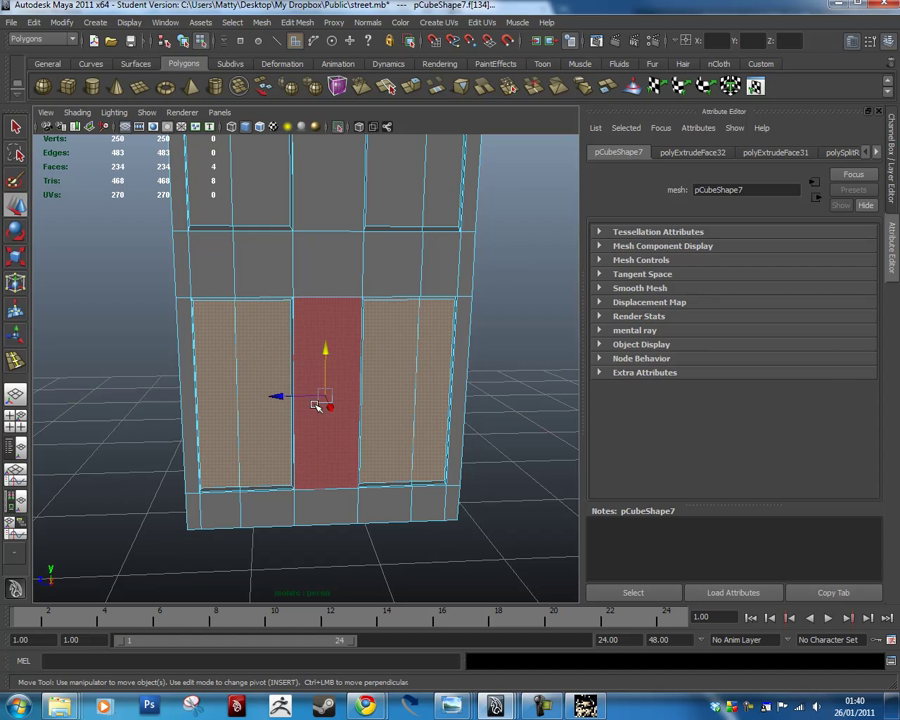
{"action": "left_click_drag", "start_coordinate": [329, 396], "coordinate": [328, 399]}
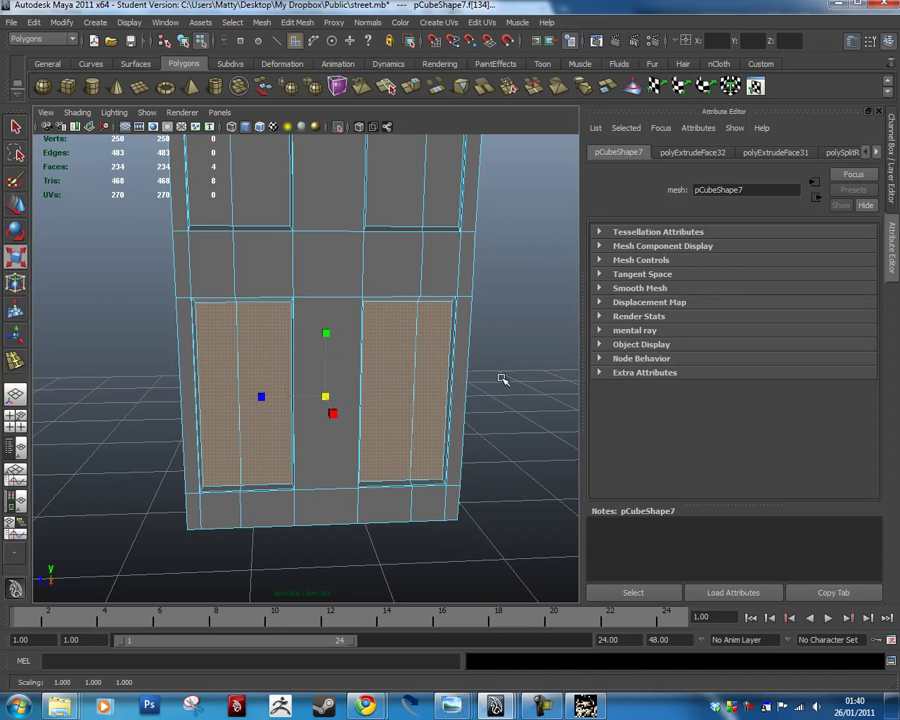
Select the upper panel faces and raise them slightly.
{"action": "middle_click_drag", "start_coordinate": [428, 264], "coordinate": [440, 324], "text": "alt"}
{"action": "left_click", "coordinate": [432, 318]}
{"action": "left_click", "coordinate": [451, 276], "text": "shift"}
{"action": "left_click_drag", "start_coordinate": [356, 304], "coordinate": [255, 275], "text": "alt"}
{"action": "left_click", "coordinate": [254, 275], "text": "shift"}
{"action": "left_click", "coordinate": [218, 274], "text": "shift"}
{"action": "left_click_drag", "start_coordinate": [325, 271], "coordinate": [328, 261]}
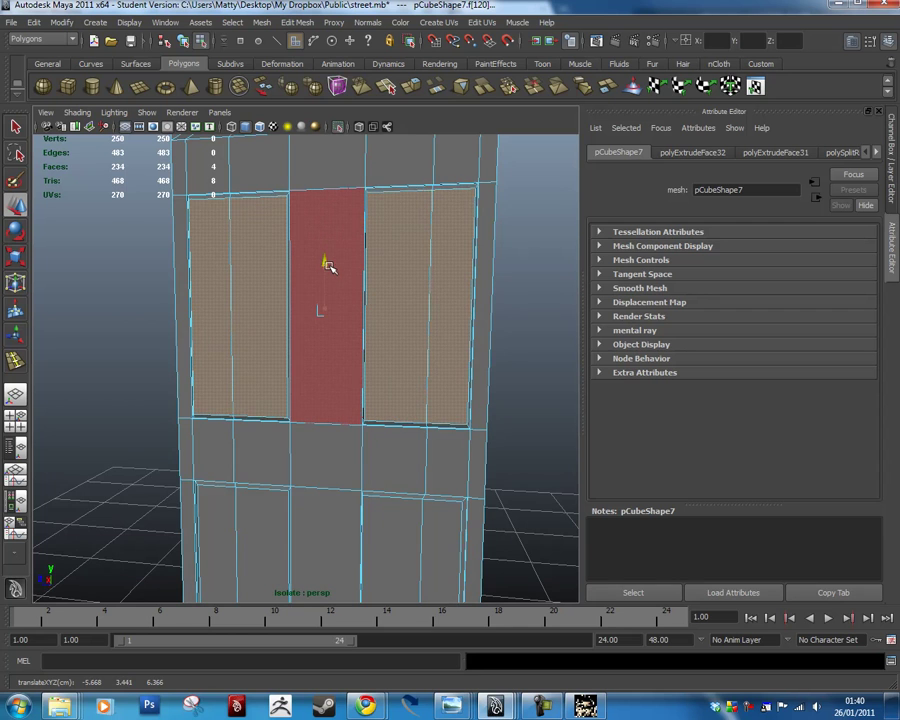
Select the lower door panel faces along with the lower-right panel's side strips.
{"action": "left_click_drag", "start_coordinate": [351, 280], "coordinate": [470, 384], "text": "alt"}
{"action": "middle_click_drag", "start_coordinate": [470, 384], "coordinate": [466, 240], "text": "alt"}
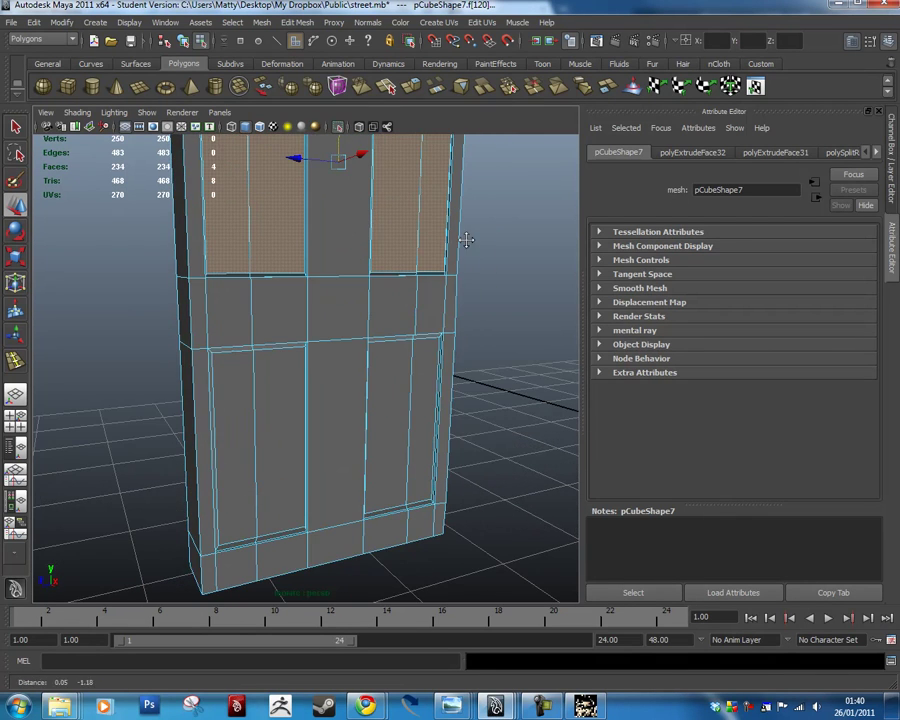
{"action": "left_click", "coordinate": [399, 392], "text": "shift"}
{"action": "left_click", "coordinate": [425, 395], "text": "shift"}
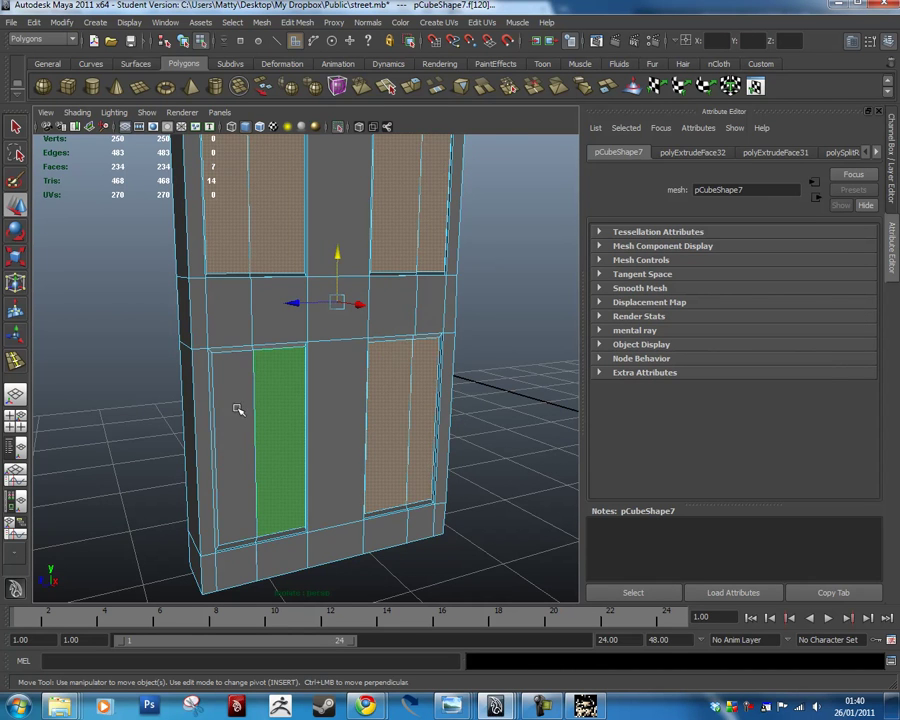
{"action": "left_click", "coordinate": [280, 410], "text": "shift"}
{"action": "left_click", "coordinate": [235, 415], "text": "shift"}
{"action": "left_click_drag", "start_coordinate": [380, 395], "coordinate": [397, 373], "text": "alt"}
{"action": "left_click", "coordinate": [520, 353]}
{"action": "left_click", "coordinate": [402, 398]}
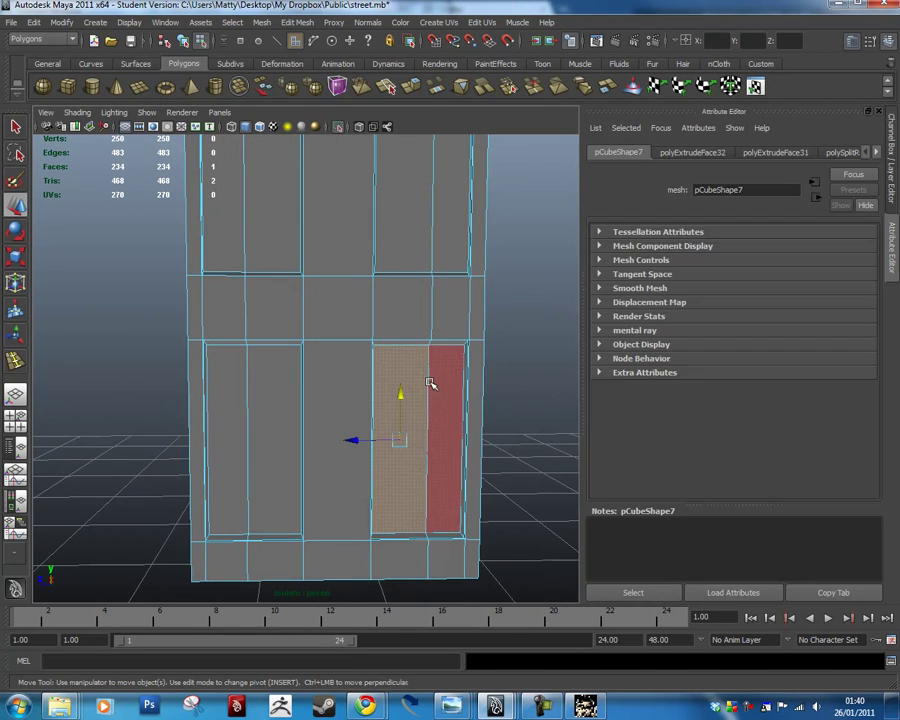
{"action": "left_click", "coordinate": [432, 398], "text": "shift"}
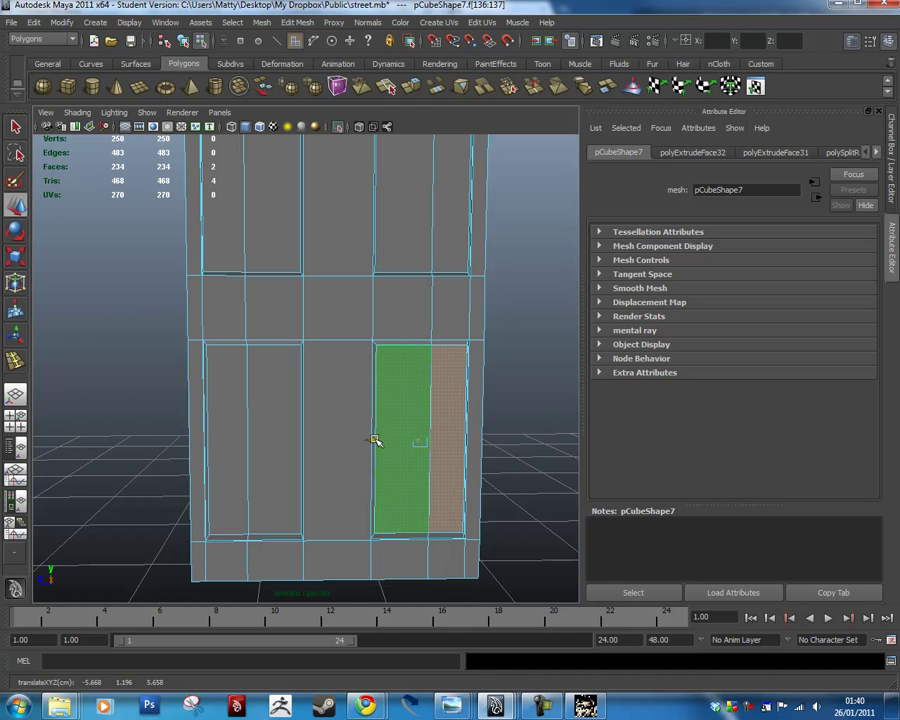
Select all the upper and lower panel faces and view them edge-on.
{"action": "left_click", "coordinate": [404, 245]}
{"action": "left_click", "coordinate": [448, 250], "text": "shift"}
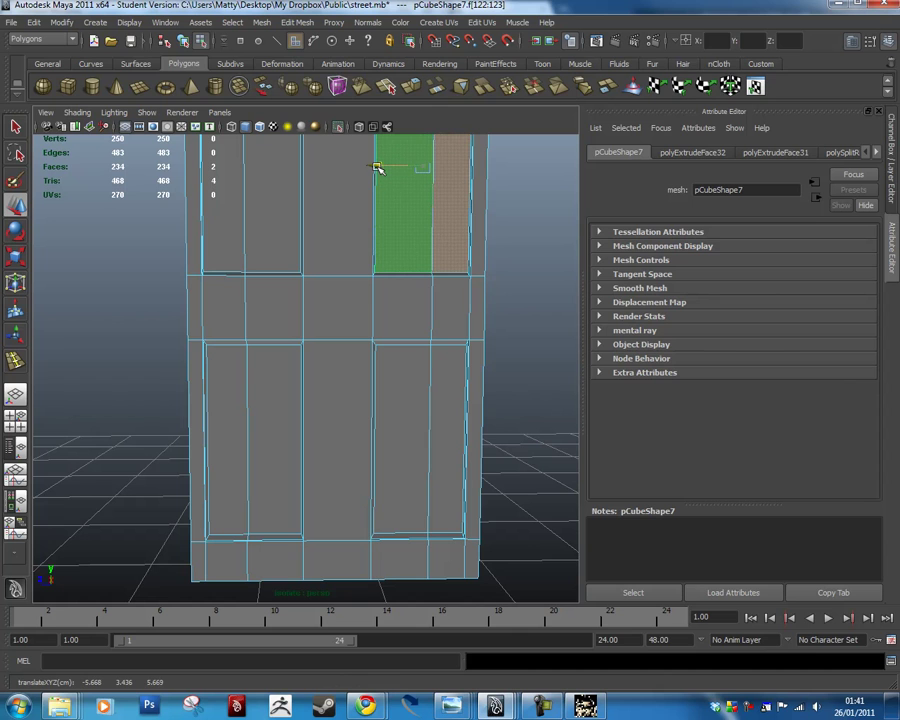
{"action": "left_click", "coordinate": [415, 430]}
{"action": "left_click", "coordinate": [442, 410], "text": "shift"}
{"action": "left_click", "coordinate": [275, 390], "text": "shift"}
{"action": "left_click", "coordinate": [234, 390], "text": "shift"}
{"action": "left_click", "coordinate": [237, 245], "text": "shift"}
{"action": "left_click", "coordinate": [278, 235], "text": "shift"}
{"action": "left_click", "coordinate": [400, 228], "text": "shift"}
{"action": "left_click", "coordinate": [460, 245], "text": "shift"}
{"action": "left_click_drag", "start_coordinate": [466, 265], "coordinate": [375, 300], "text": "alt"}
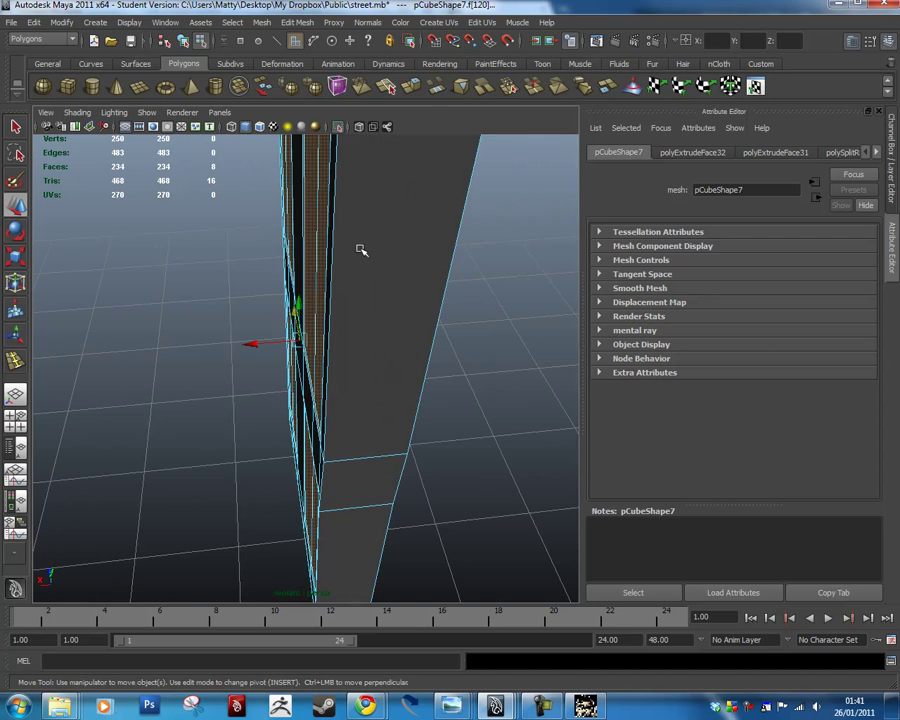
{"action": "middle_click_drag", "start_coordinate": [375, 300], "coordinate": [372, 305], "text": "alt"}
{"action": "right_click_drag", "start_coordinate": [372, 305], "coordinate": [380, 326], "text": "alt"}
{"action": "left_click_drag", "start_coordinate": [380, 326], "coordinate": [410, 220], "text": "alt"}
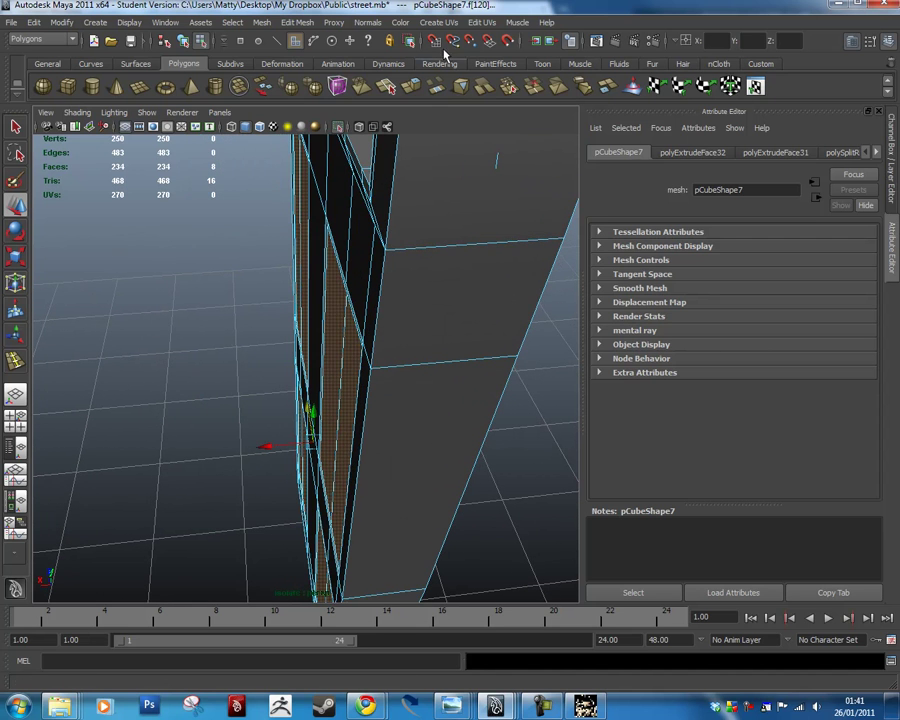
Extrude the selected panel faces again, push them slightly along local Z, then deselect.
{"action": "left_click", "coordinate": [302, 23]}
{"action": "left_click", "coordinate": [300, 56]}
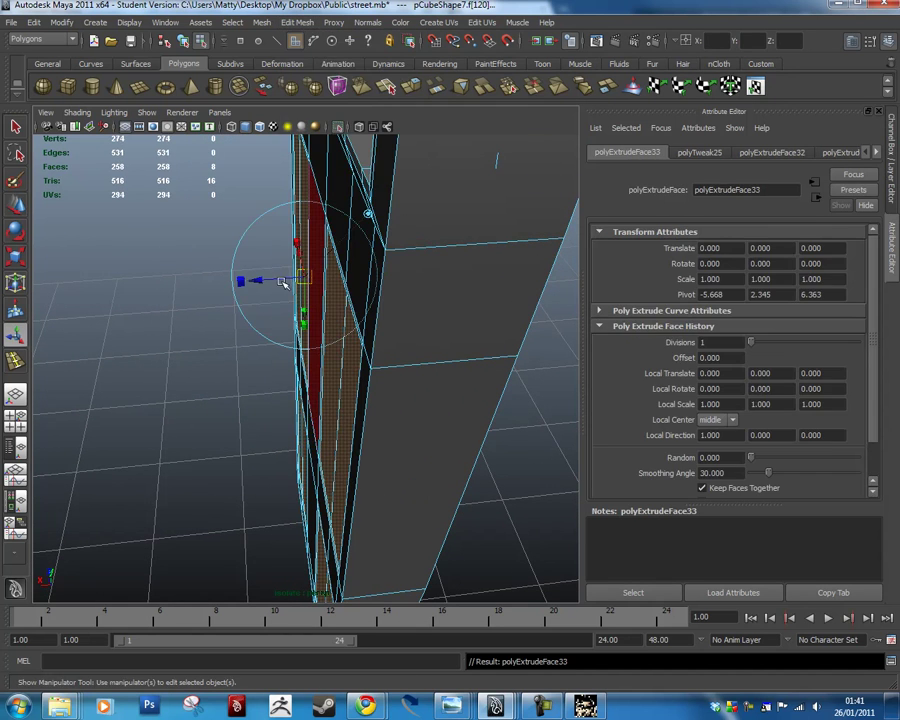
{"action": "left_click_drag", "start_coordinate": [262, 281], "coordinate": [261, 281]}
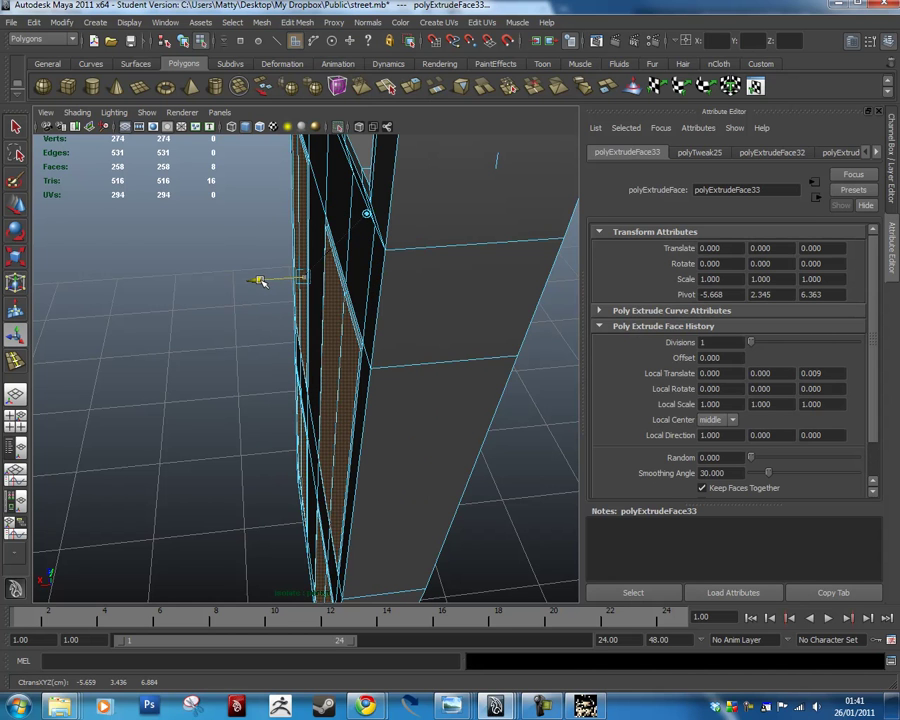
{"action": "left_click", "coordinate": [565, 383]}
{"action": "left_click_drag", "start_coordinate": [406, 416], "coordinate": [548, 352], "text": "alt"}
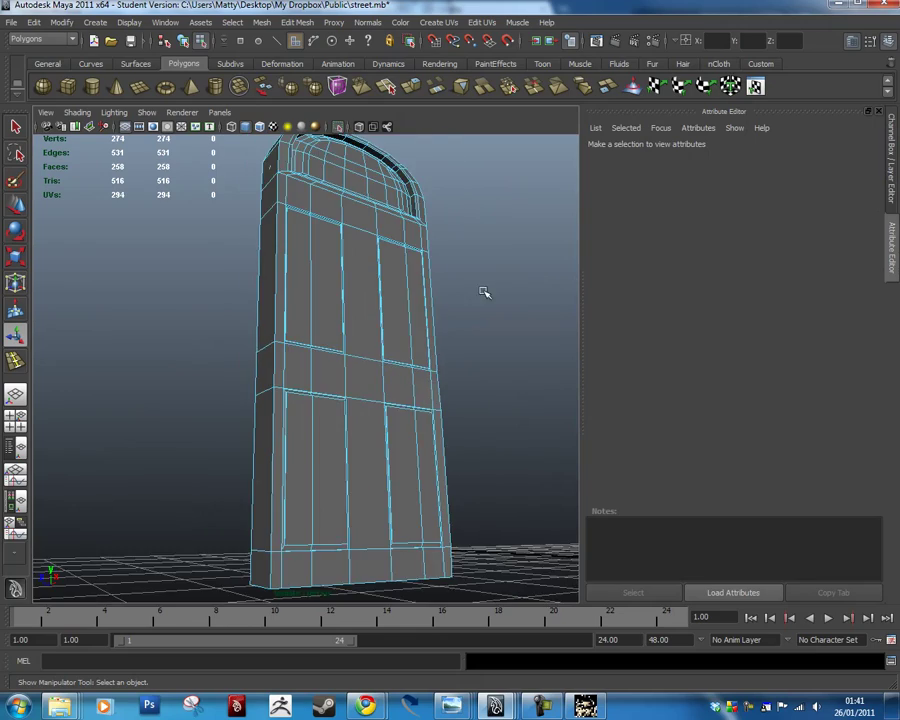